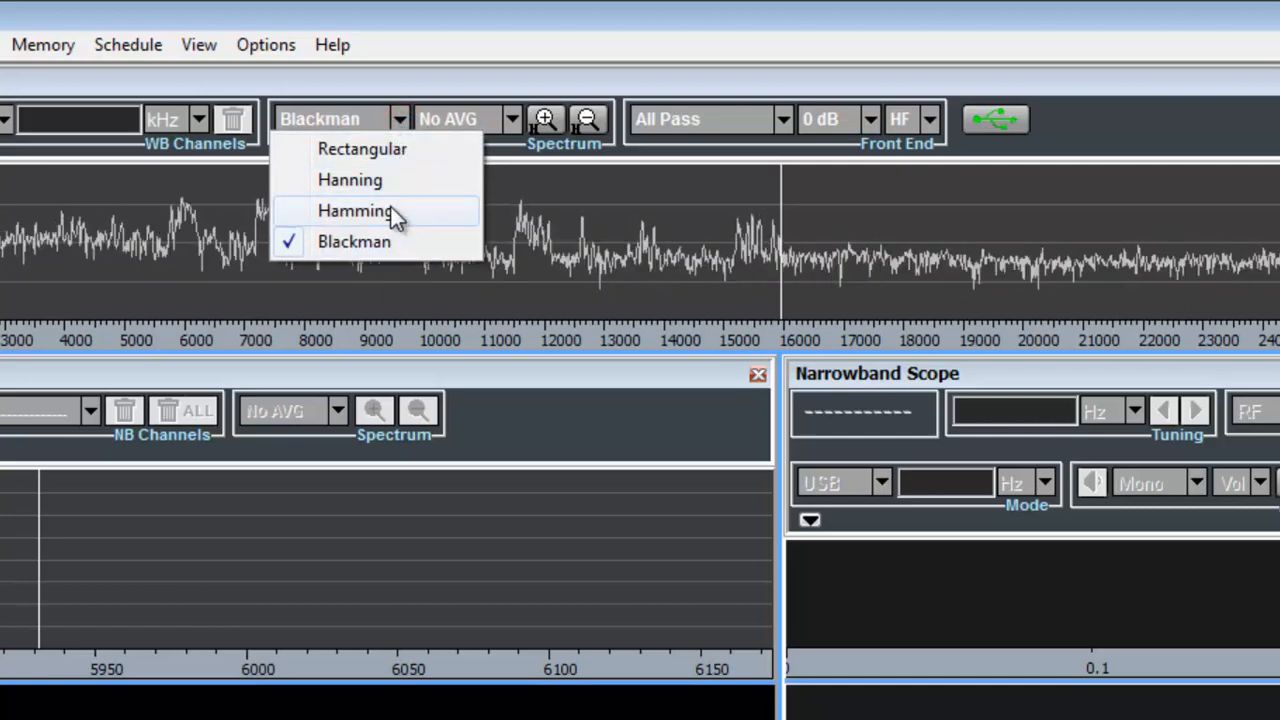
# Set the panoramic spectrum averaging time to 0.8 s.
pyautogui.click(478, 80)
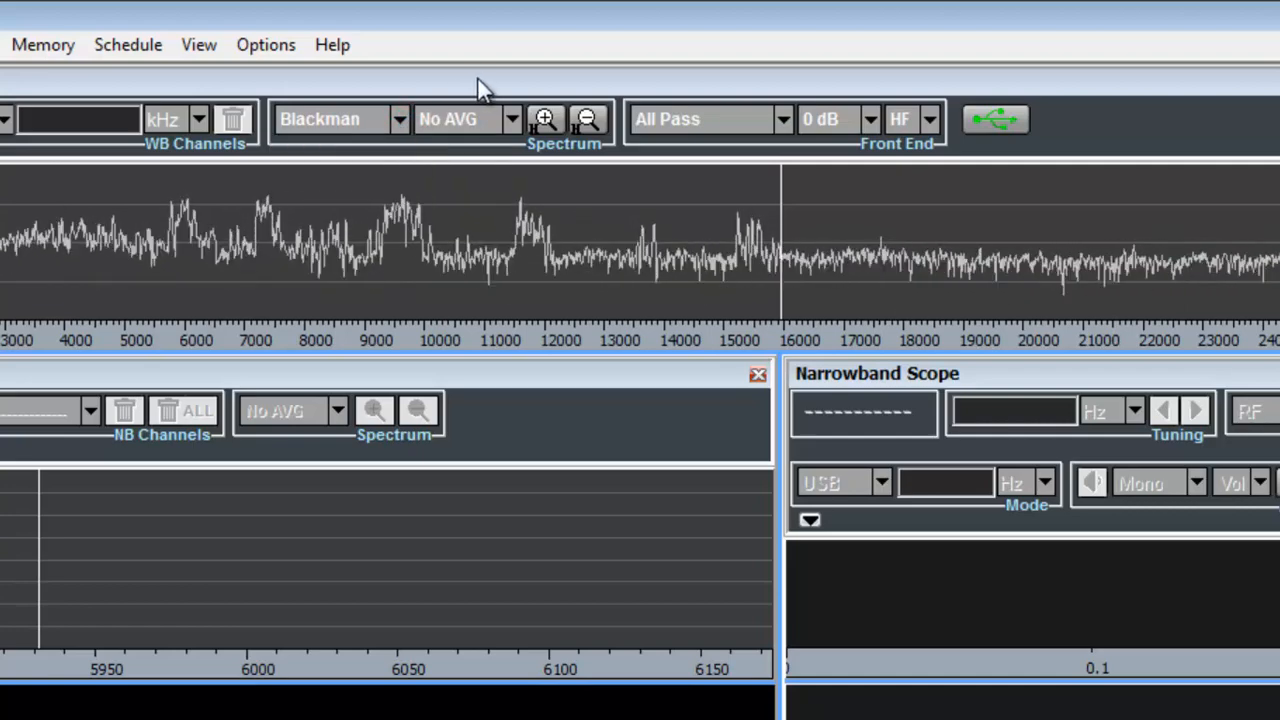
pyautogui.click(512, 121)
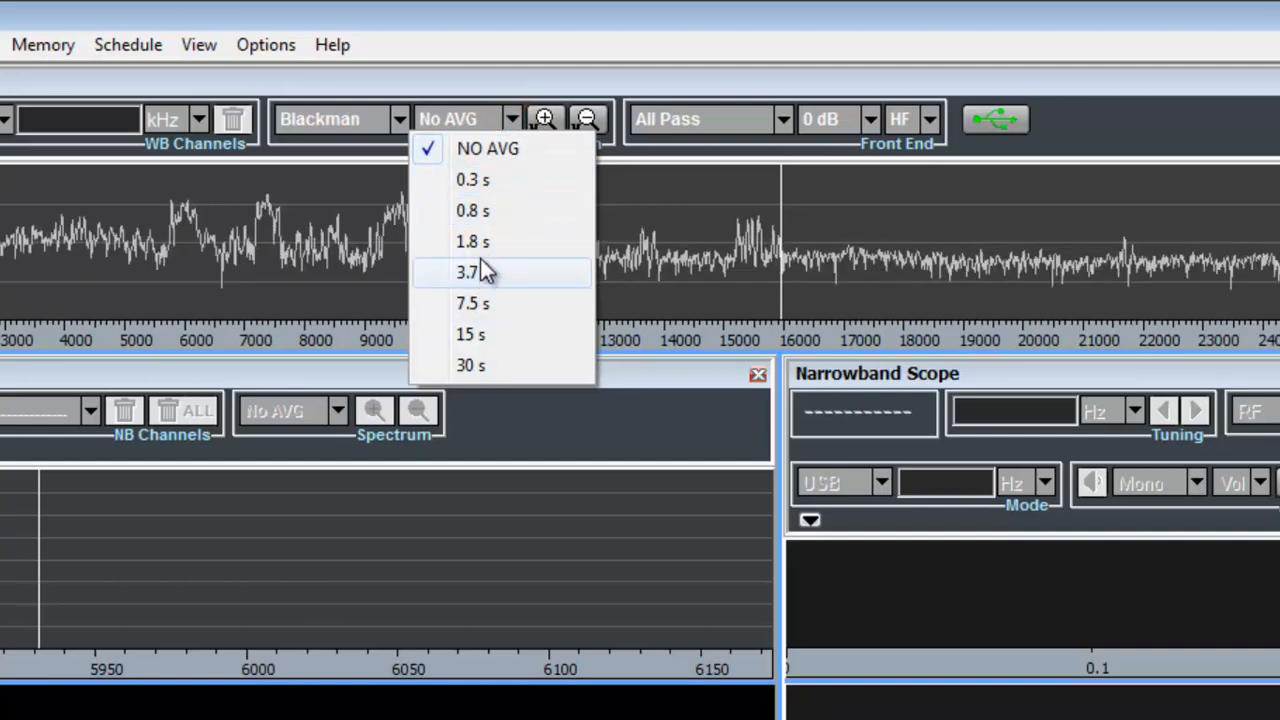
pyautogui.click(477, 211)
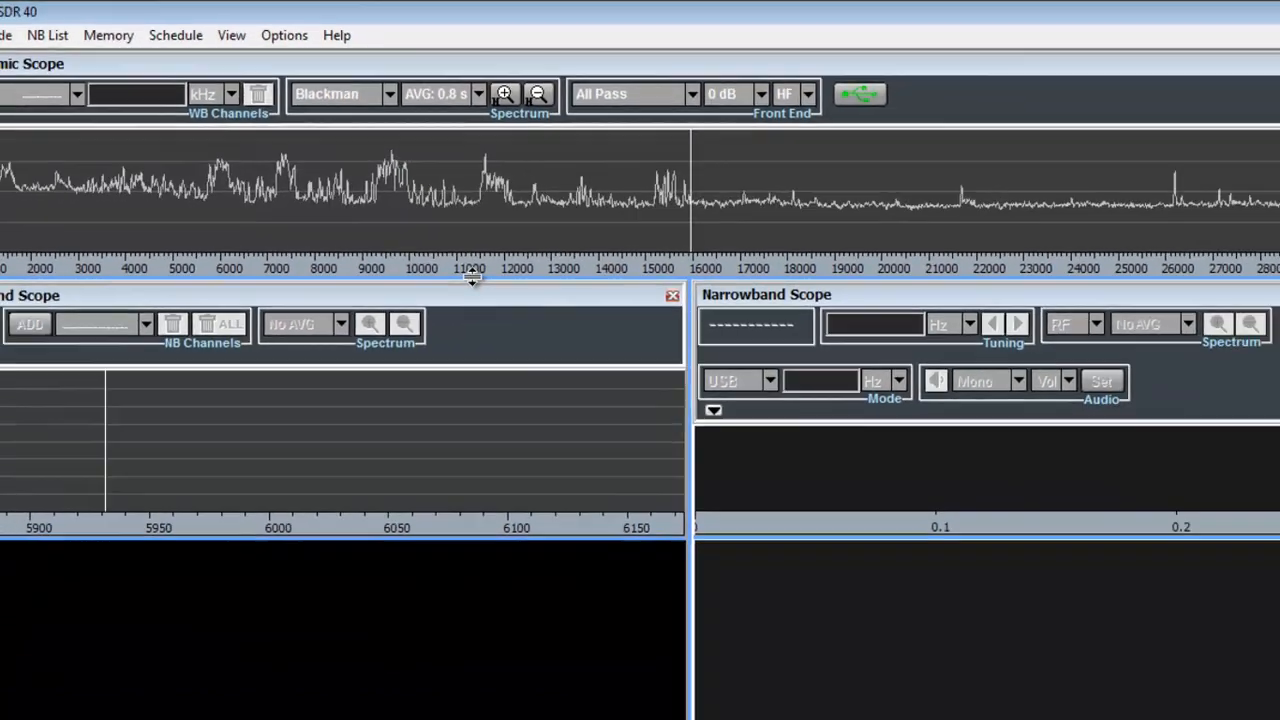
# Zoom in on the centre of the panoramic spectrum and return to the full frequency range.
pyautogui.moveTo(472, 279); pyautogui.dragTo(475, 344)
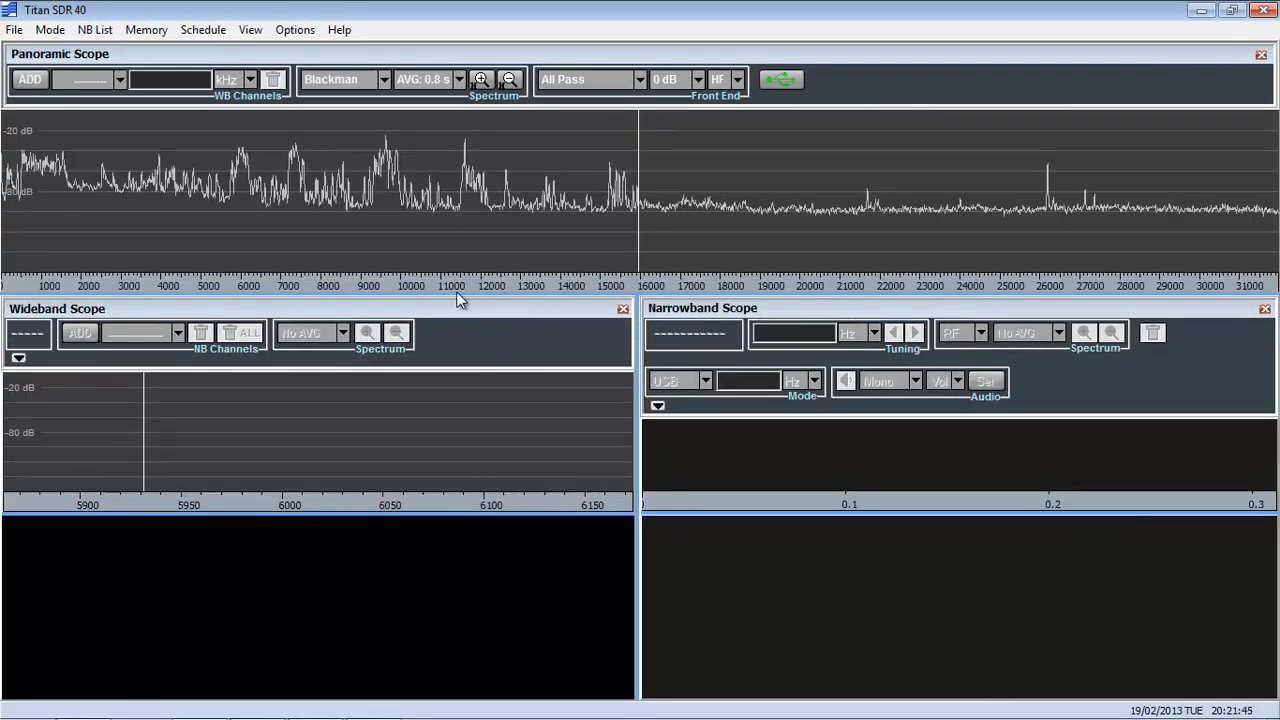
pyautogui.click(481, 80)
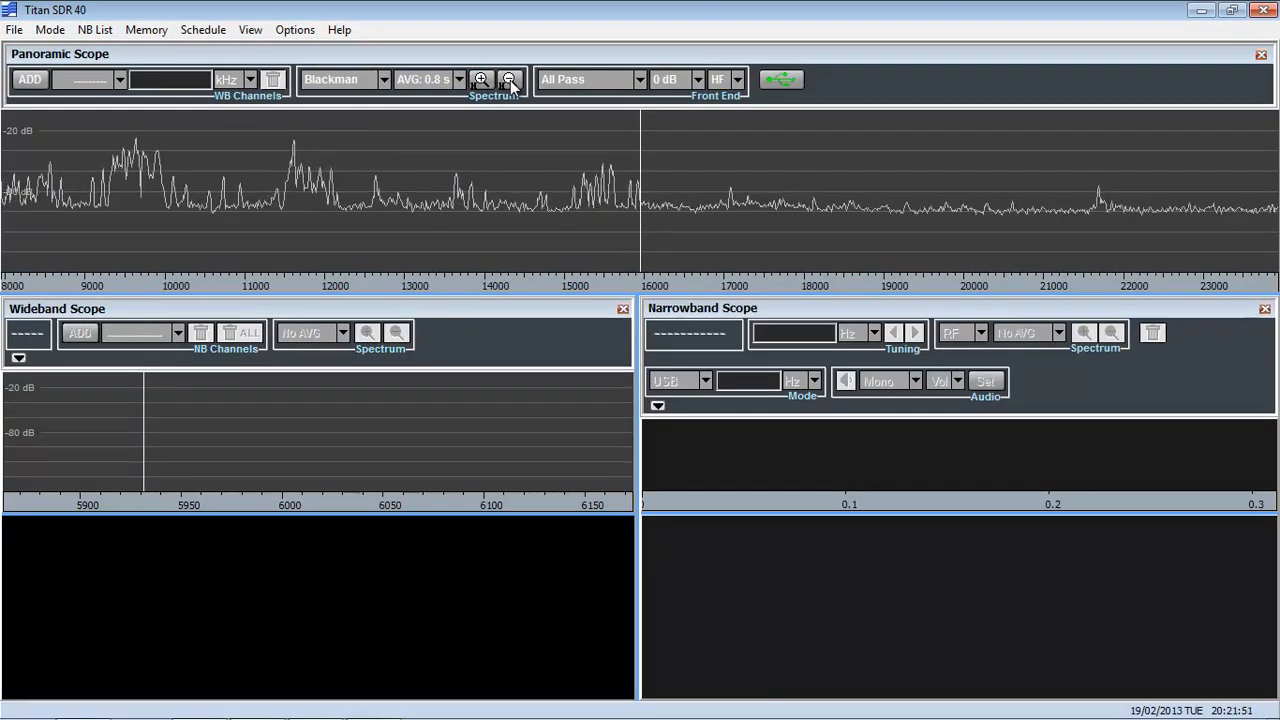
pyautogui.click(509, 80)
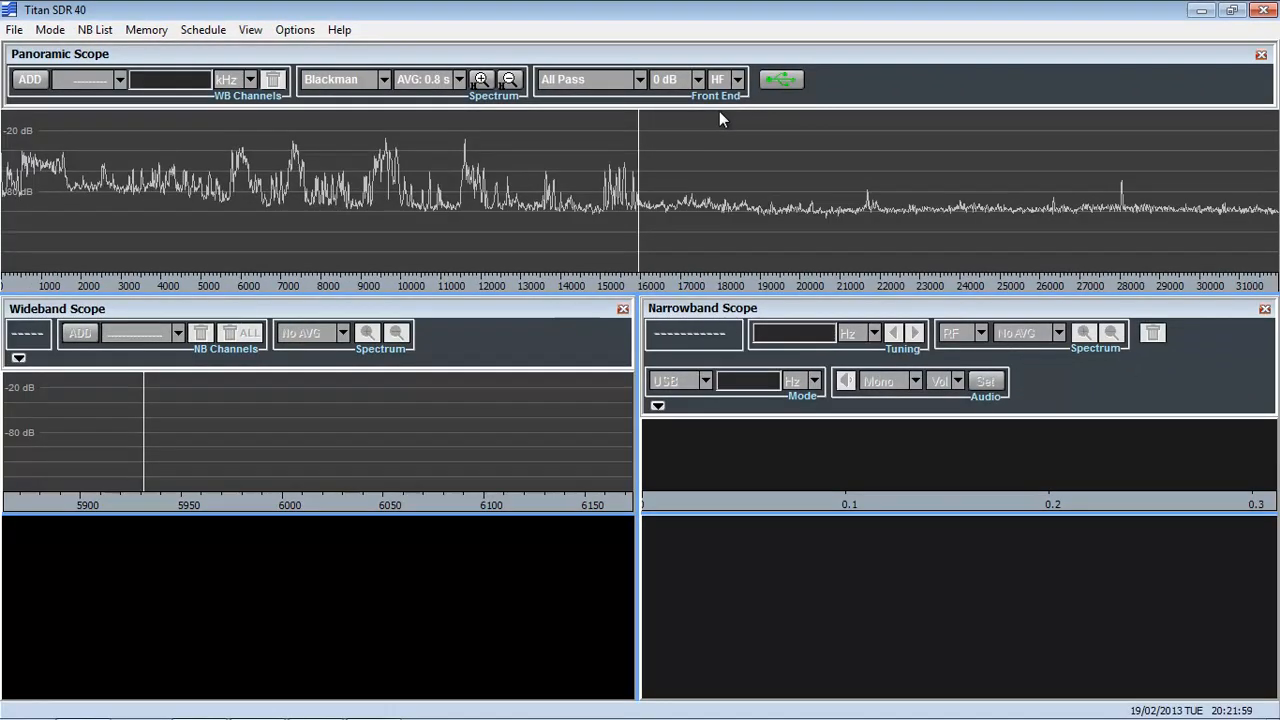
# Try the Preselector 8 (4.88-7.03 MHz) front-end filter and restore the All Pass setting.
pyautogui.click(639, 80)
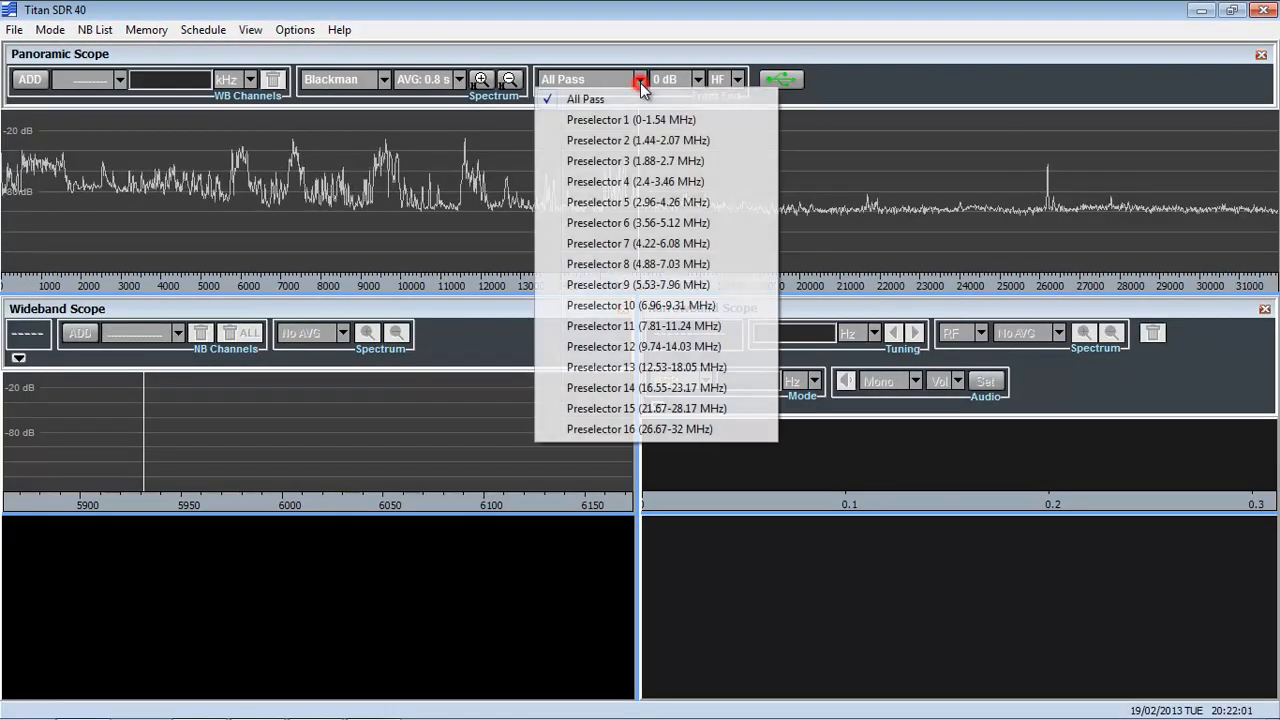
pyautogui.click(612, 264)
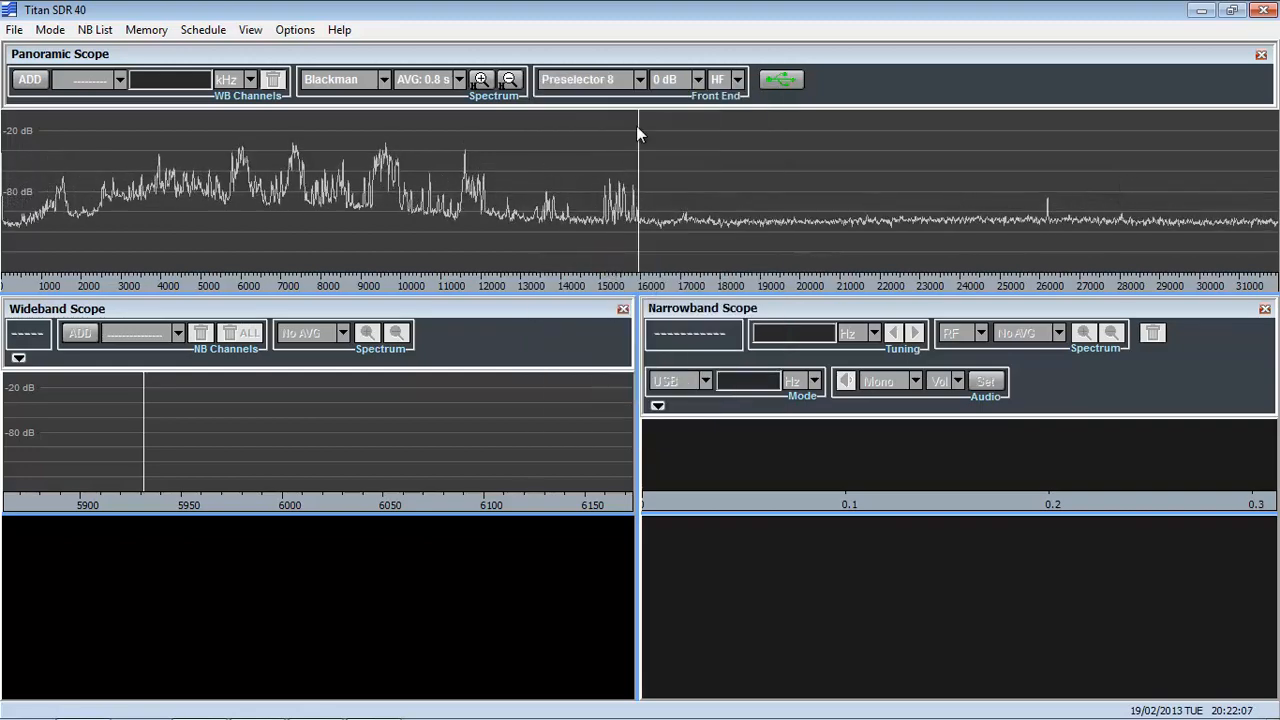
pyautogui.click(639, 82)
pyautogui.click(586, 99)
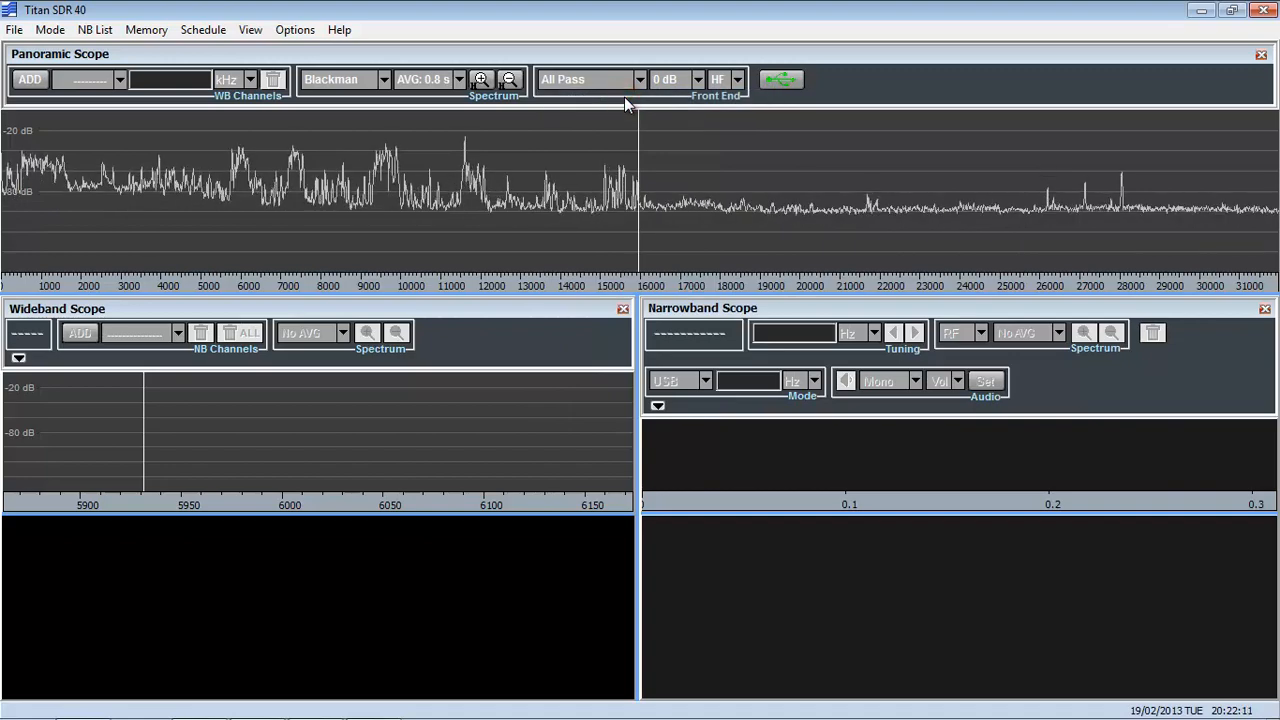
# Try front-end attenuation values of 20 dB and 30 dB and restore 0 dB.
pyautogui.click(697, 81)
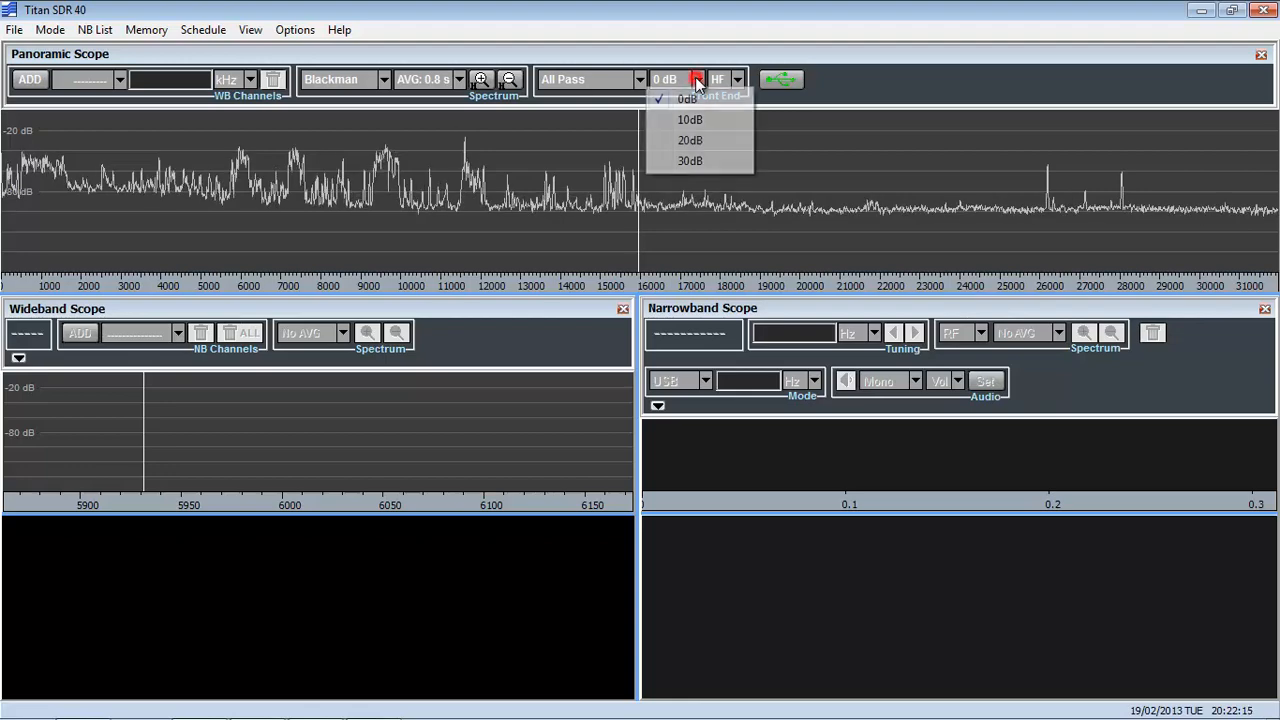
pyautogui.click(692, 141)
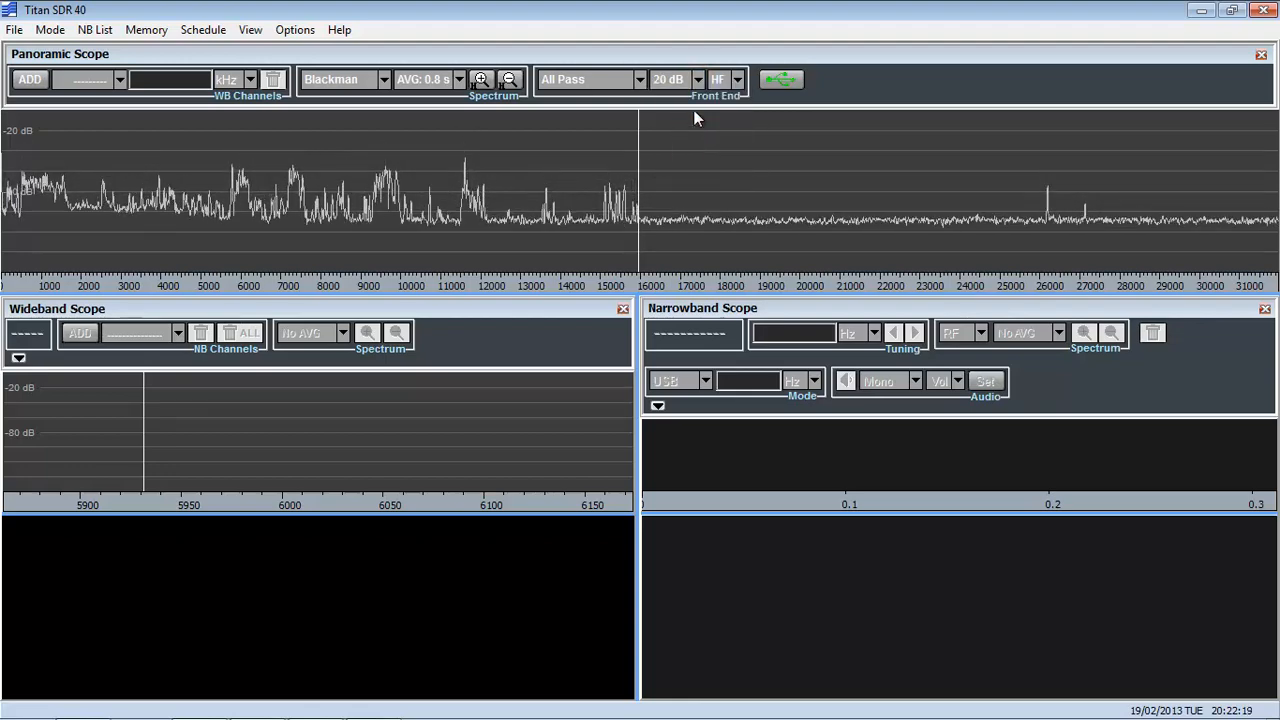
pyautogui.click(697, 81)
pyautogui.click(697, 158)
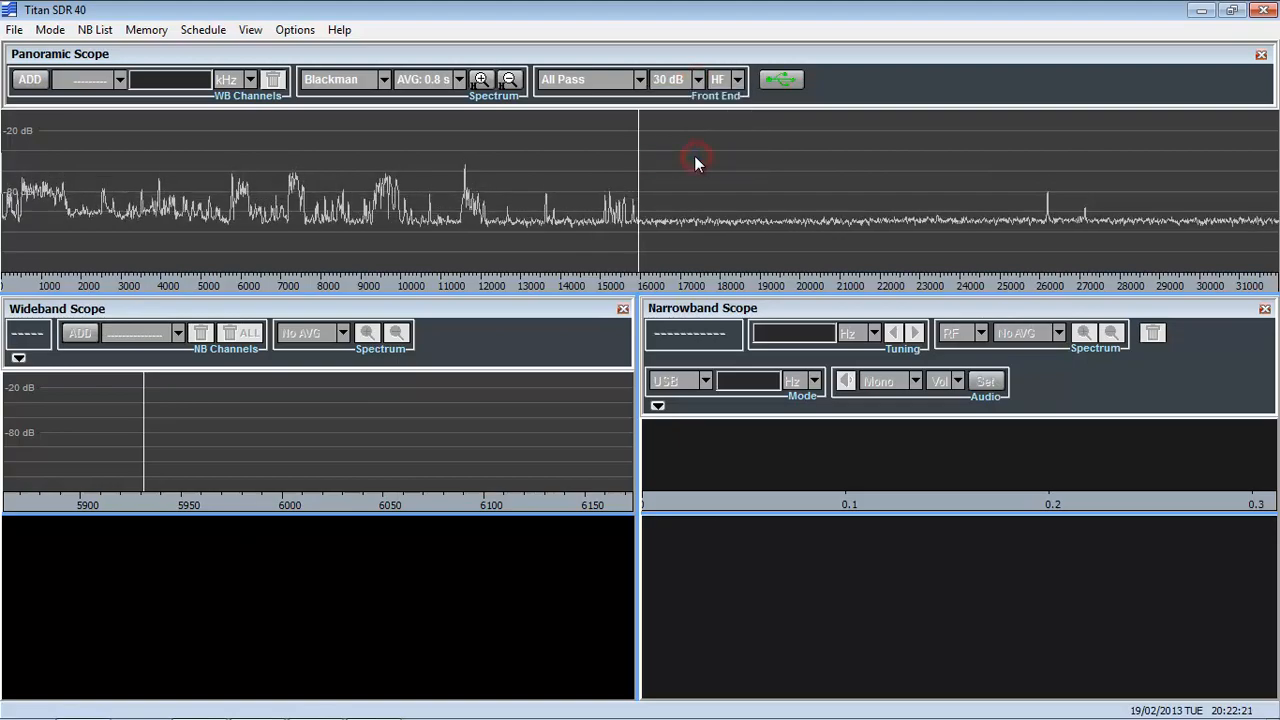
pyautogui.click(697, 81)
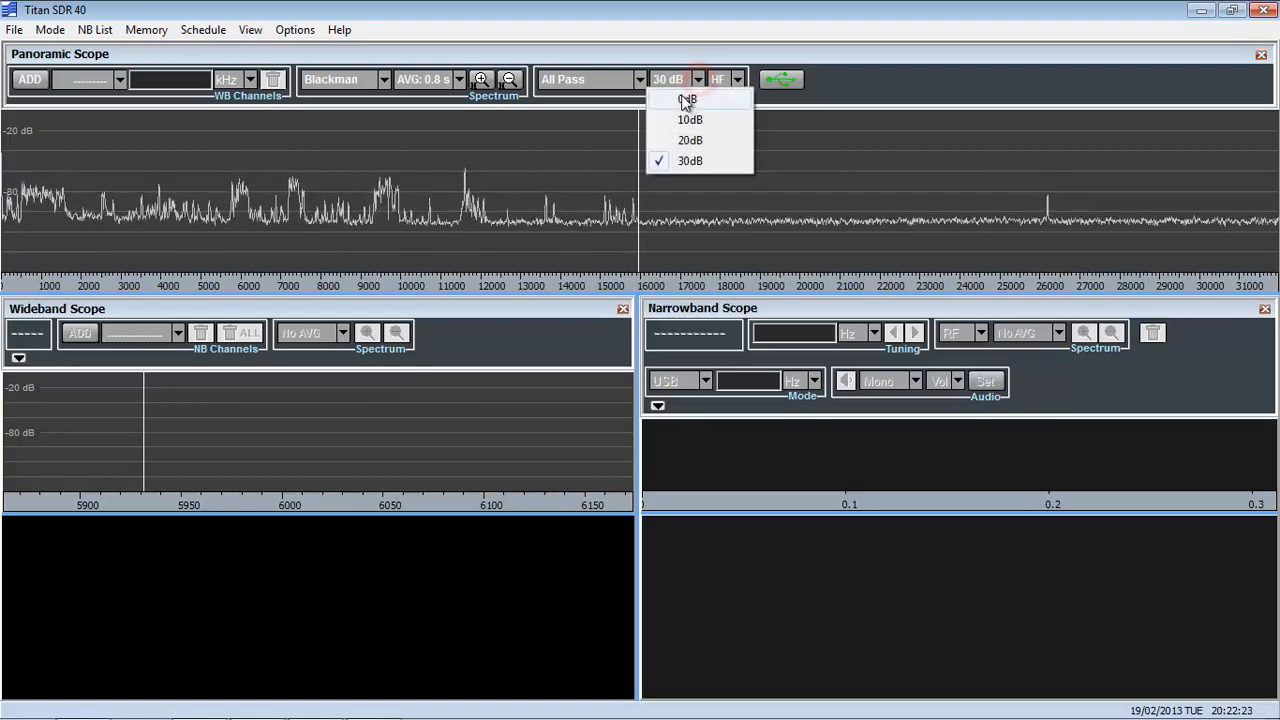
pyautogui.click(686, 100)
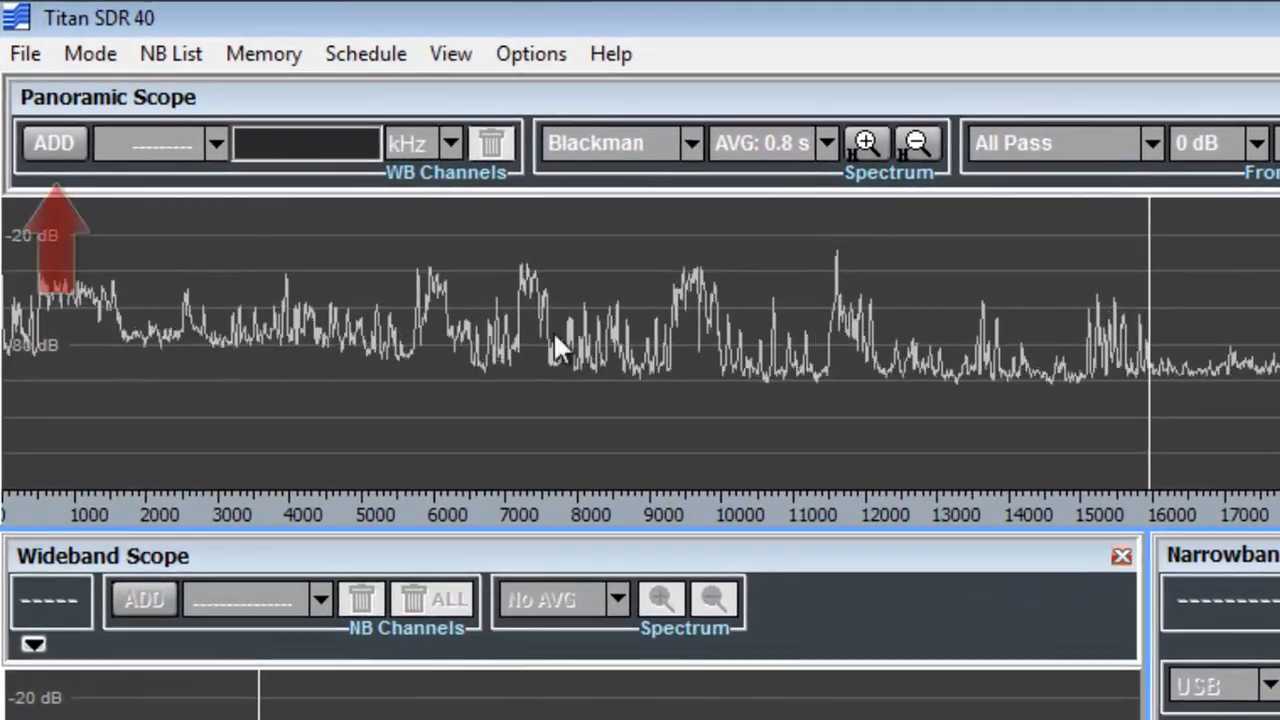
# Add a 312.500 kHz wide wideband channel and move it to about 8410.6 kHz on the panoramic spectrum.
pyautogui.click(55, 143)
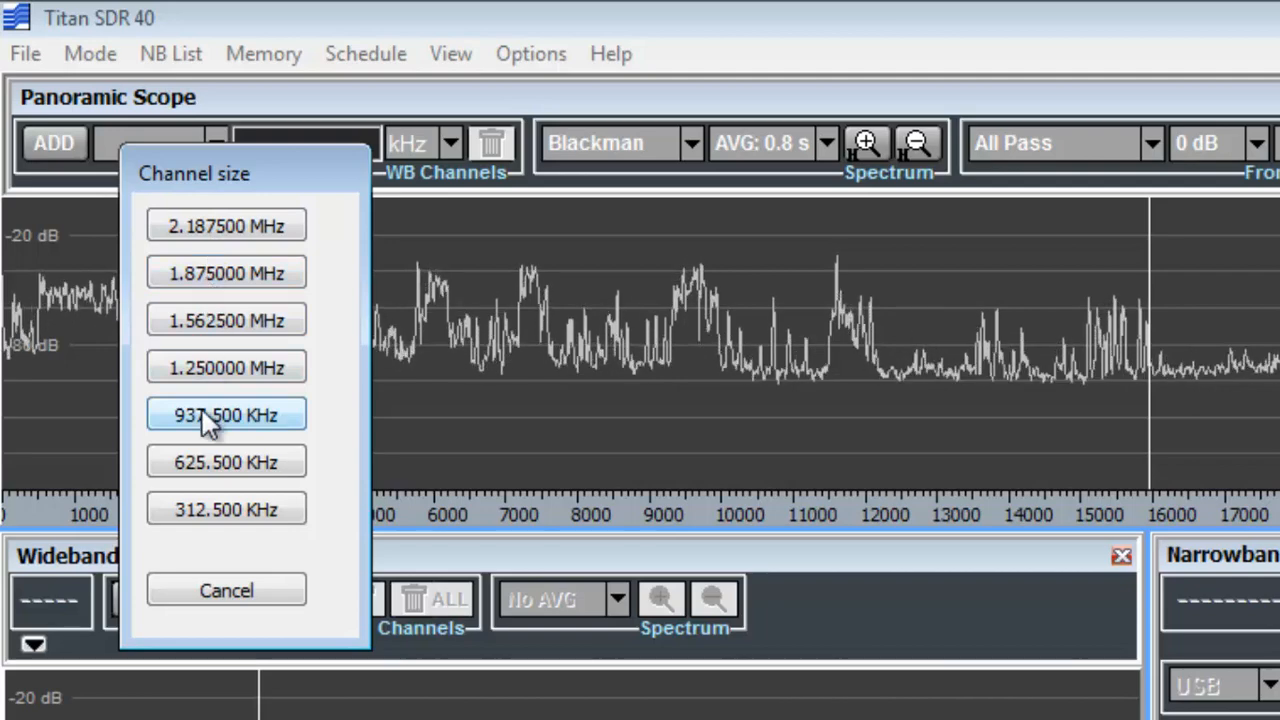
pyautogui.click(222, 512)
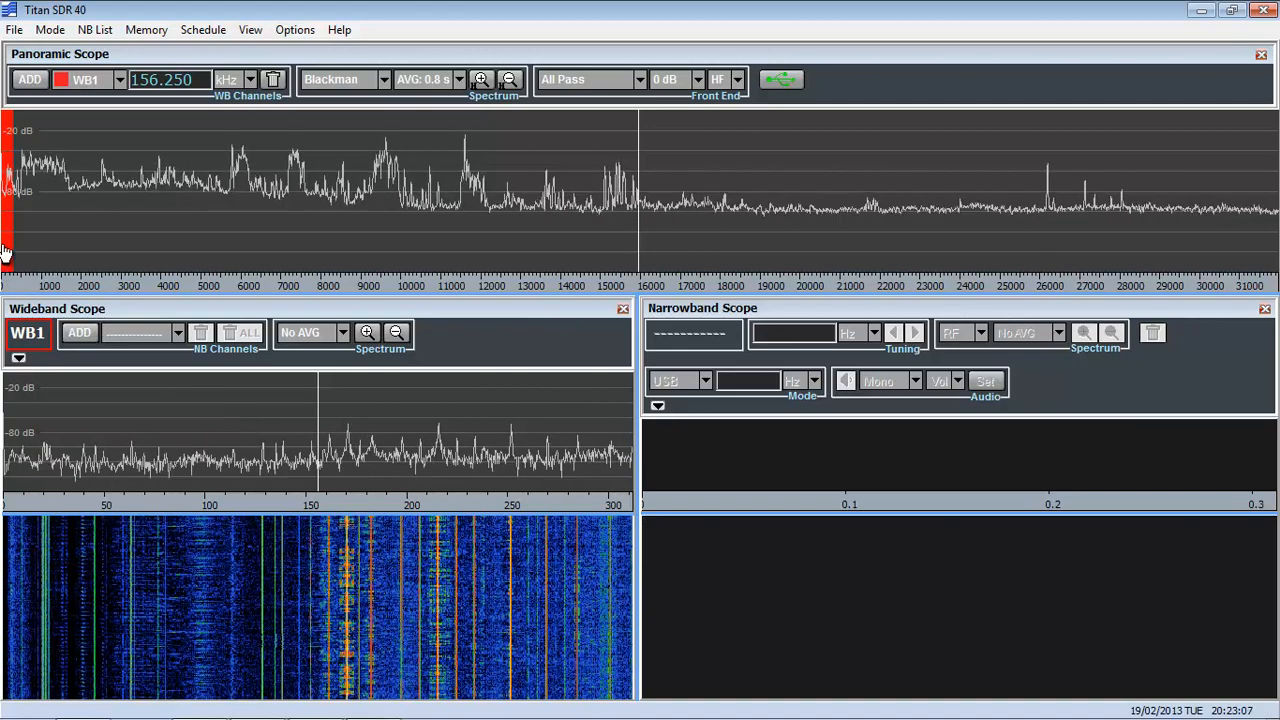
pyautogui.moveTo(8, 247)
pyautogui.mouseDown()
pyautogui.moveTo(374, 223)
pyautogui.moveTo(334, 237)
pyautogui.mouseUp()
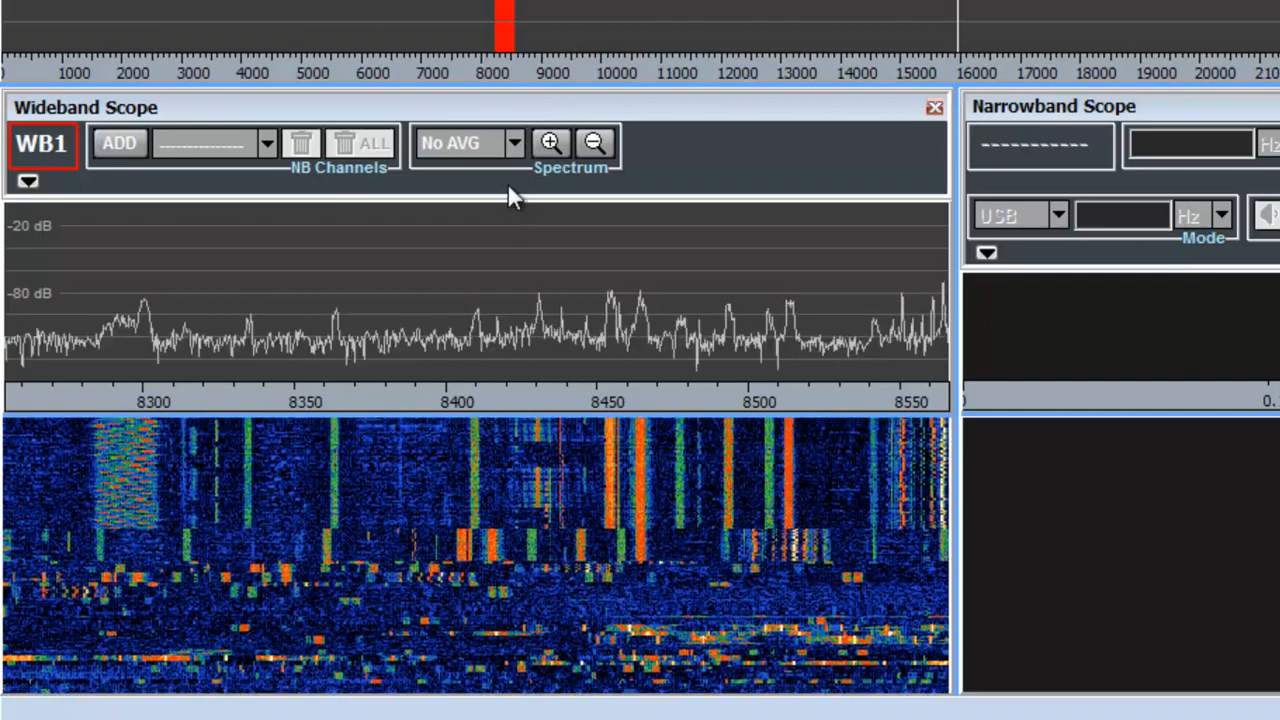
pyautogui.click(512, 151)
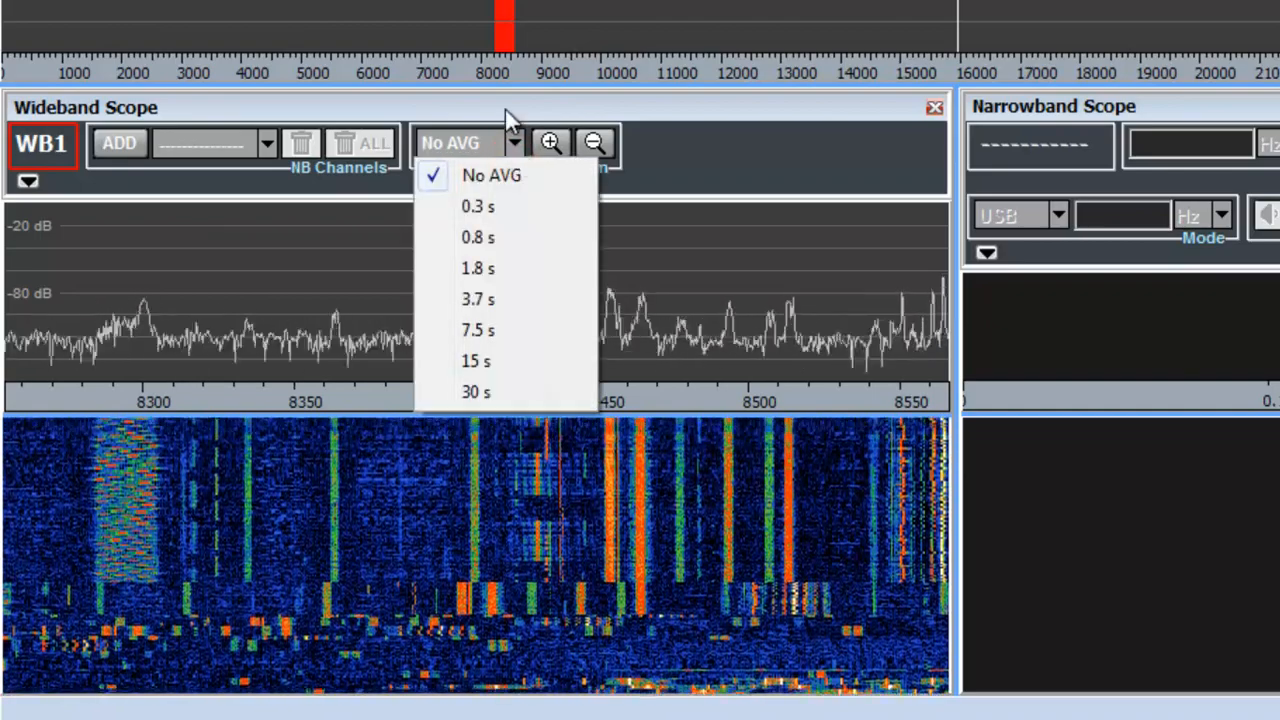
pyautogui.click(510, 120)
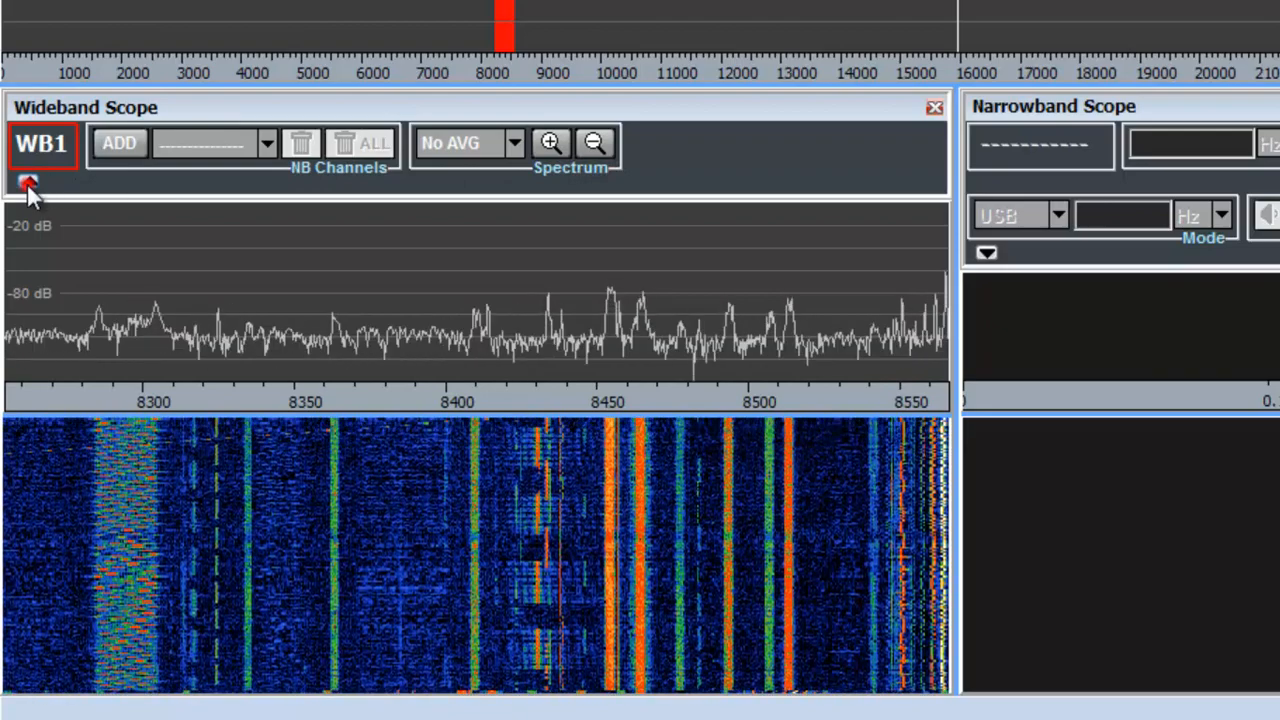
# Reveal the wideband channel's file controls, record the WB1 channel briefly and stop the recording.
pyautogui.click(27, 182)
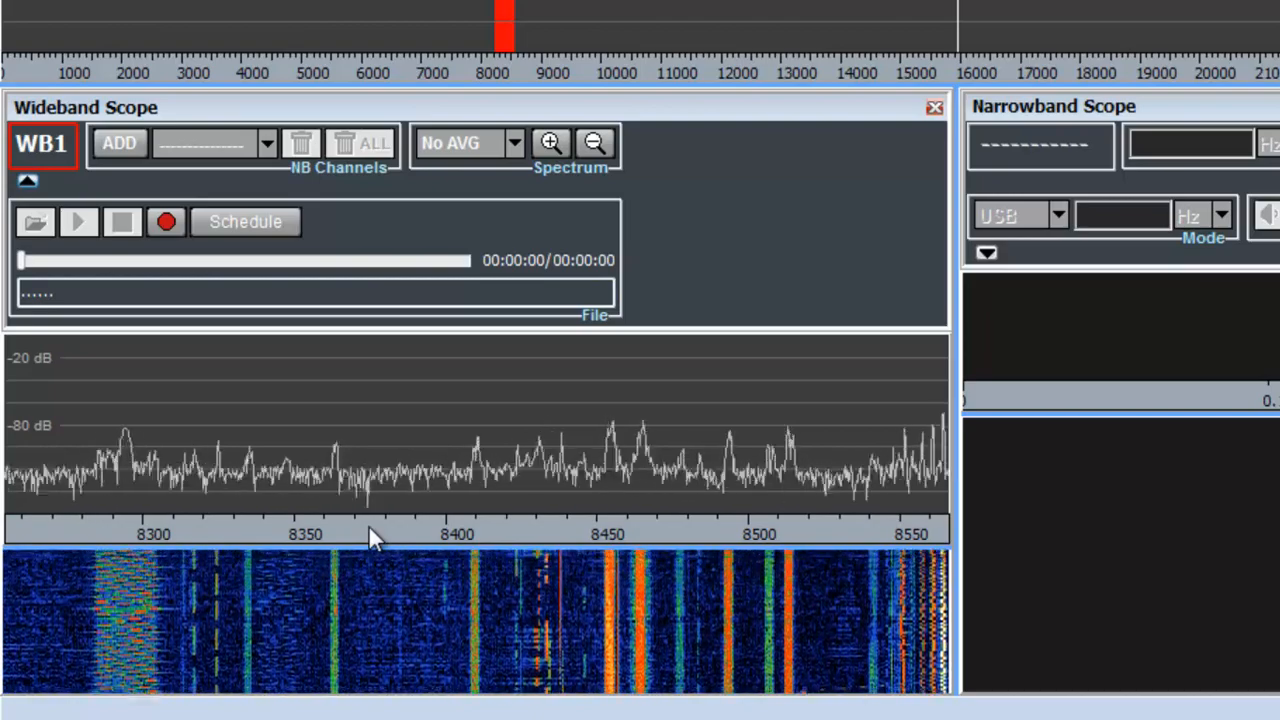
pyautogui.click(165, 223)
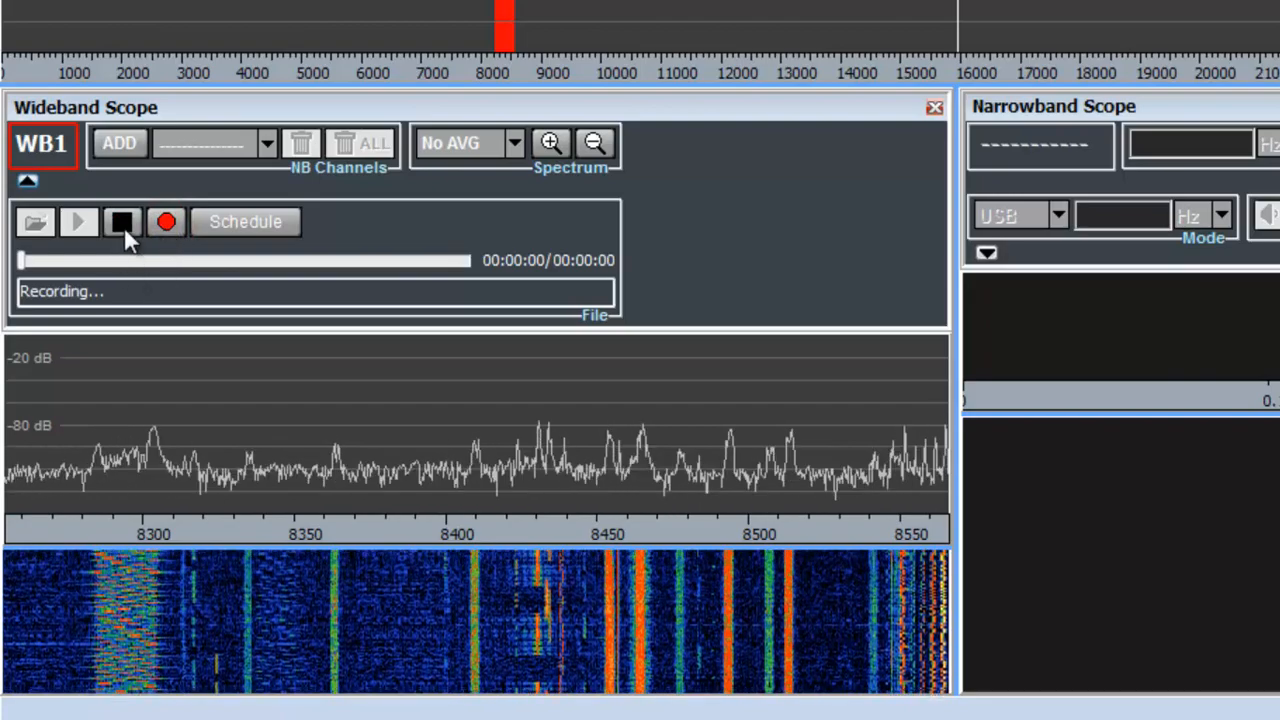
pyautogui.click(122, 224)
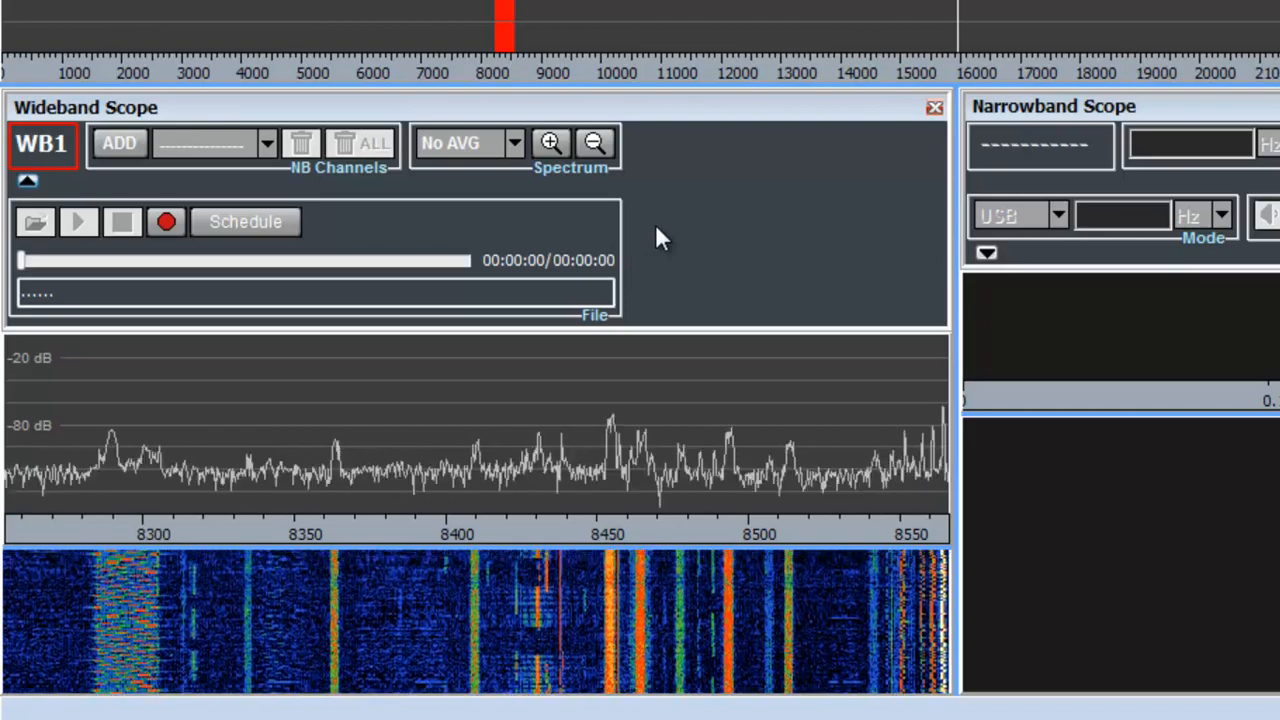
# Widen the Wideband Scope pane at the expense of the Narrowband Scope.
pyautogui.moveTo(955, 193); pyautogui.dragTo(1193, 208)
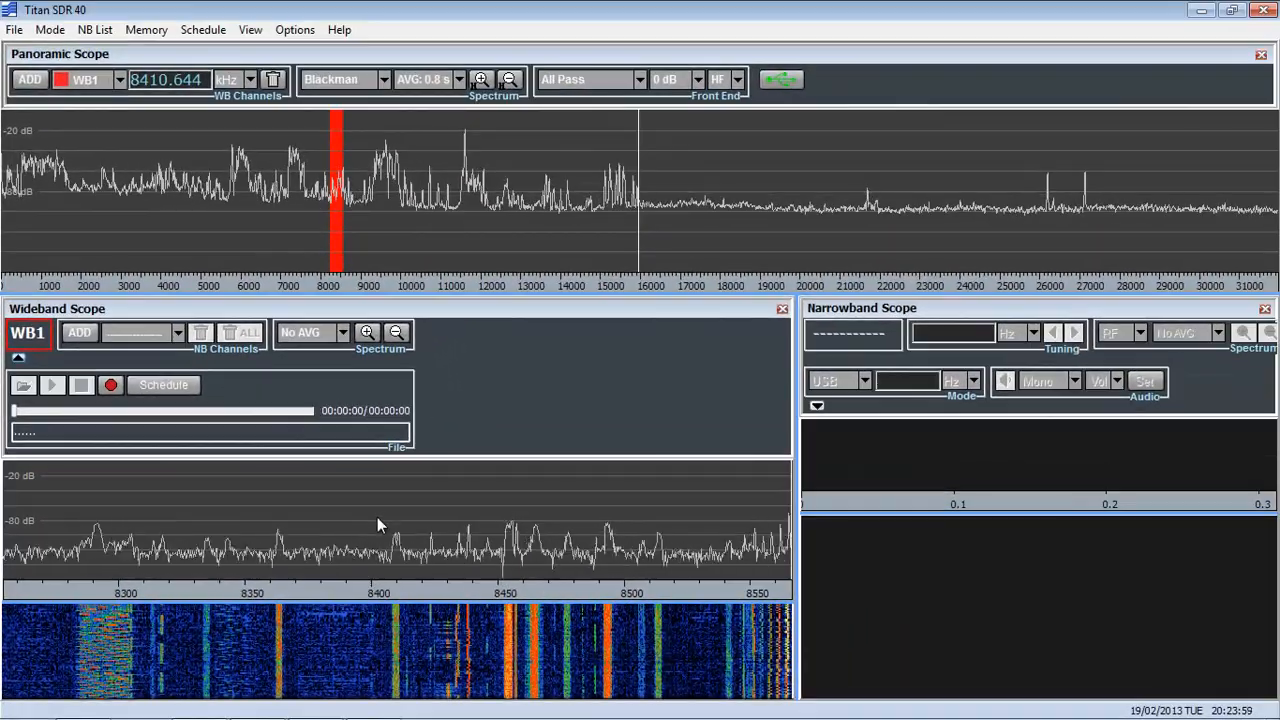
# Review the output file naming options for wideband and narrowband recordings and the available operating modes.
pyautogui.click(296, 30)
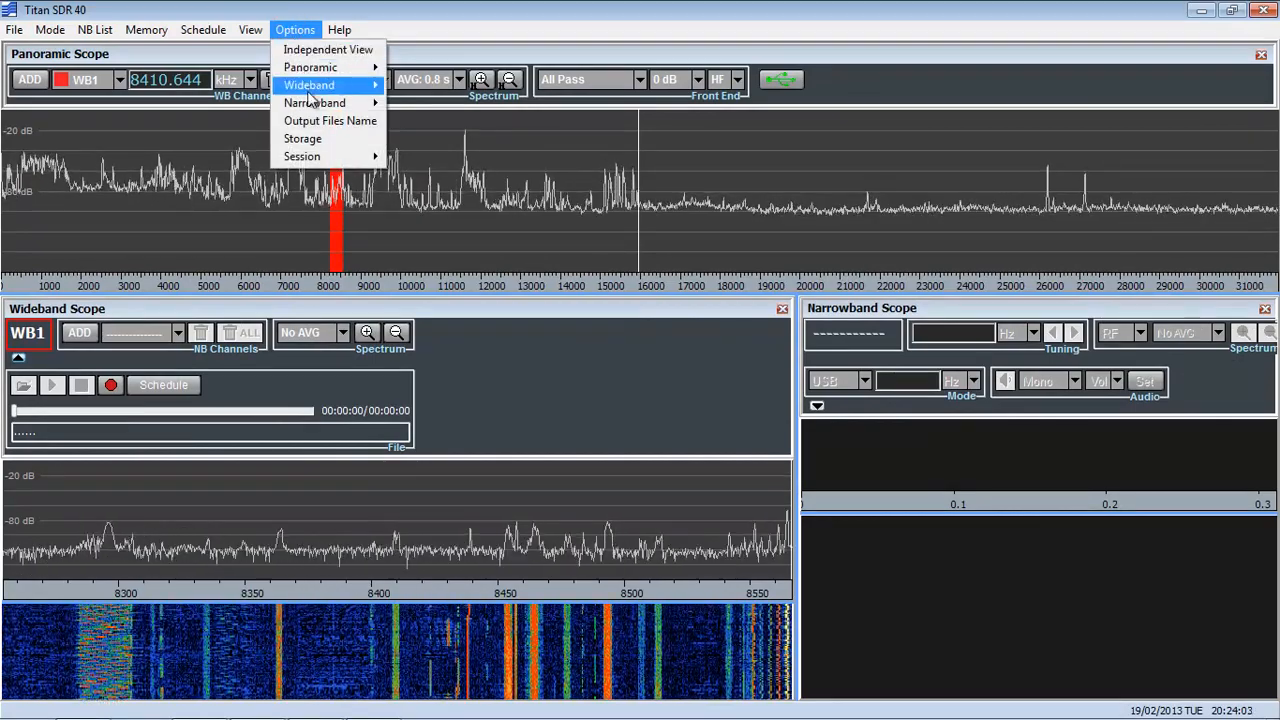
pyautogui.click(314, 121)
pyautogui.moveTo(323, 71); pyautogui.dragTo(724, 58)
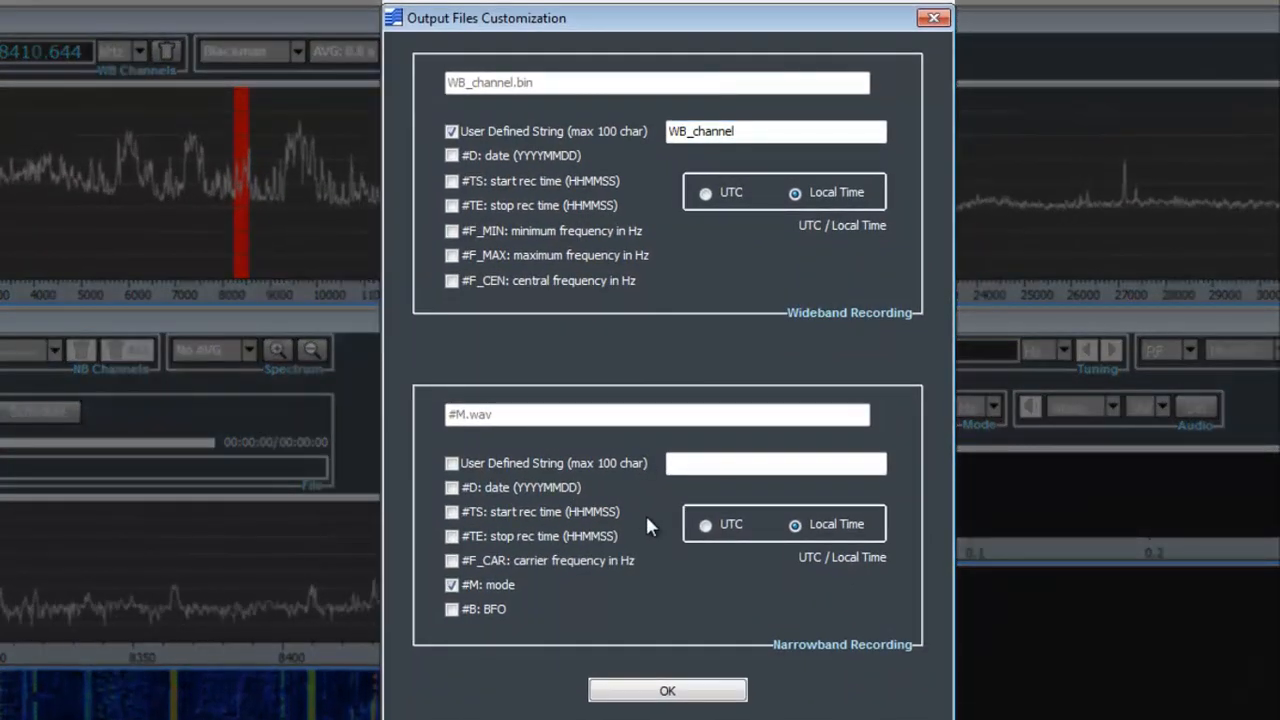
pyautogui.click(665, 691)
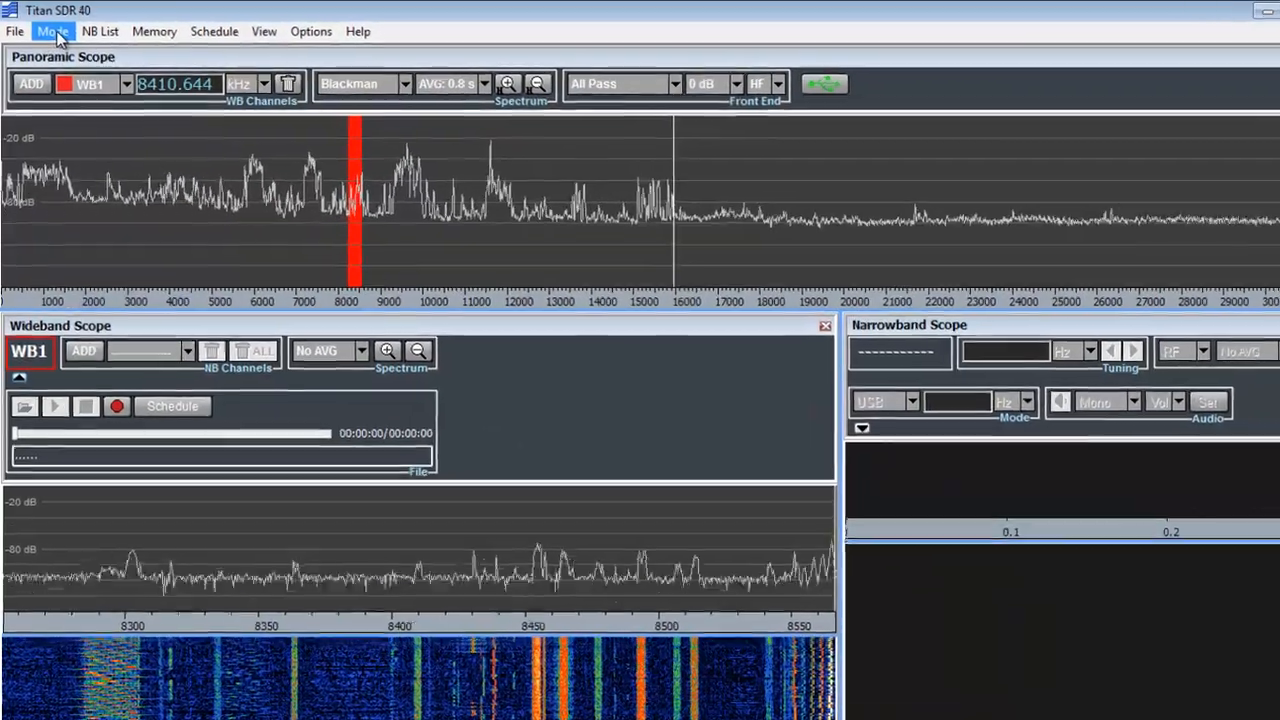
pyautogui.click(30, 24)
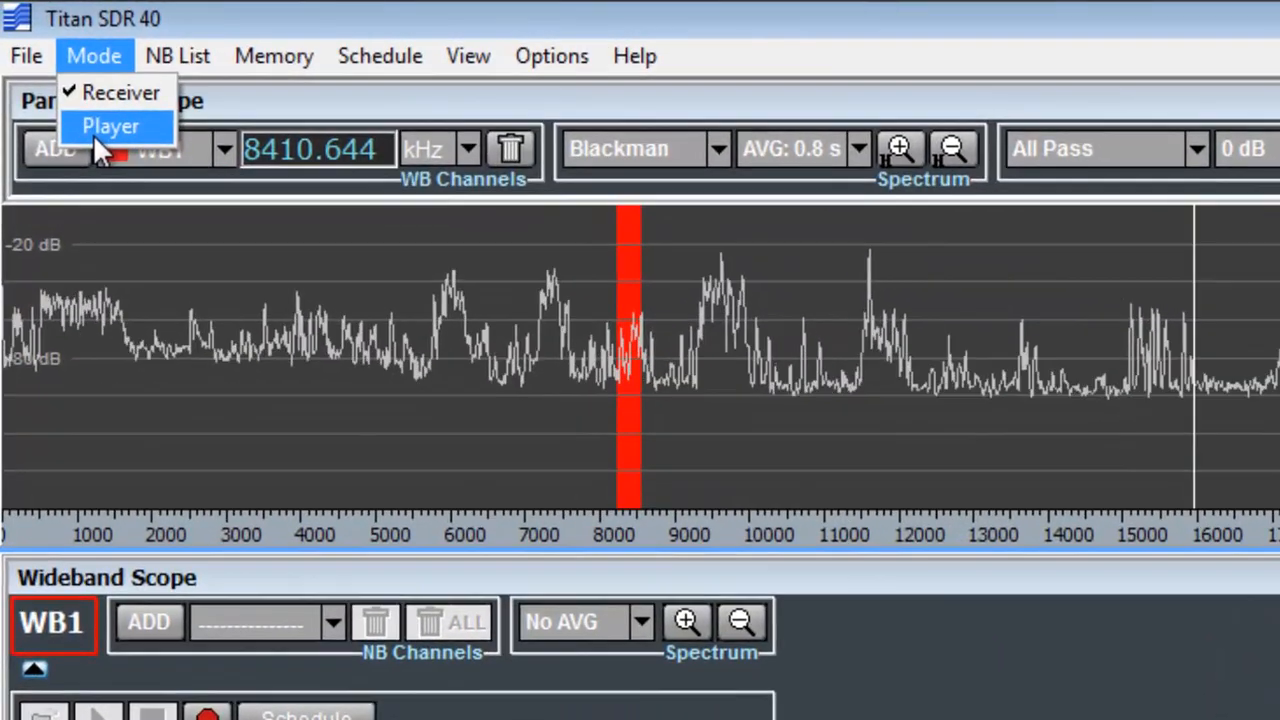
pyautogui.click(106, 52)
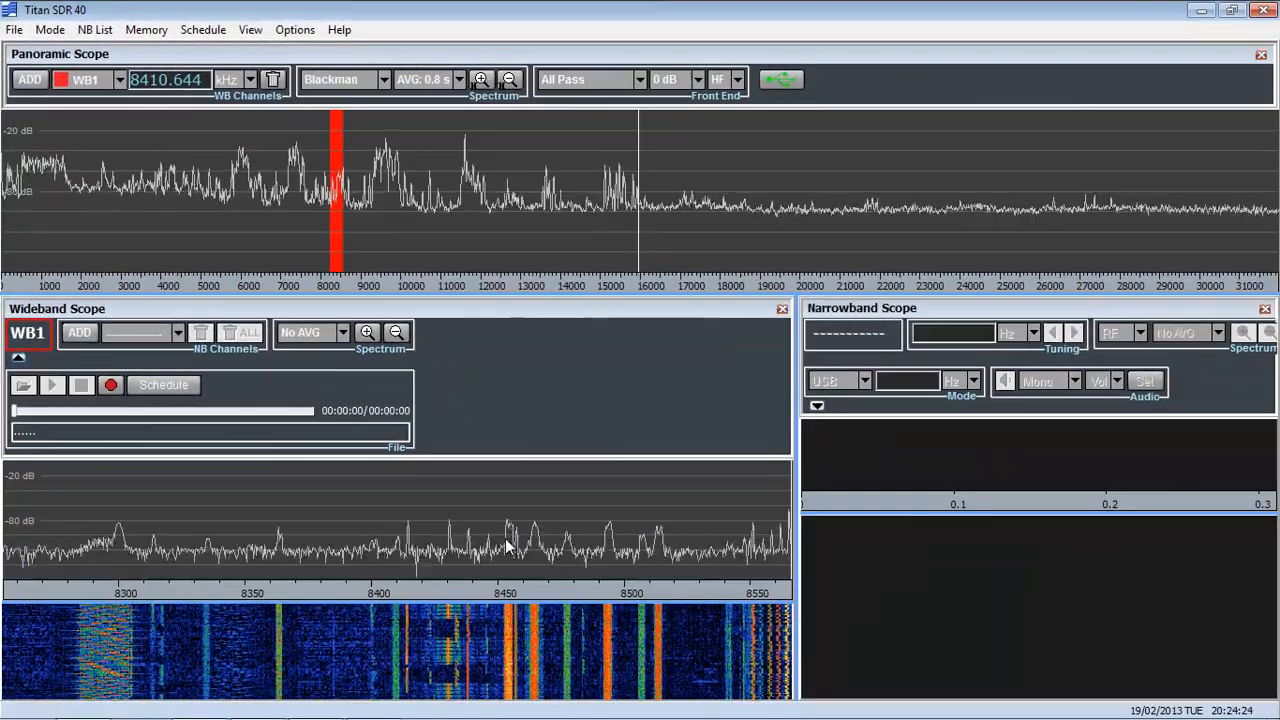
# Place the wideband spectrum marker at about 8454.9 kHz, magnify around it and shift the range to about 8410-8485 kHz.
pyautogui.click(582, 570)
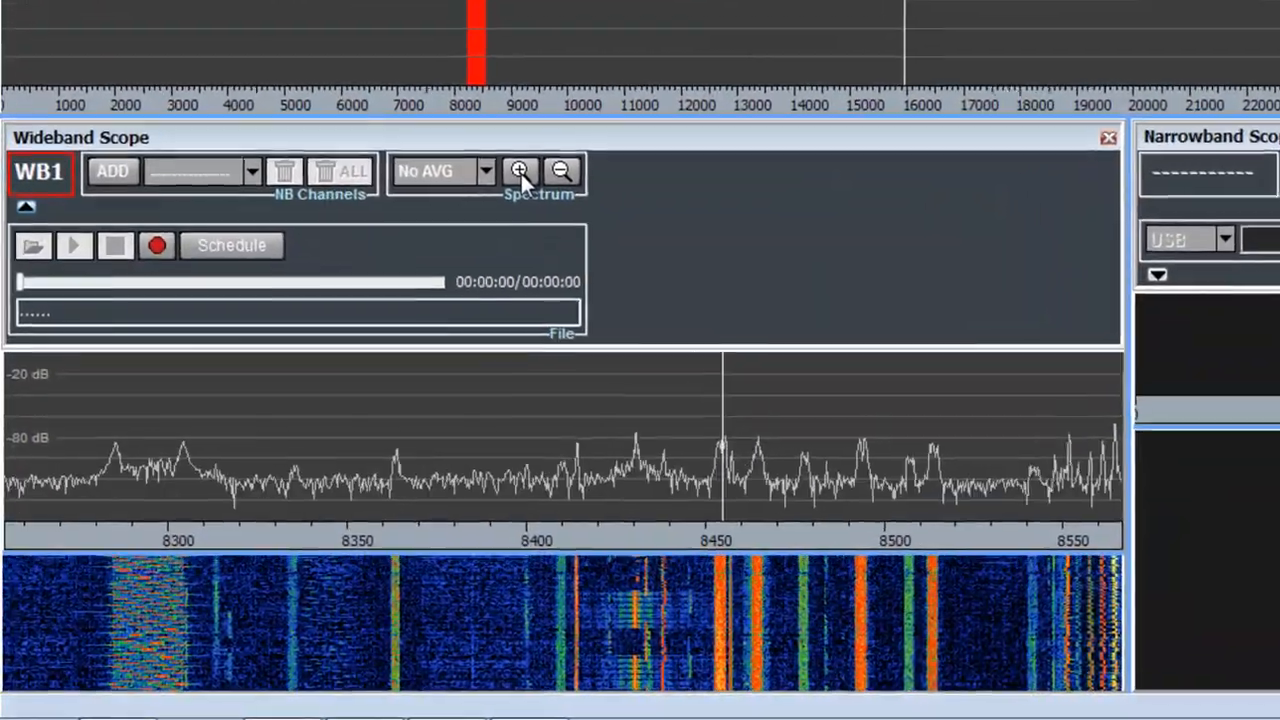
pyautogui.click(473, 220)
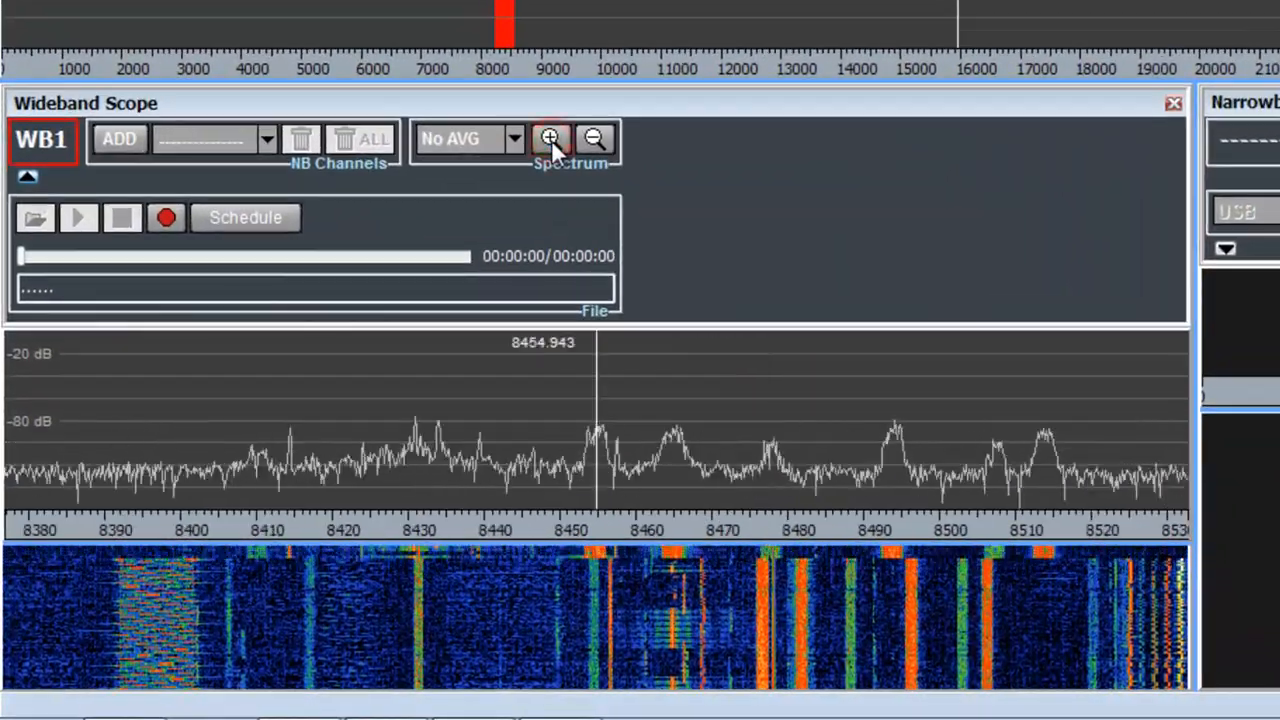
pyautogui.click(551, 139)
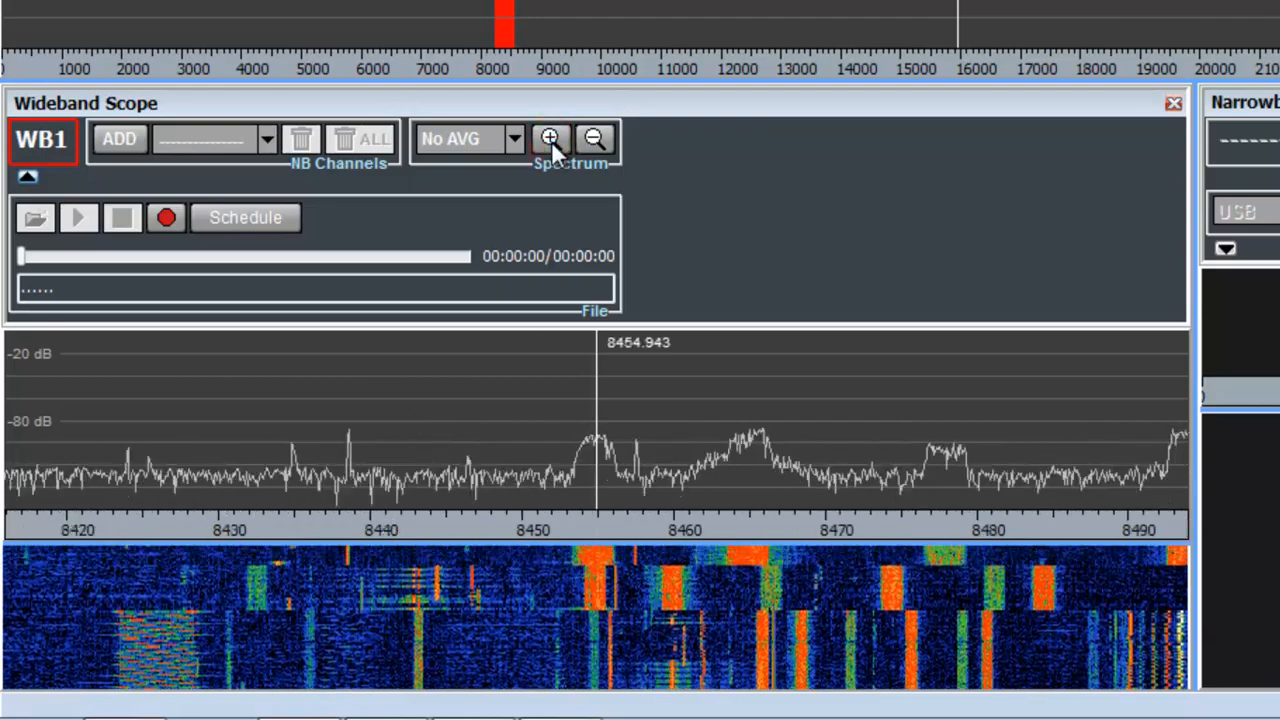
pyautogui.moveTo(680, 529); pyautogui.dragTo(749, 531)
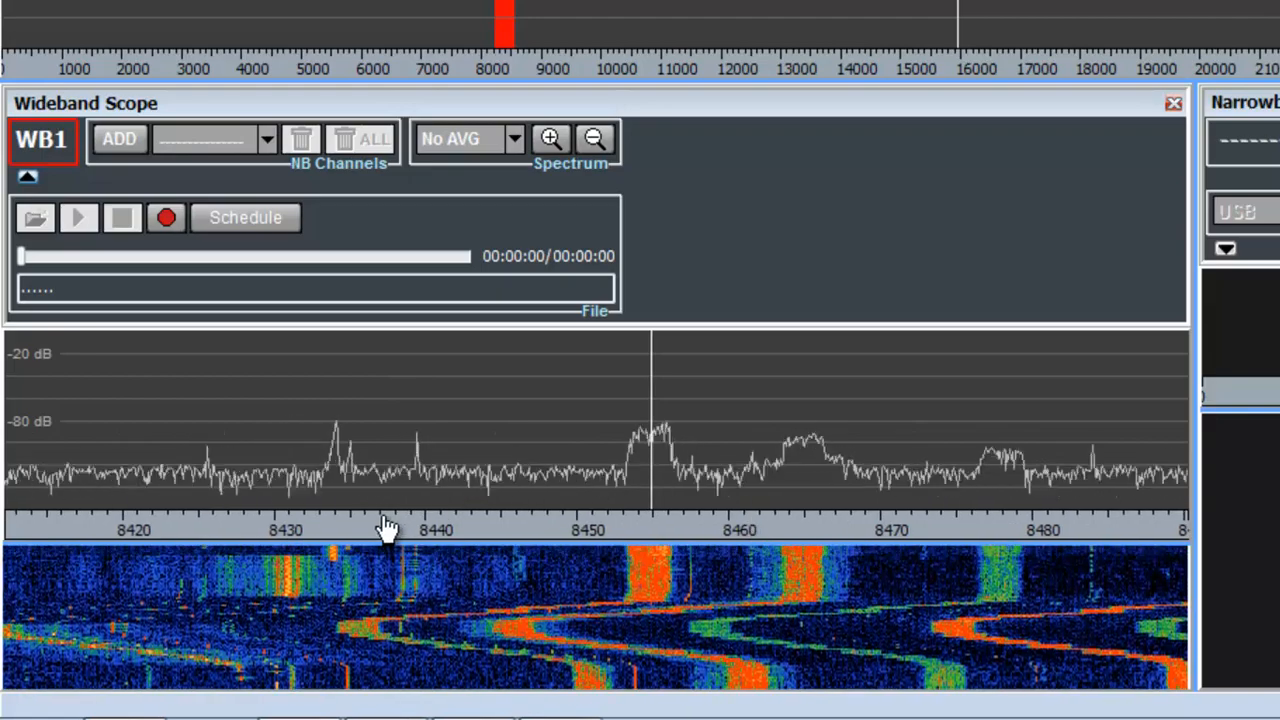
pyautogui.moveTo(386, 527); pyautogui.dragTo(470, 530)
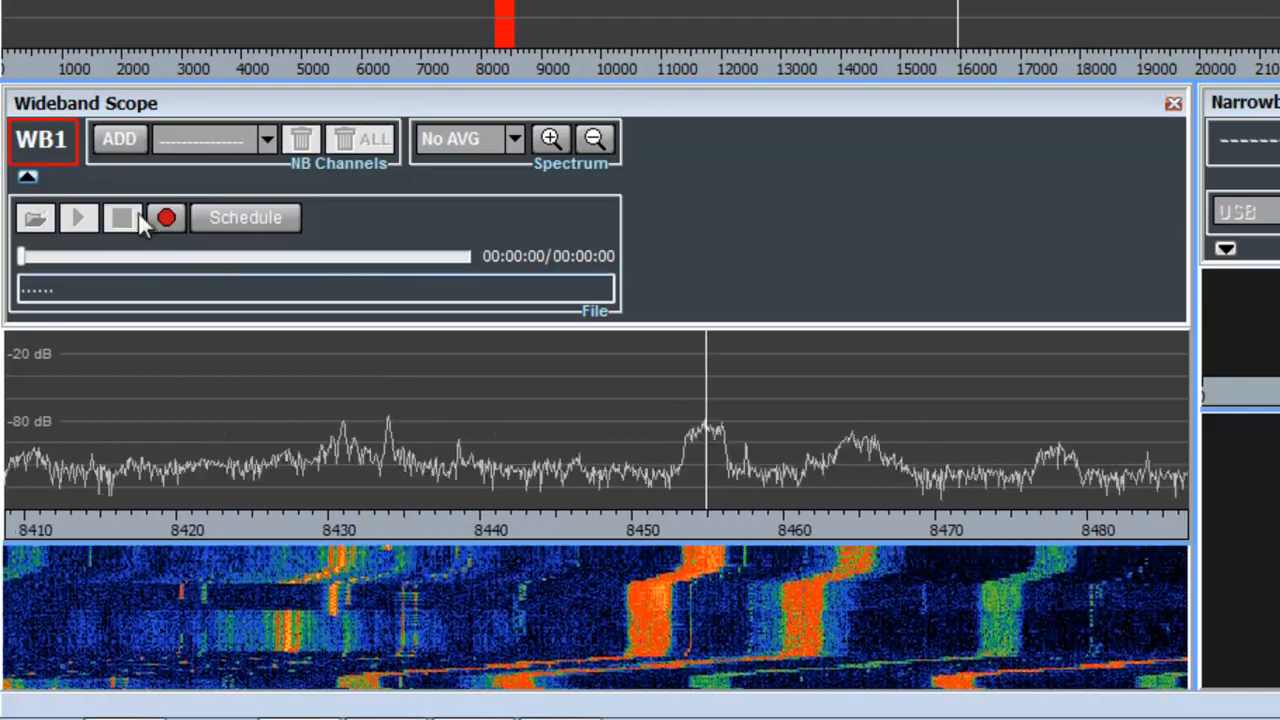
# Add a narrowband channel to WB1 at about 8439.058 kHz on the wideband spectrum.
pyautogui.click(113, 143)
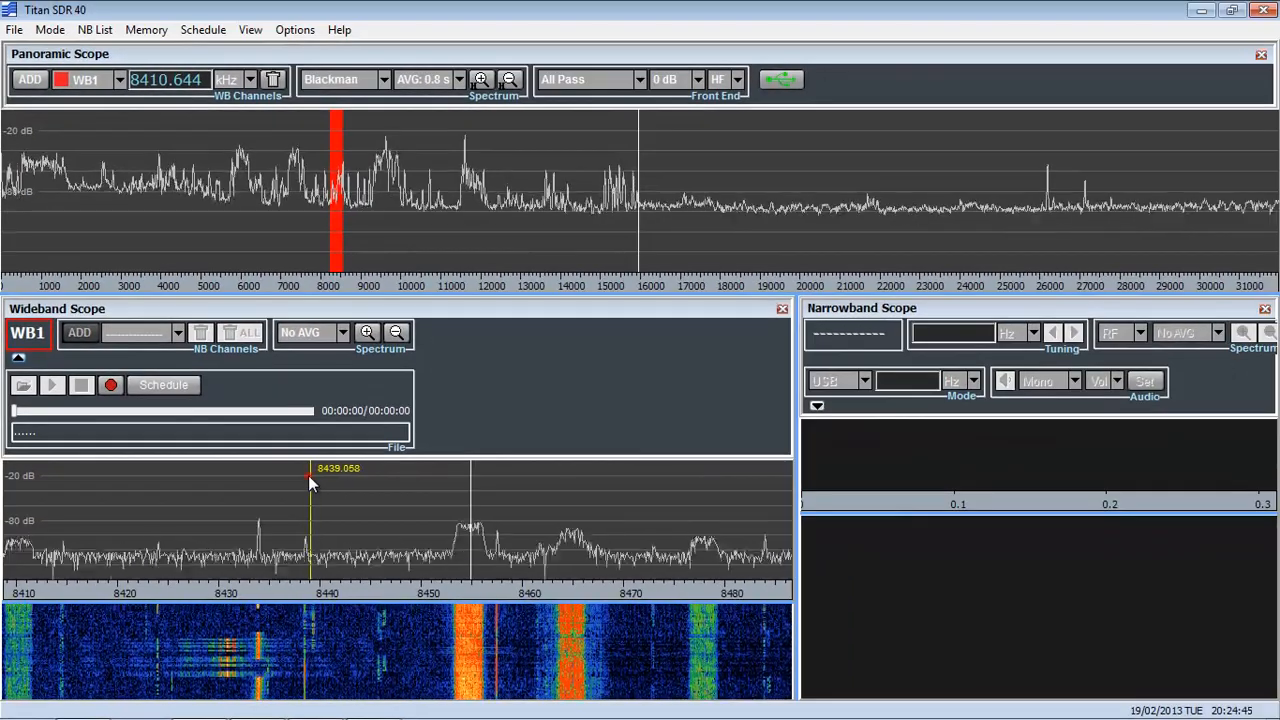
pyautogui.click(354, 447)
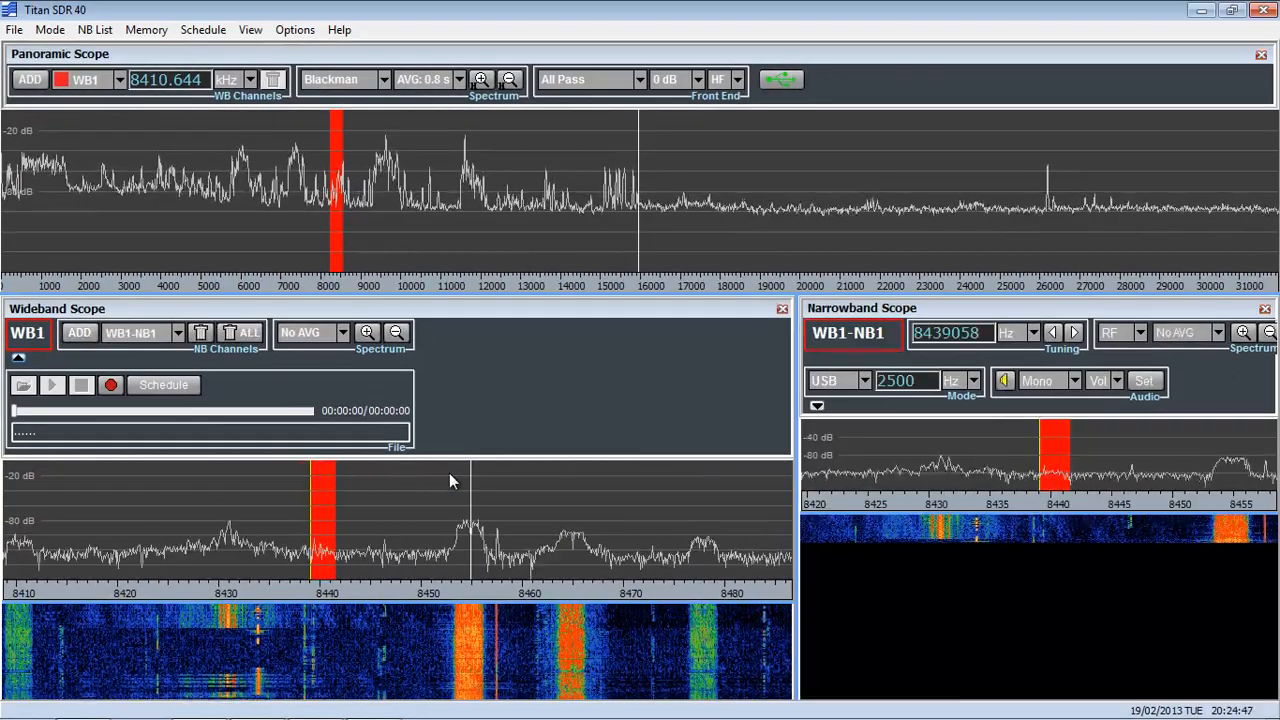
# Widen the Narrowband Scope pane at the expense of the Wideband Scope and make its spectrum plot taller.
pyautogui.moveTo(795, 381); pyautogui.dragTo(591, 406)
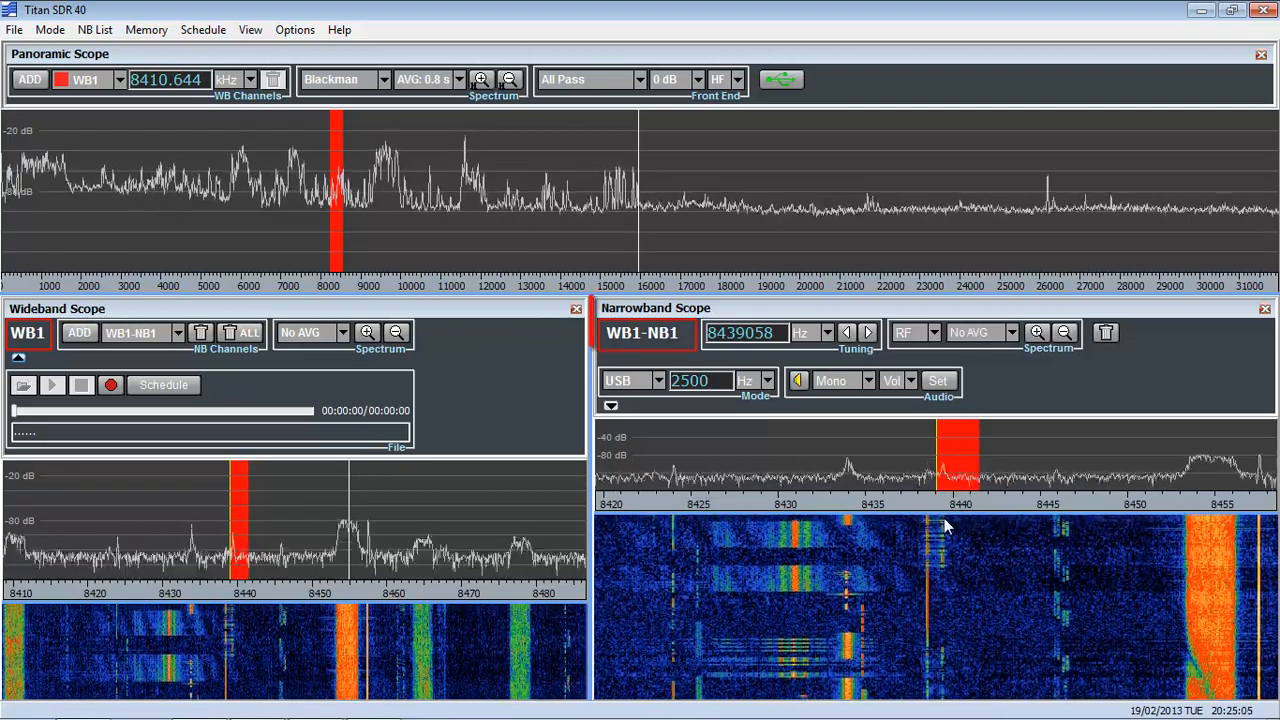
pyautogui.moveTo(944, 518); pyautogui.dragTo(949, 570)
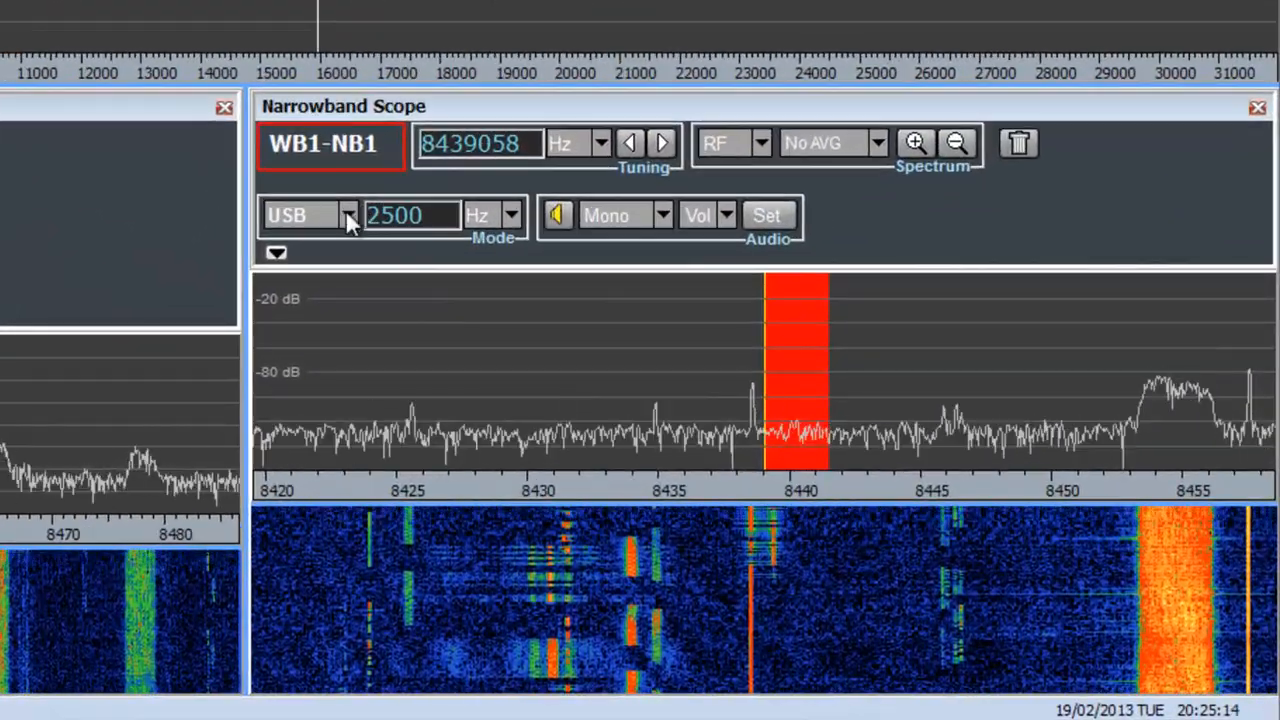
# Try LSB on narrowband channel WB1-NB1, set its mode to FSK, and tune it to about 8439183 Hz over the signal.
pyautogui.click(348, 217)
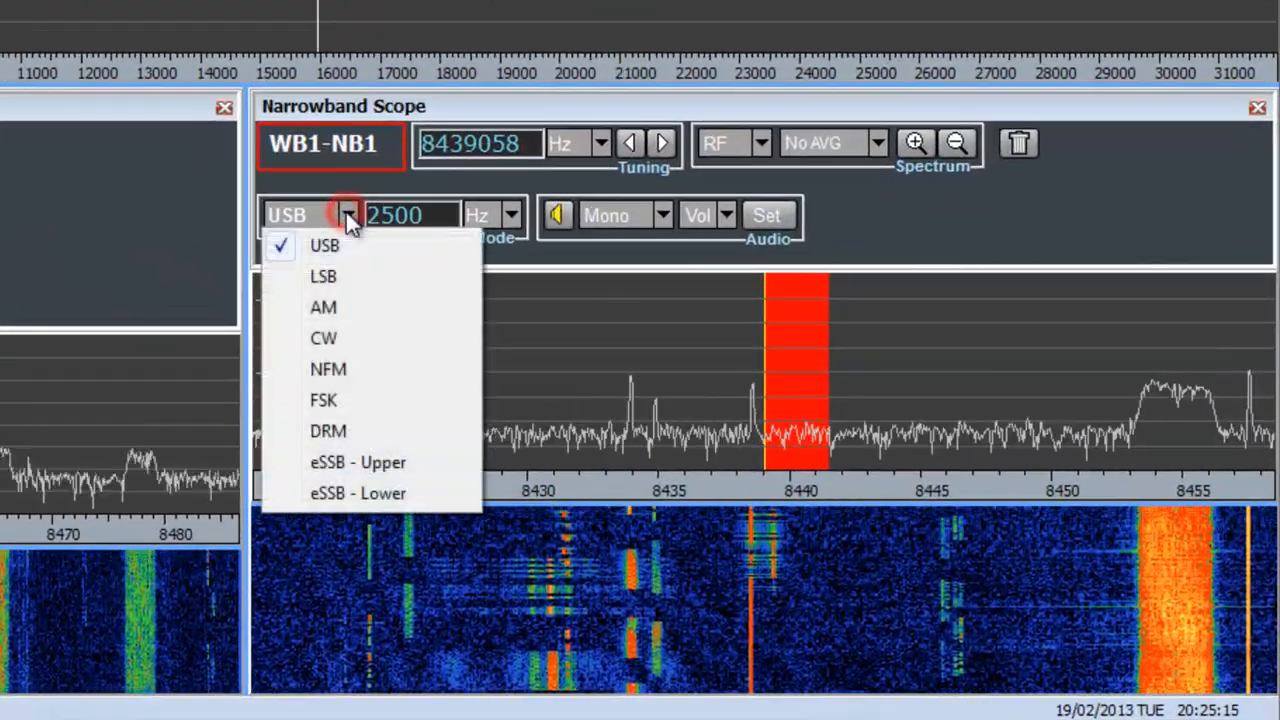
pyautogui.click(357, 277)
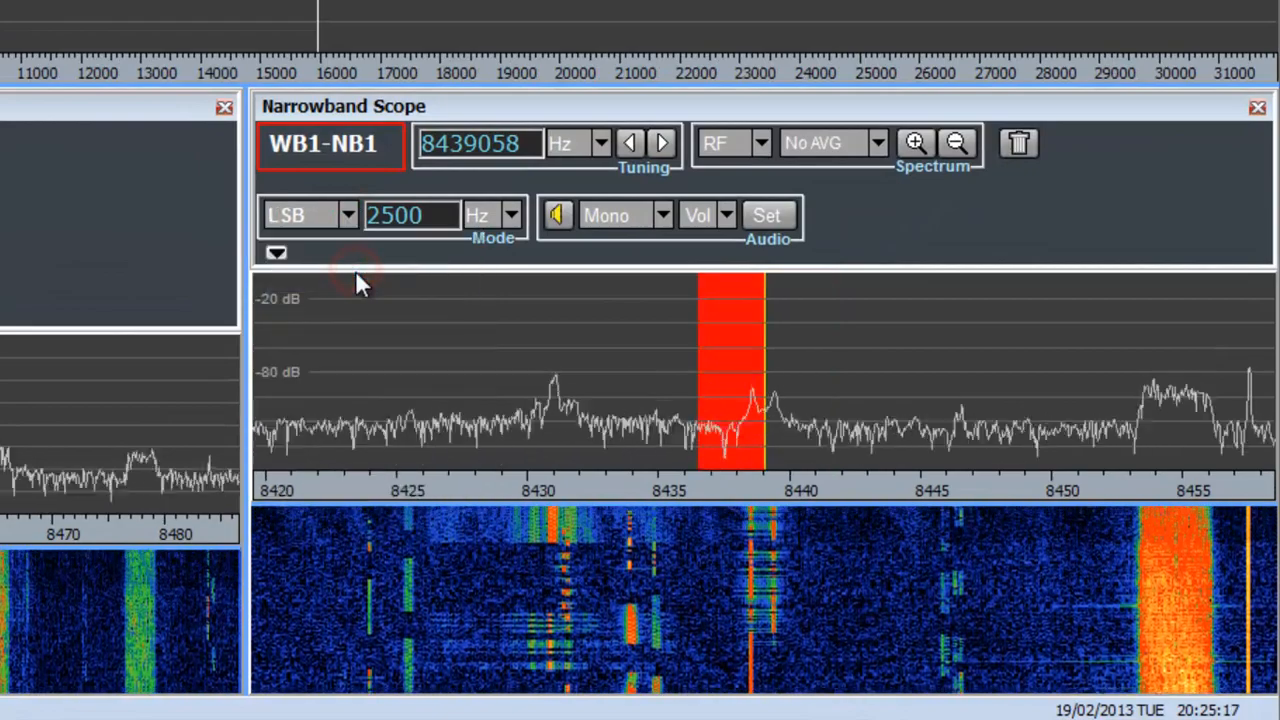
pyautogui.click(348, 216)
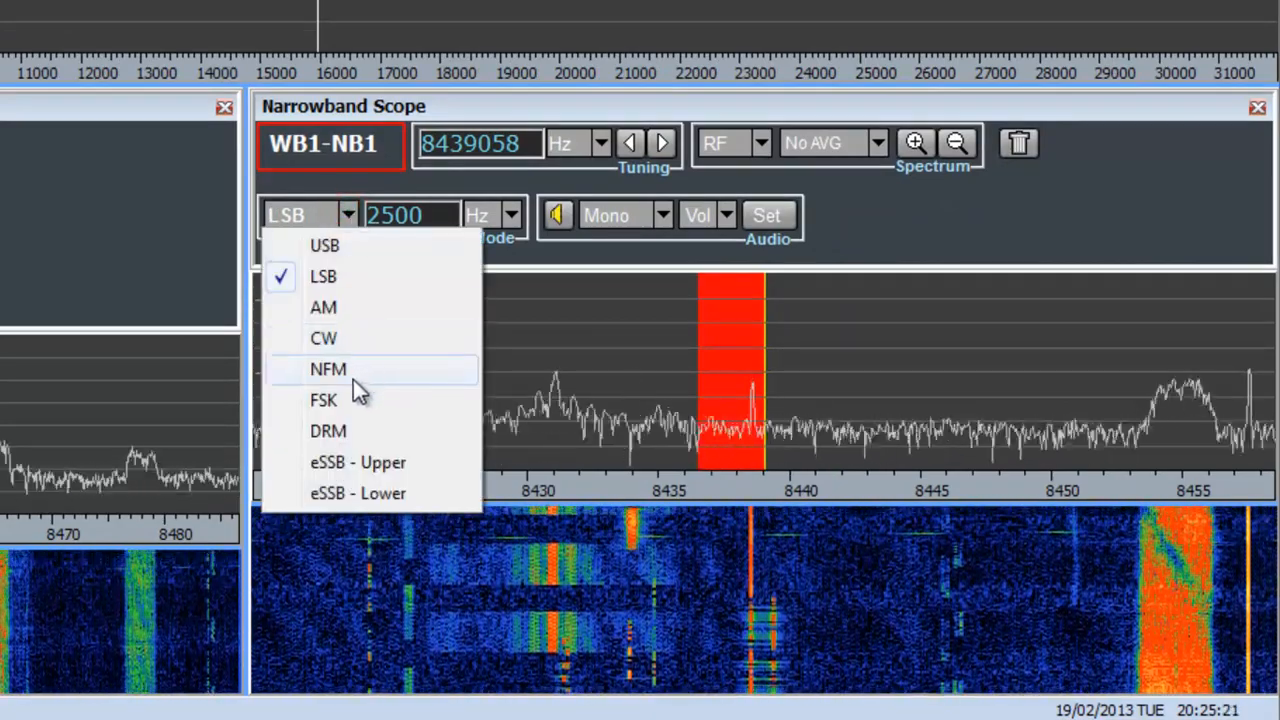
pyautogui.click(352, 400)
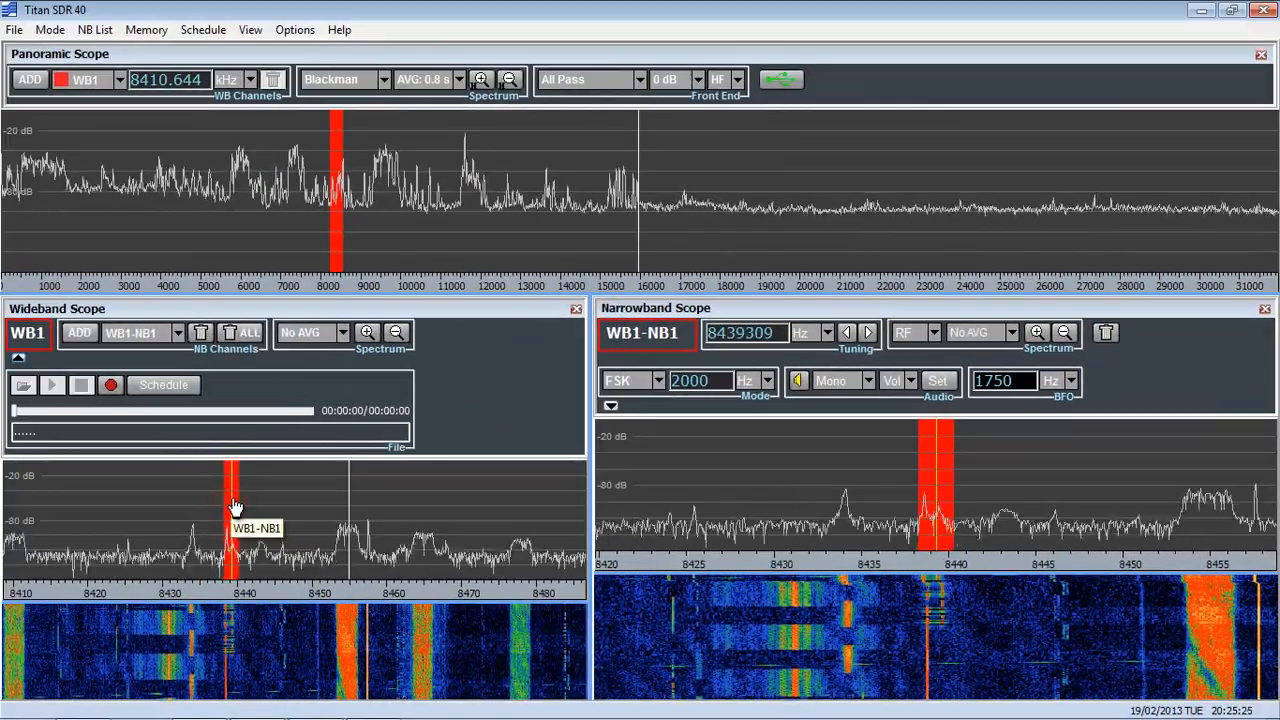
pyautogui.moveTo(234, 507)
pyautogui.mouseDown()
pyautogui.moveTo(246, 514)
pyautogui.moveTo(235, 516)
pyautogui.mouseUp()
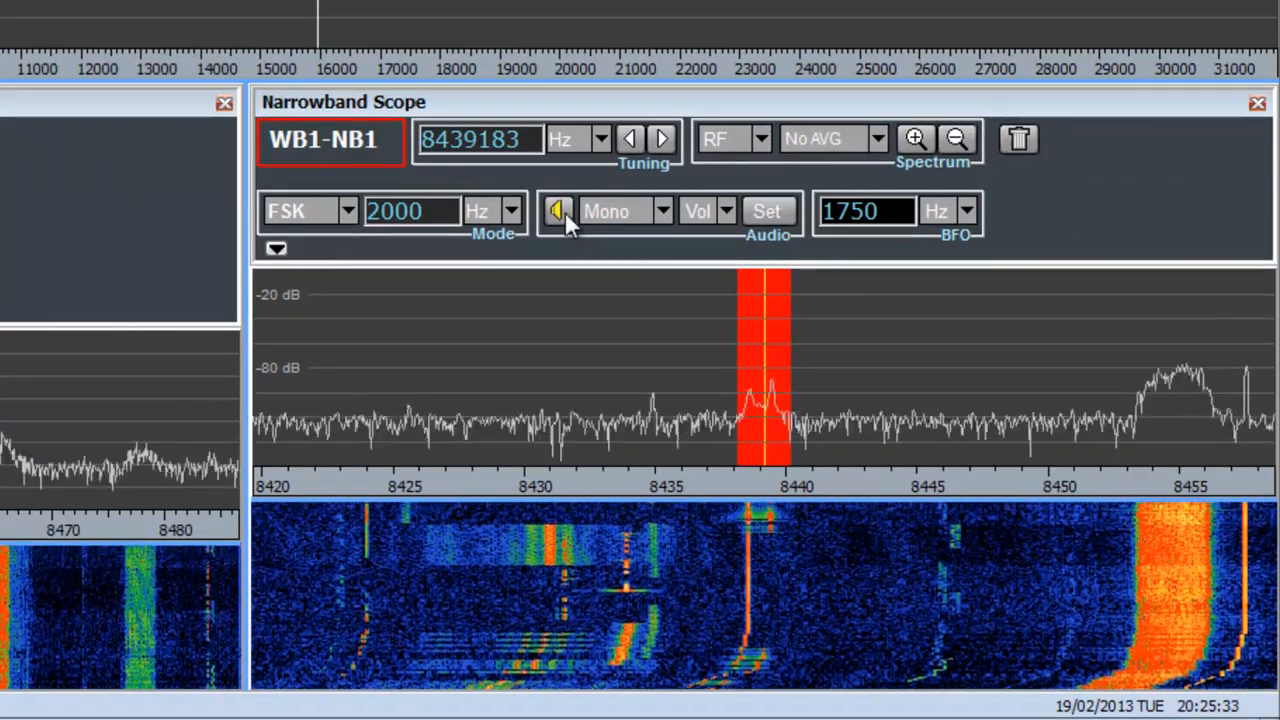
# Turn on the narrowband channel's audio and check its output options, keeping Mono.
pyautogui.click(560, 211)
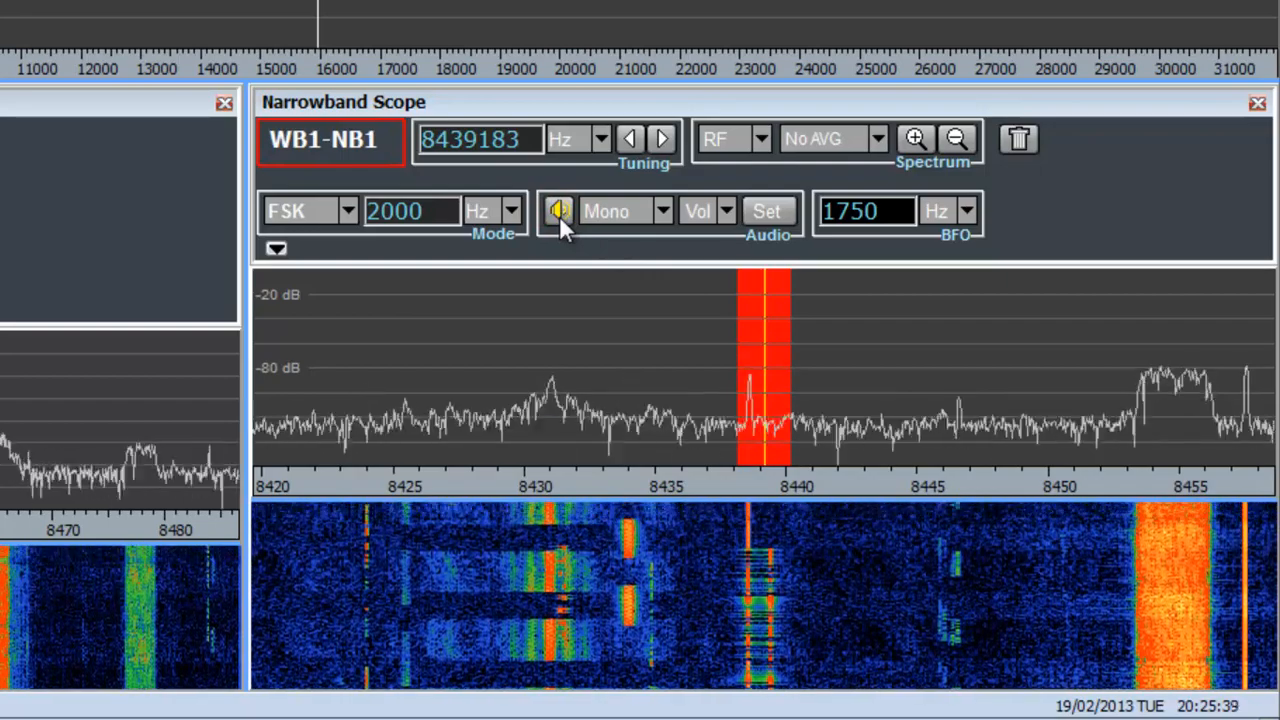
pyautogui.click(662, 211)
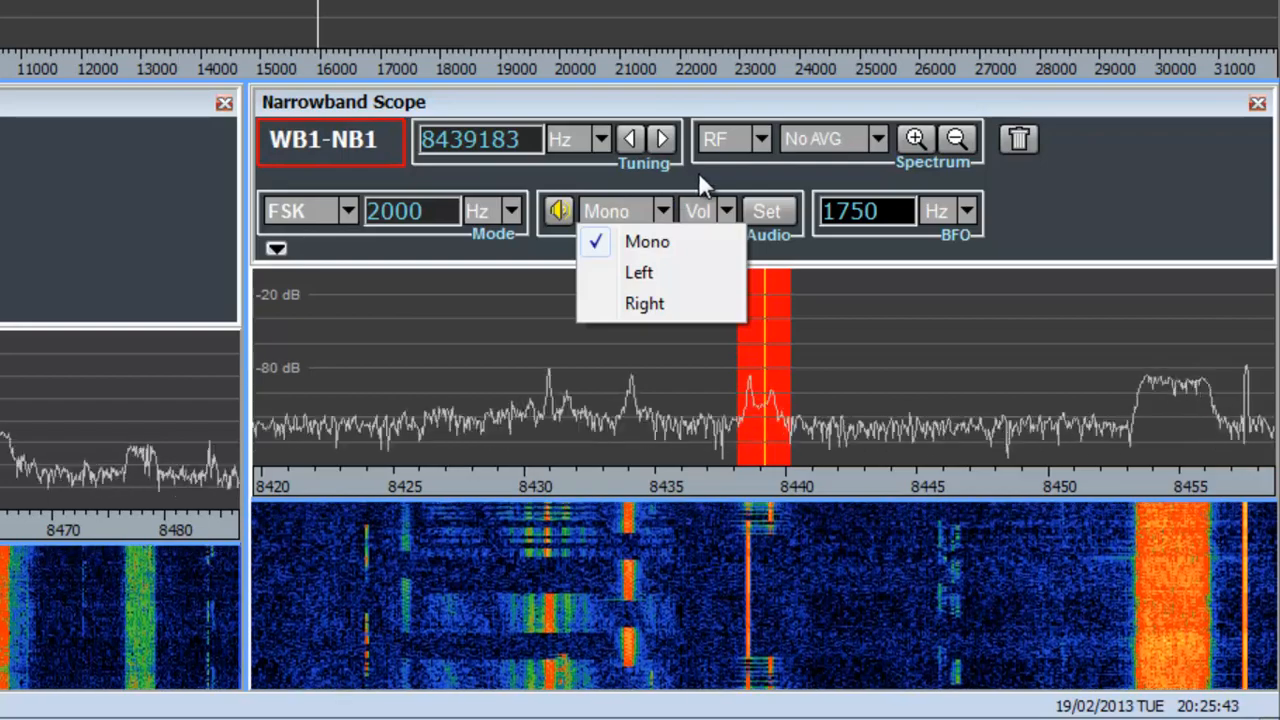
pyautogui.click(700, 177)
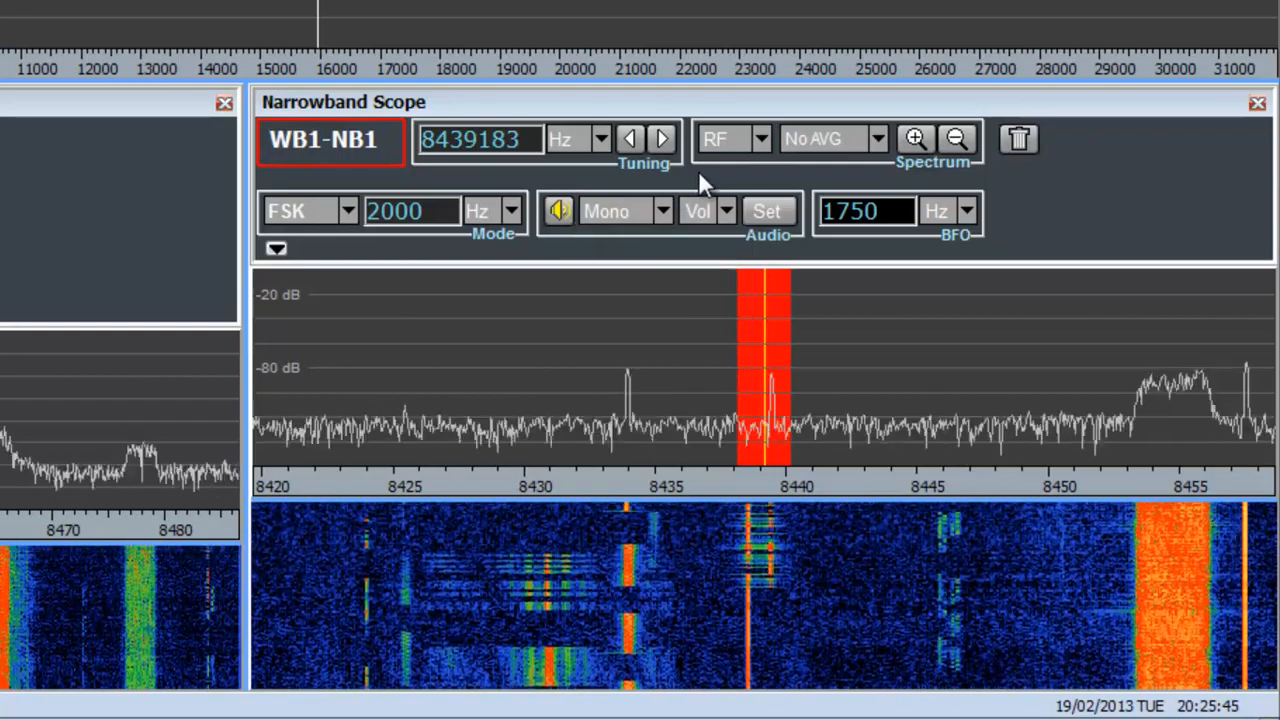
# View the narrowband channel's audio spectrum, return to the RF spectrum, and review the averaging options while keeping No AVG.
pyautogui.click(759, 143)
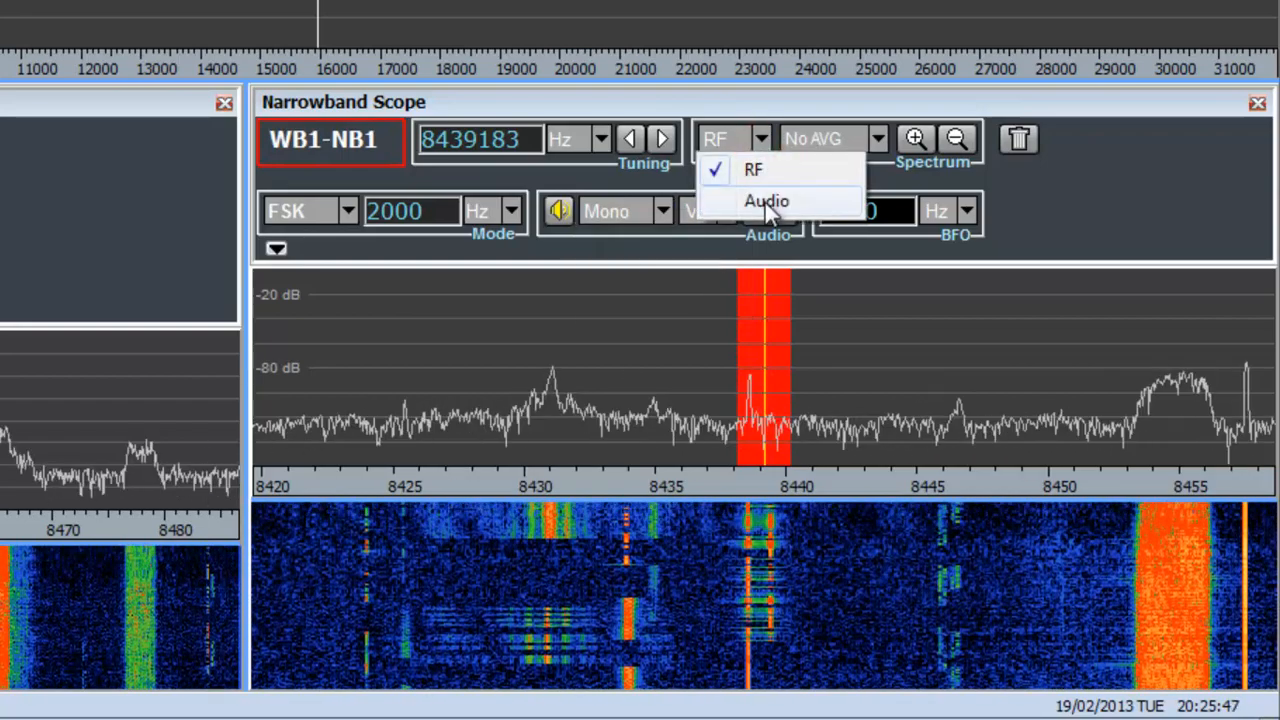
pyautogui.click(765, 202)
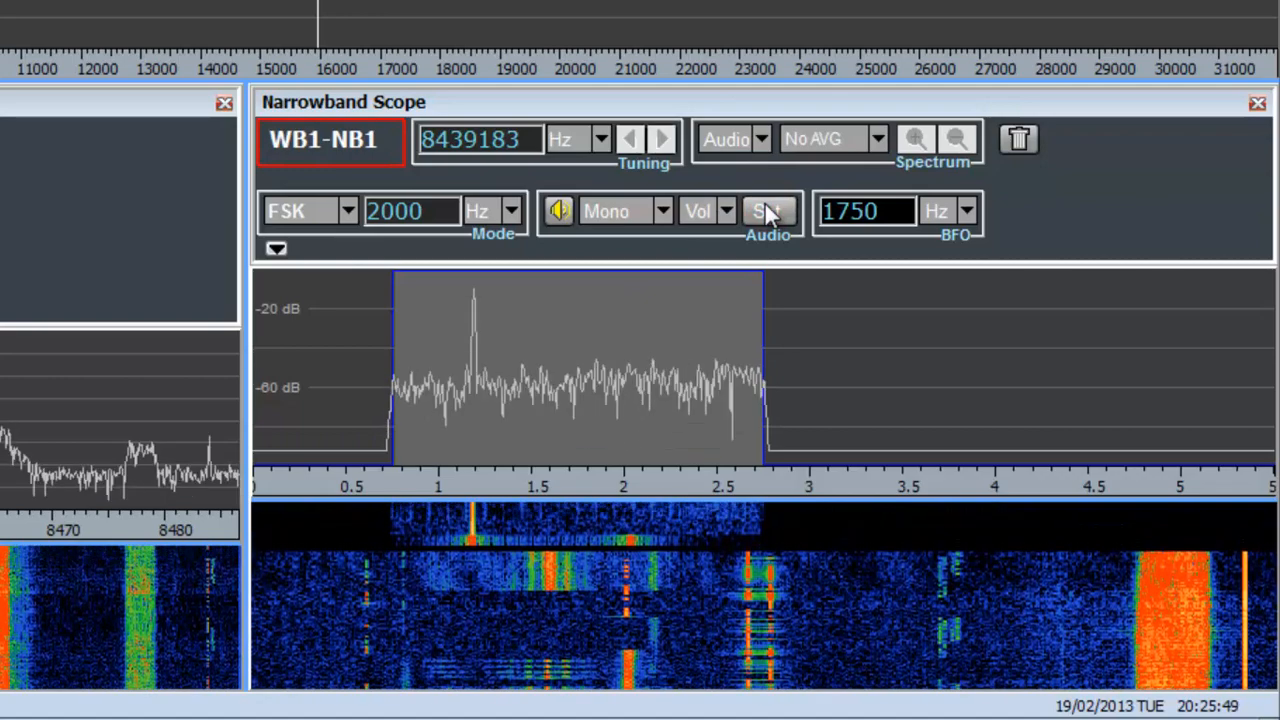
pyautogui.click(878, 140)
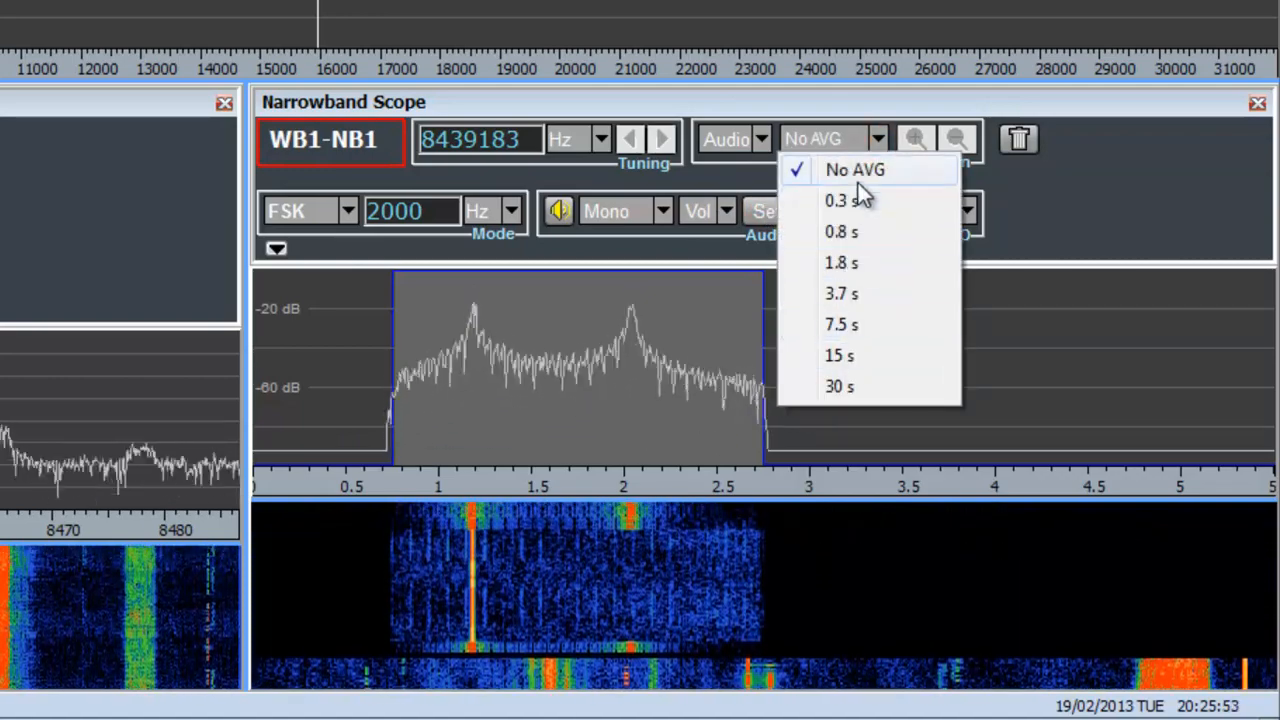
pyautogui.click(860, 172)
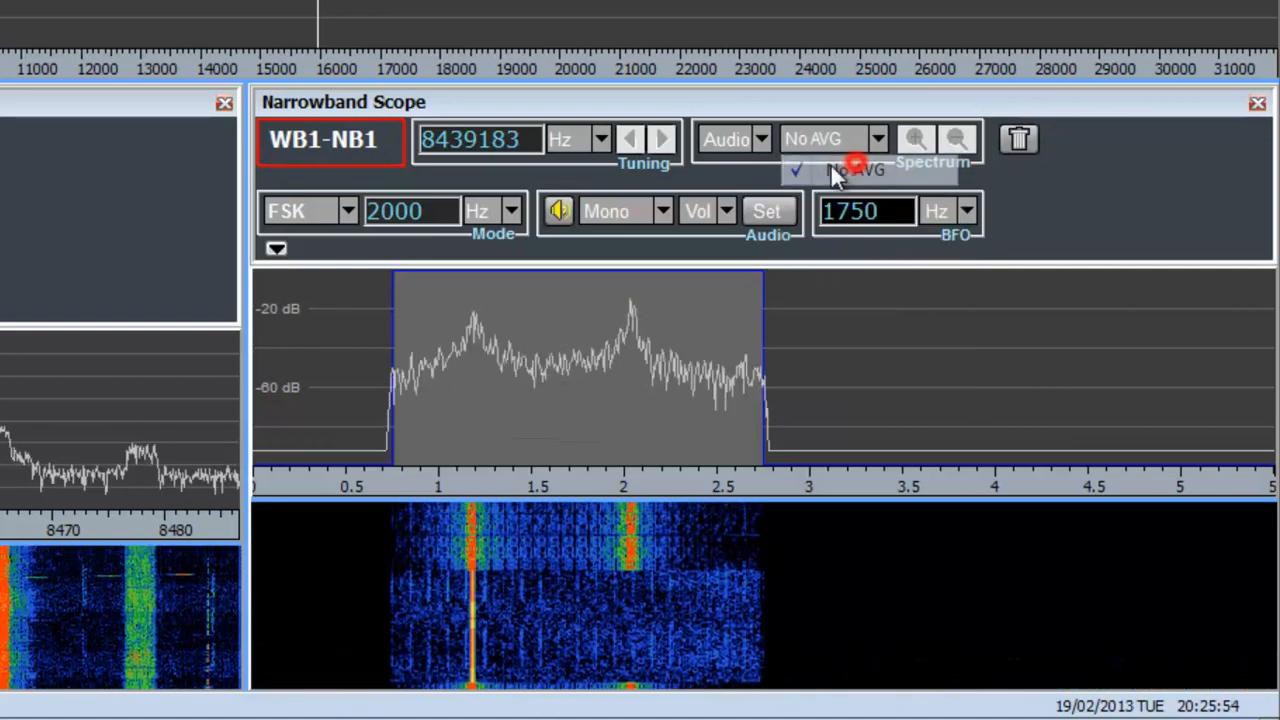
pyautogui.click(760, 145)
pyautogui.click(759, 168)
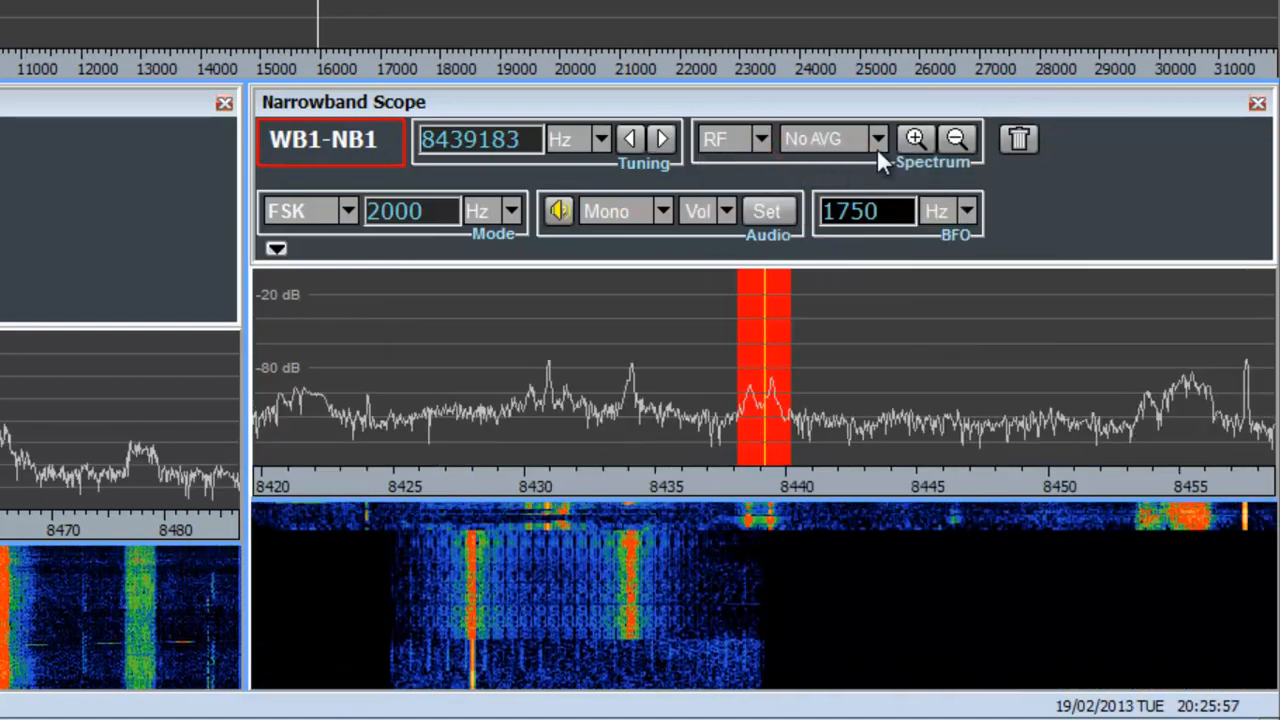
pyautogui.click(878, 146)
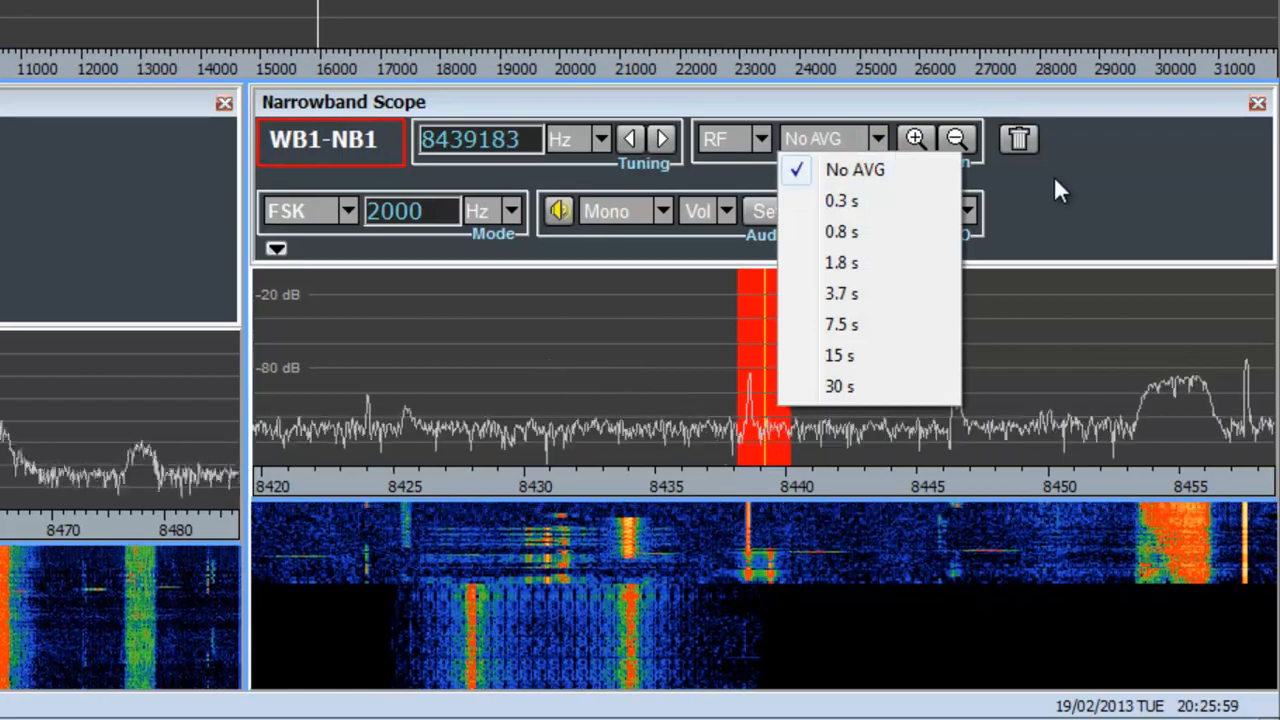
pyautogui.click(1052, 180)
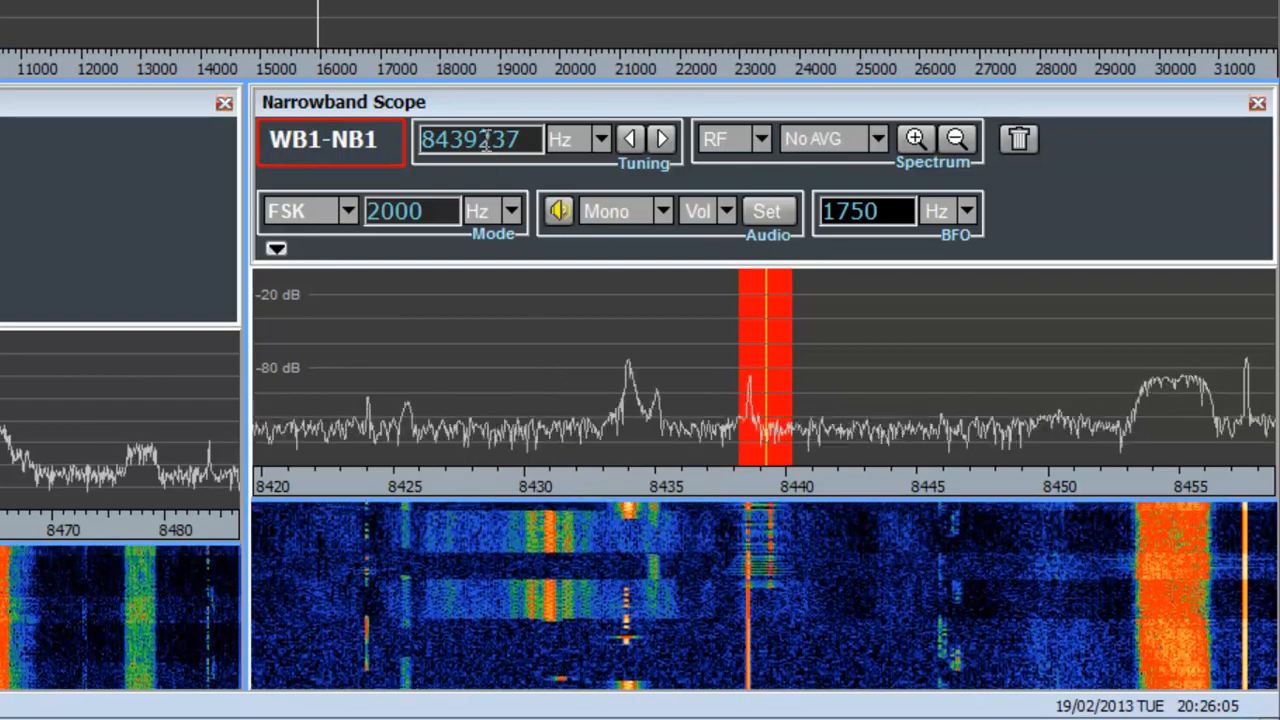
# Try tuning the narrowband channel up and down in 100 Hz steps and with the step tuning, reaching 8438332 Hz.
pyautogui.scroll(9, 502, 210)
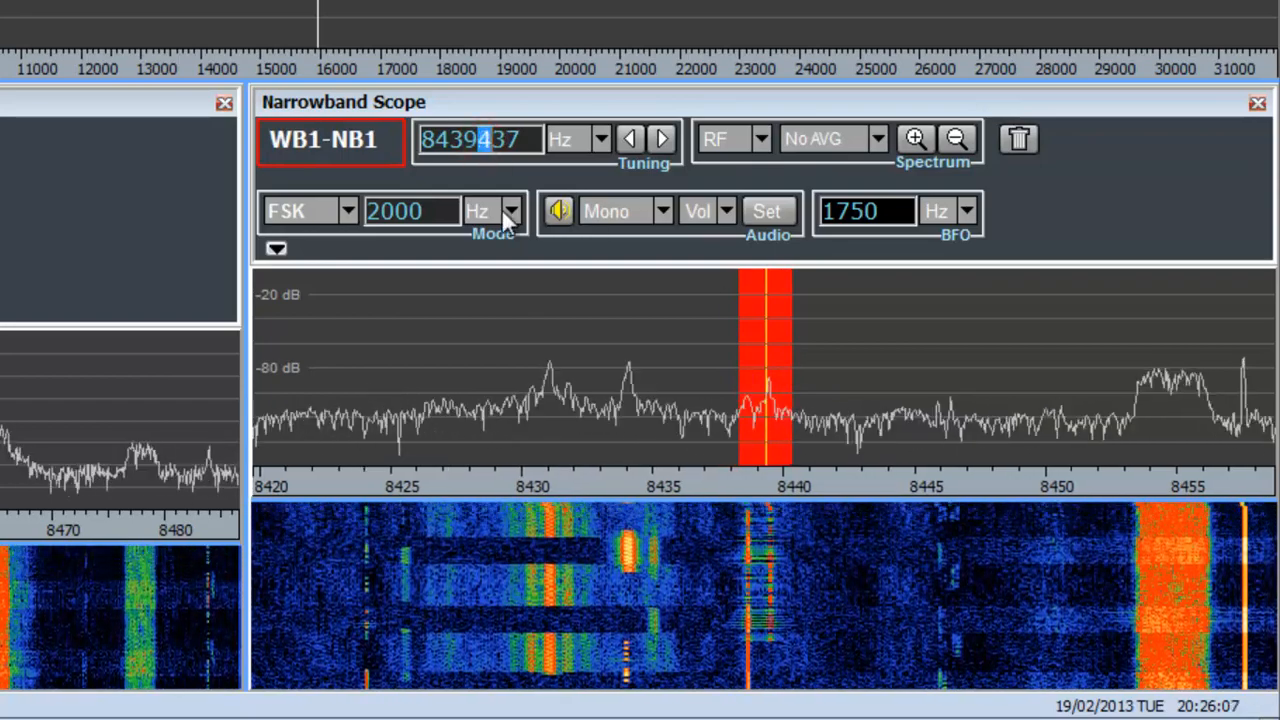
pyautogui.scroll(-10, 504, 210)
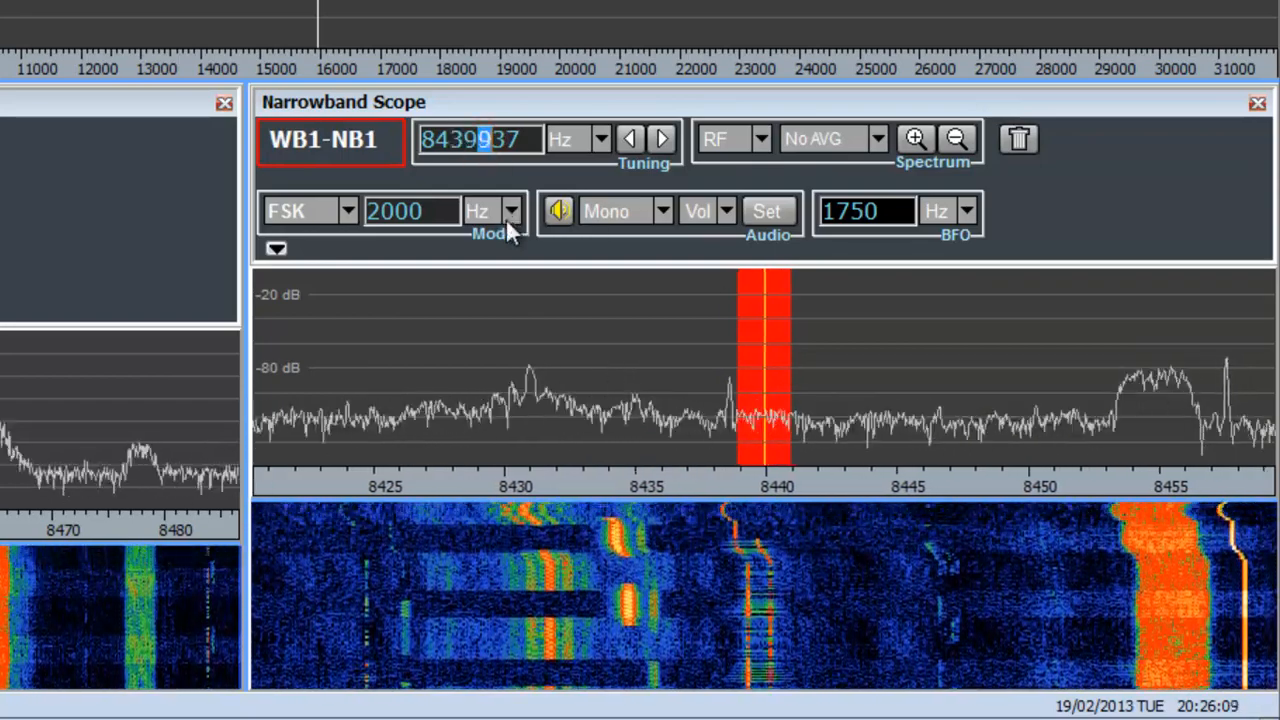
pyautogui.scroll(-3, 503, 214)
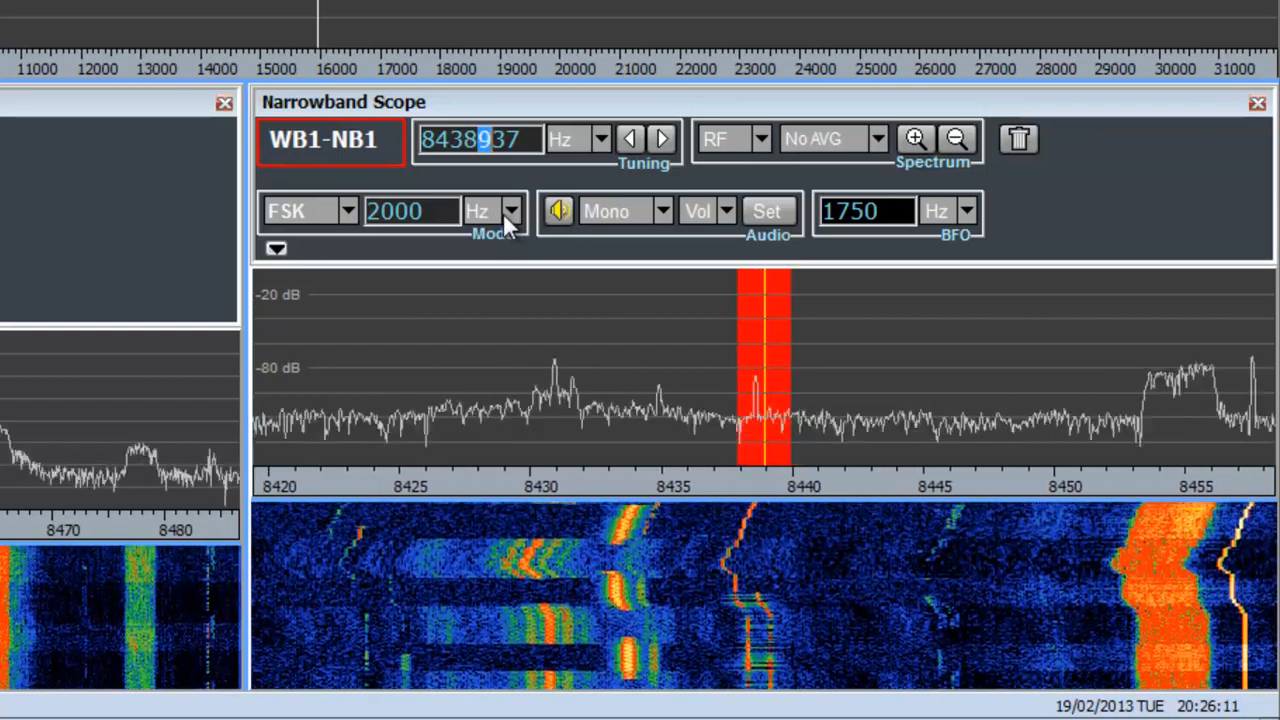
pyautogui.scroll(3, 497, 212)
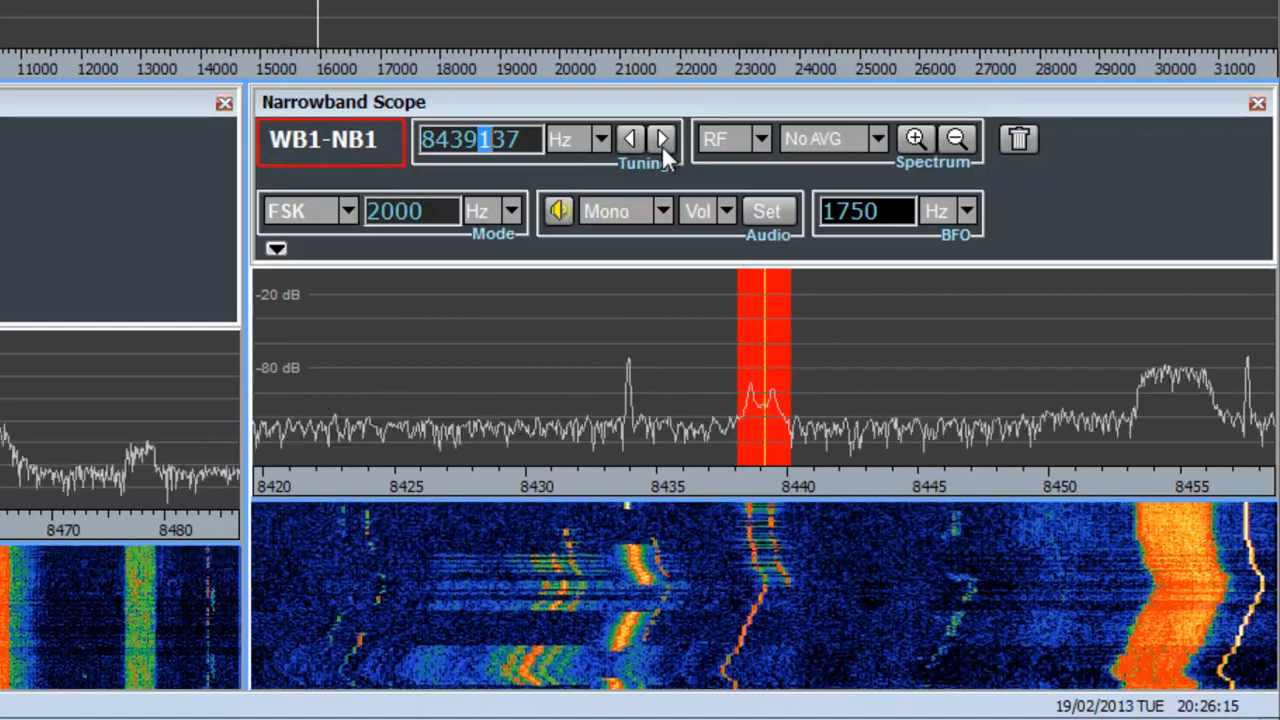
pyautogui.click(661, 141)
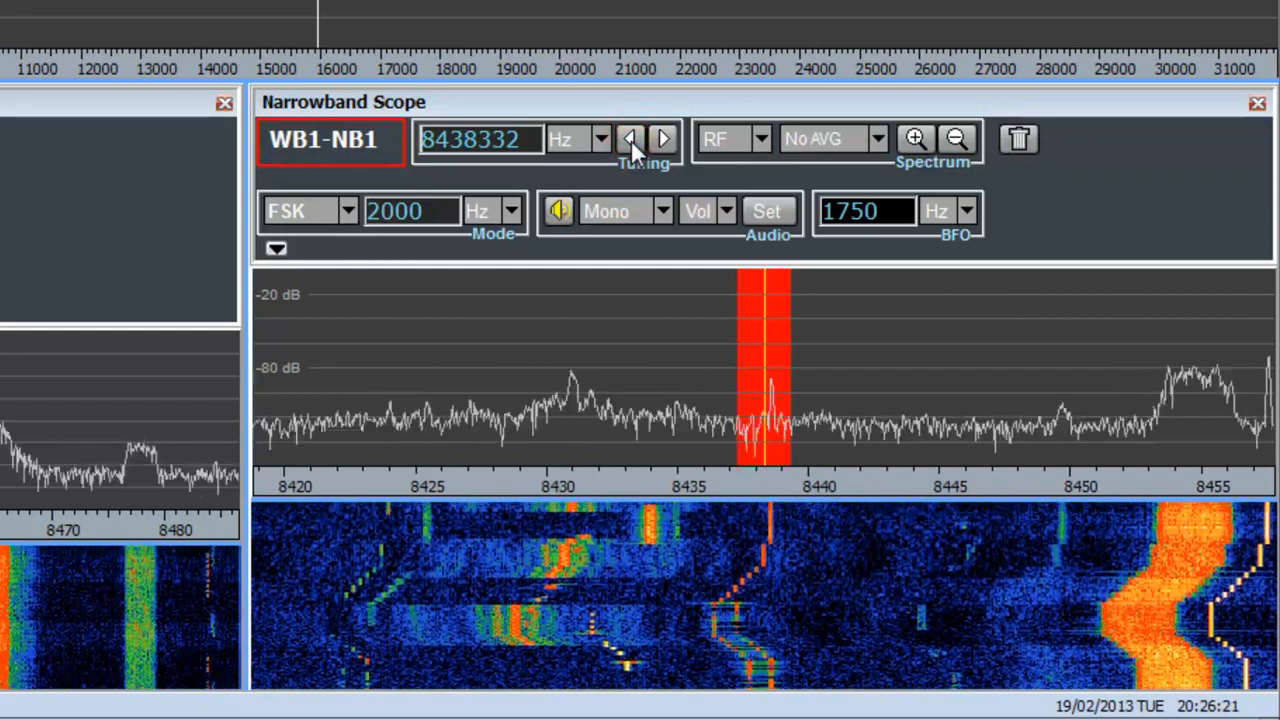
# Enter 8438322 Hz as the narrowband frequency, and adjust the channel on the spectrum to 8438912 Hz with a 3395 Hz bandwidth.
pyautogui.moveTo(527, 140); pyautogui.dragTo(448, 147)
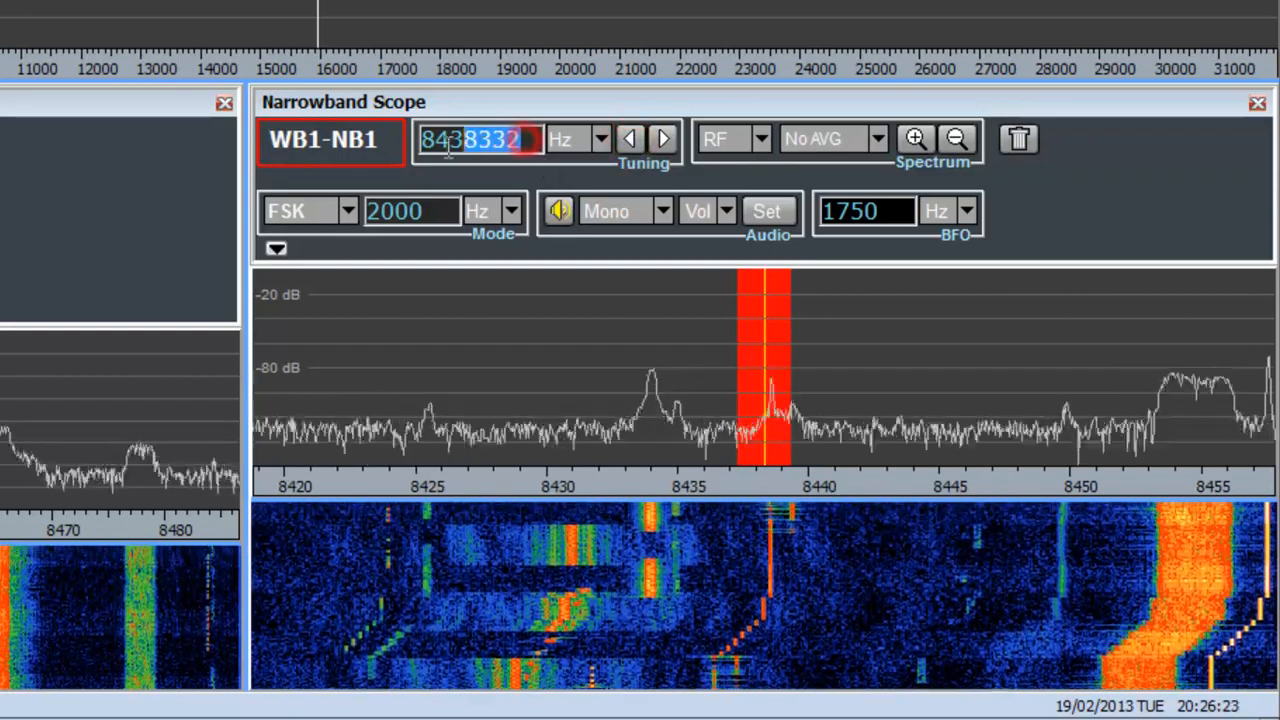
pyautogui.write('84')
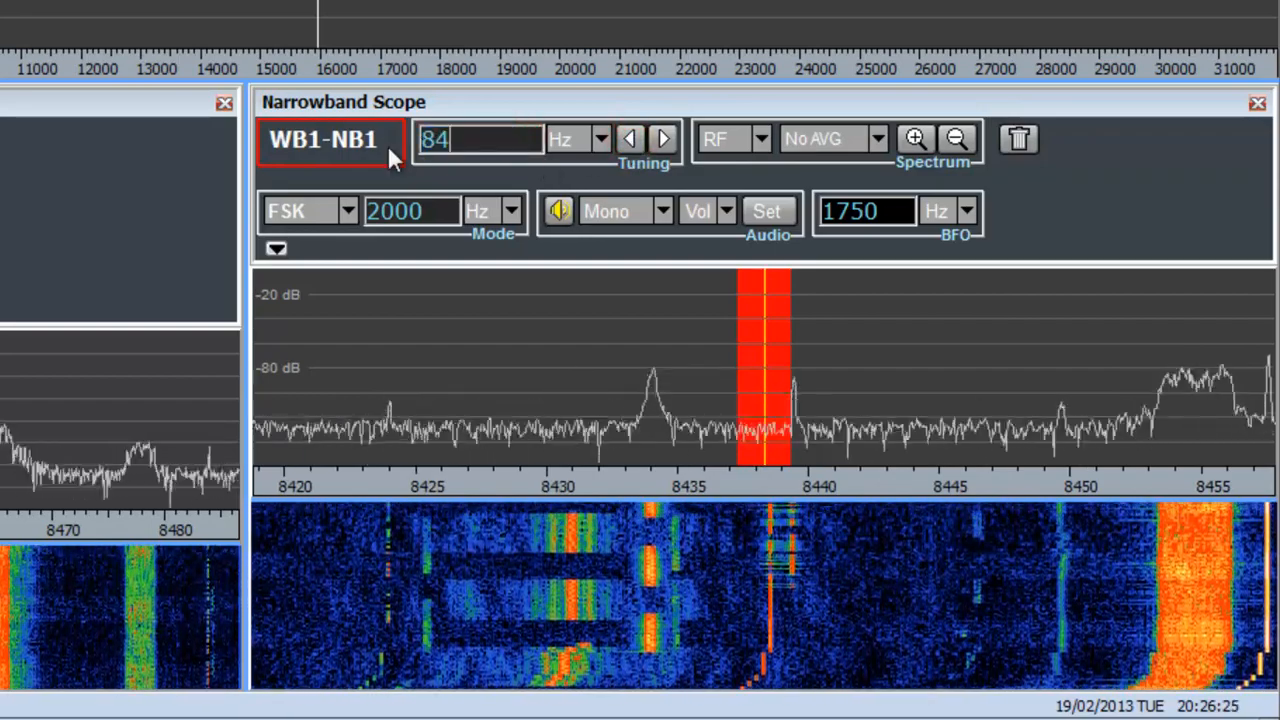
pyautogui.write('38322')
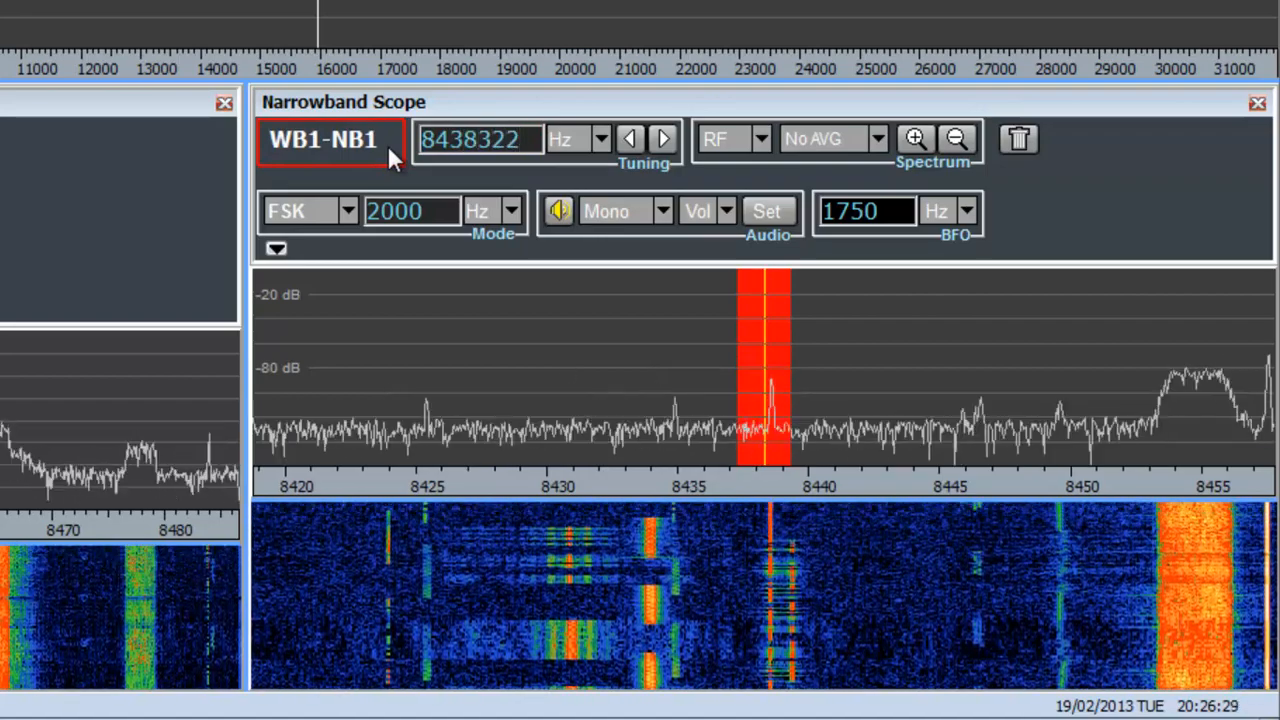
pyautogui.moveTo(777, 369); pyautogui.dragTo(820, 342)
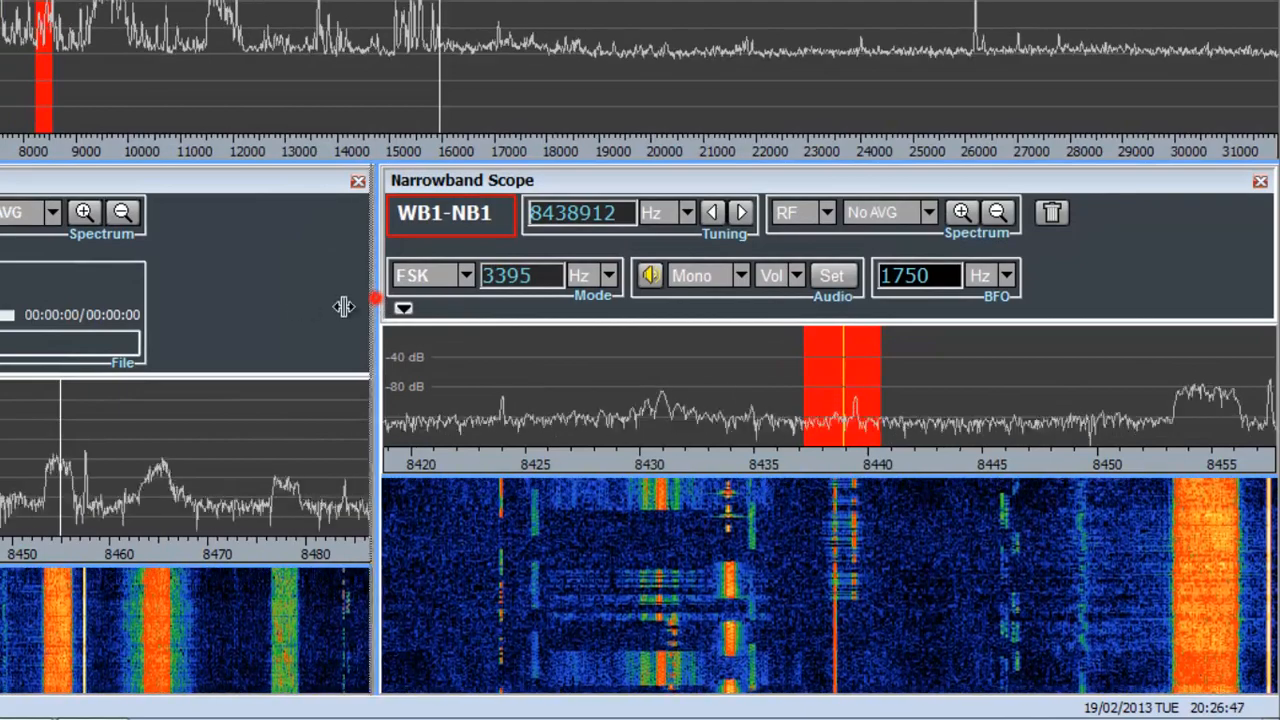
# Enlarge the Narrowband Scope pane with its additional controls shown, and review the gain control modes while keeping AGC Slow.
pyautogui.moveTo(379, 300); pyautogui.dragTo(45, 320)
pyautogui.click(62, 308)
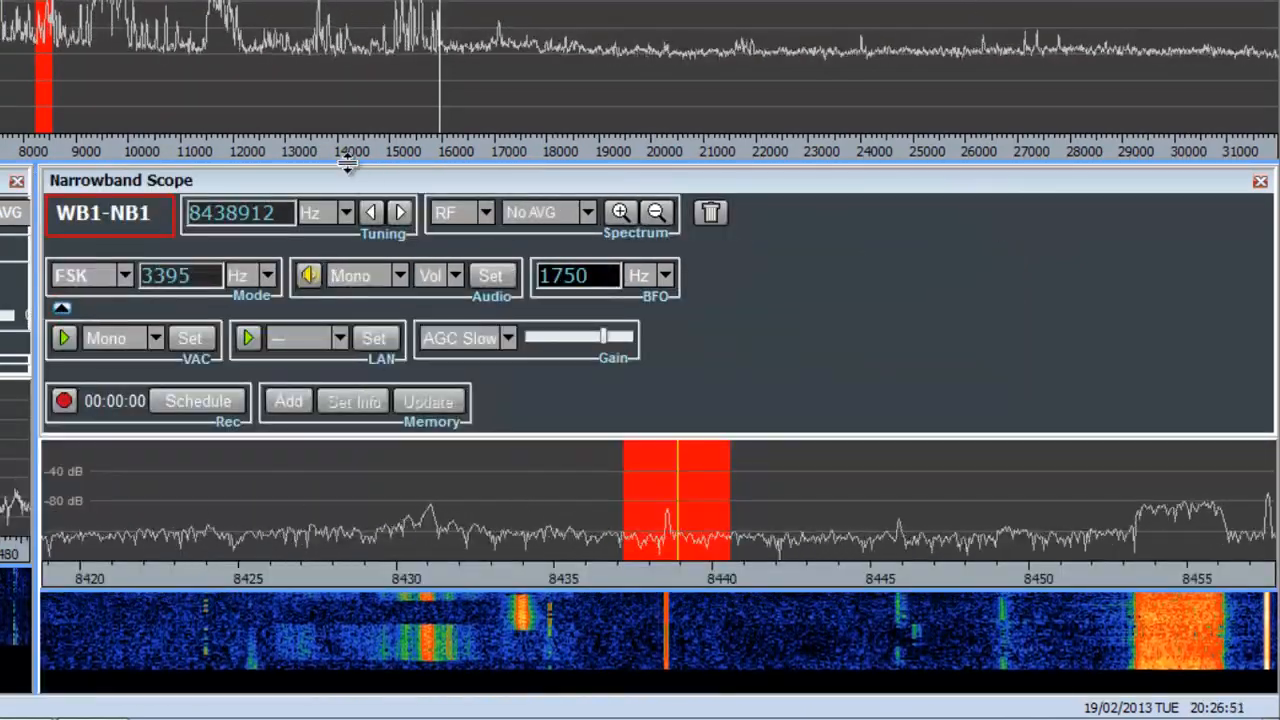
pyautogui.moveTo(348, 88); pyautogui.dragTo(348, 12)
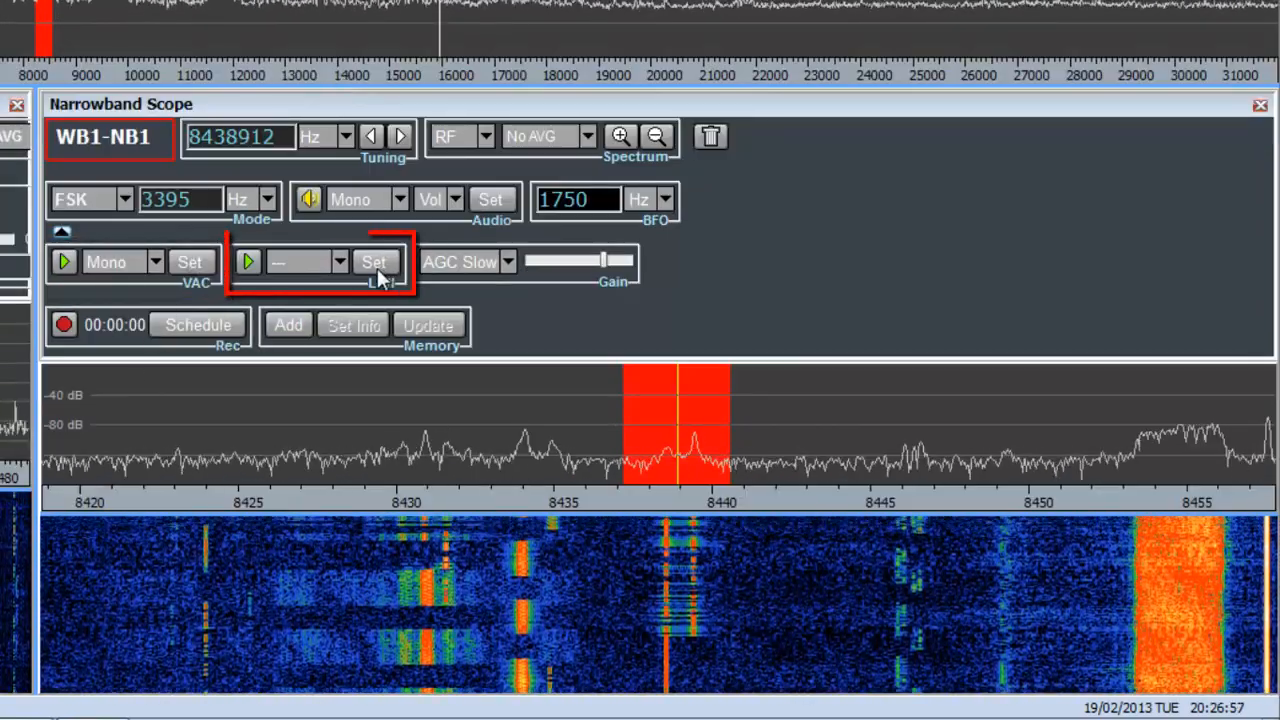
pyautogui.click(508, 262)
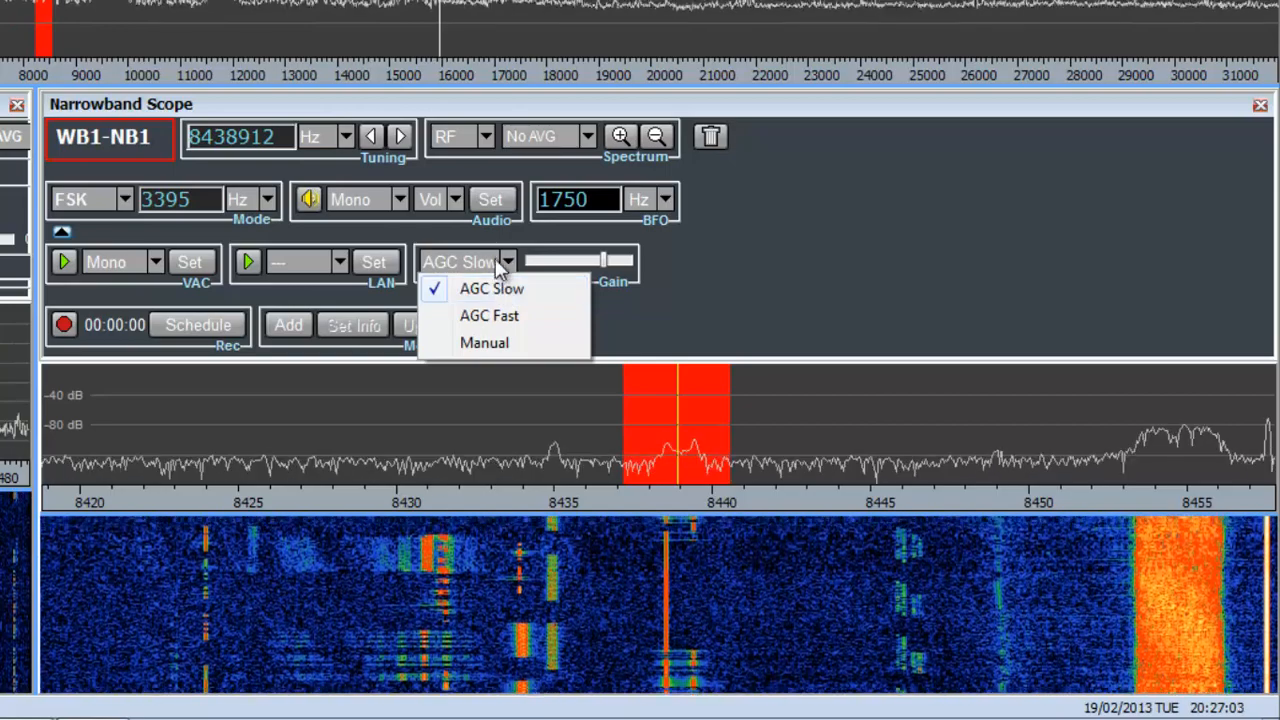
pyautogui.click(714, 262)
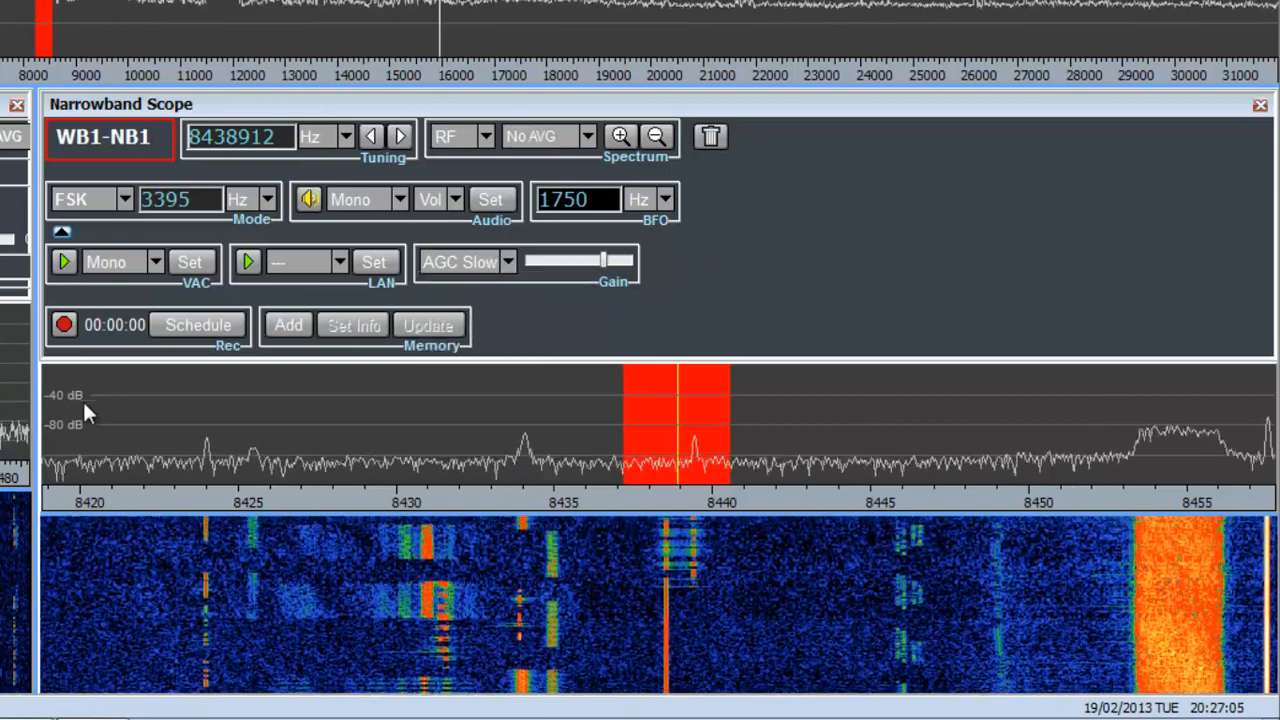
# Start recording the narrowband channel and add it to the memory.
pyautogui.click(63, 326)
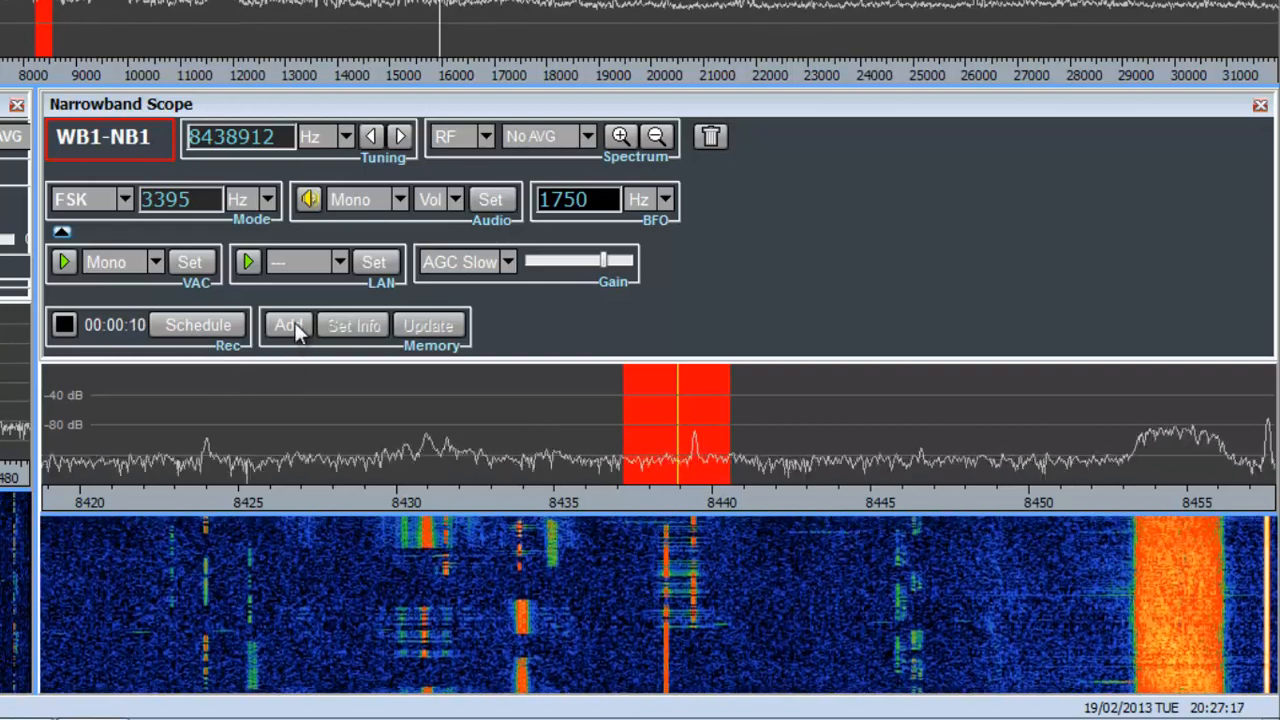
pyautogui.click(293, 326)
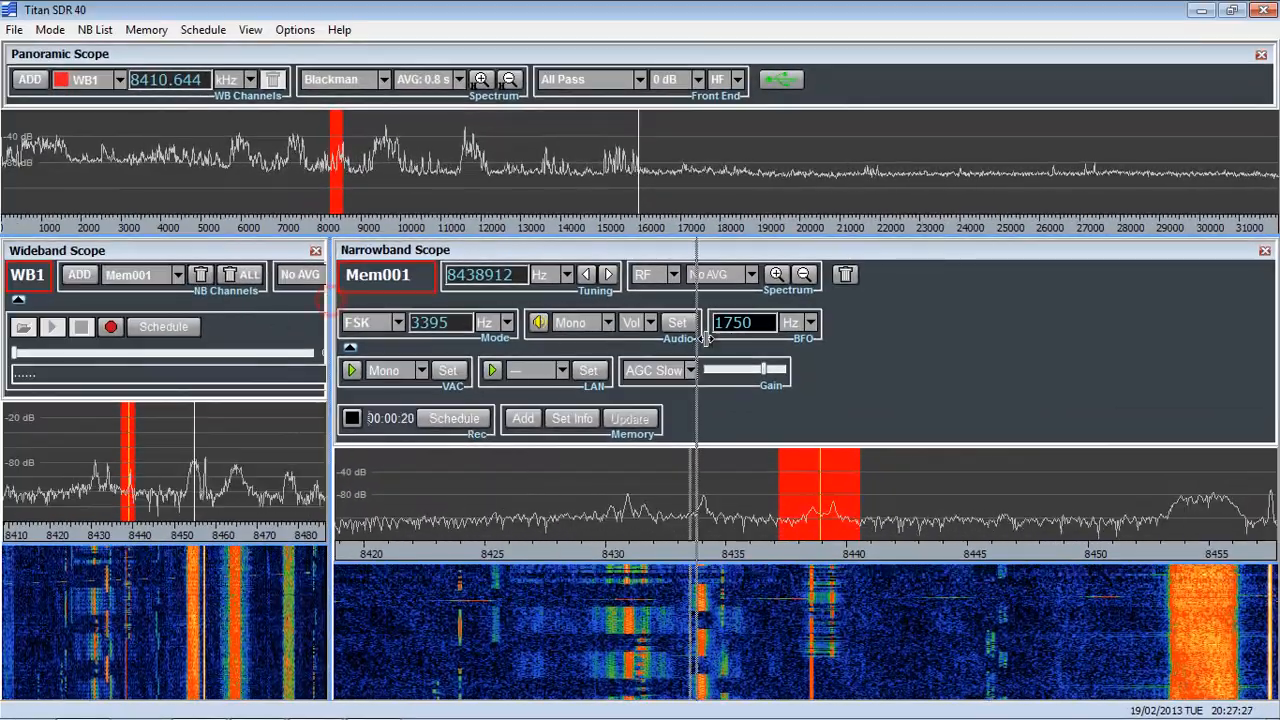
# Widen the Wideband Scope pane to about half the window and keep TitanSDR_6 as its palette.
pyautogui.moveTo(706, 339); pyautogui.dragTo(708, 339)
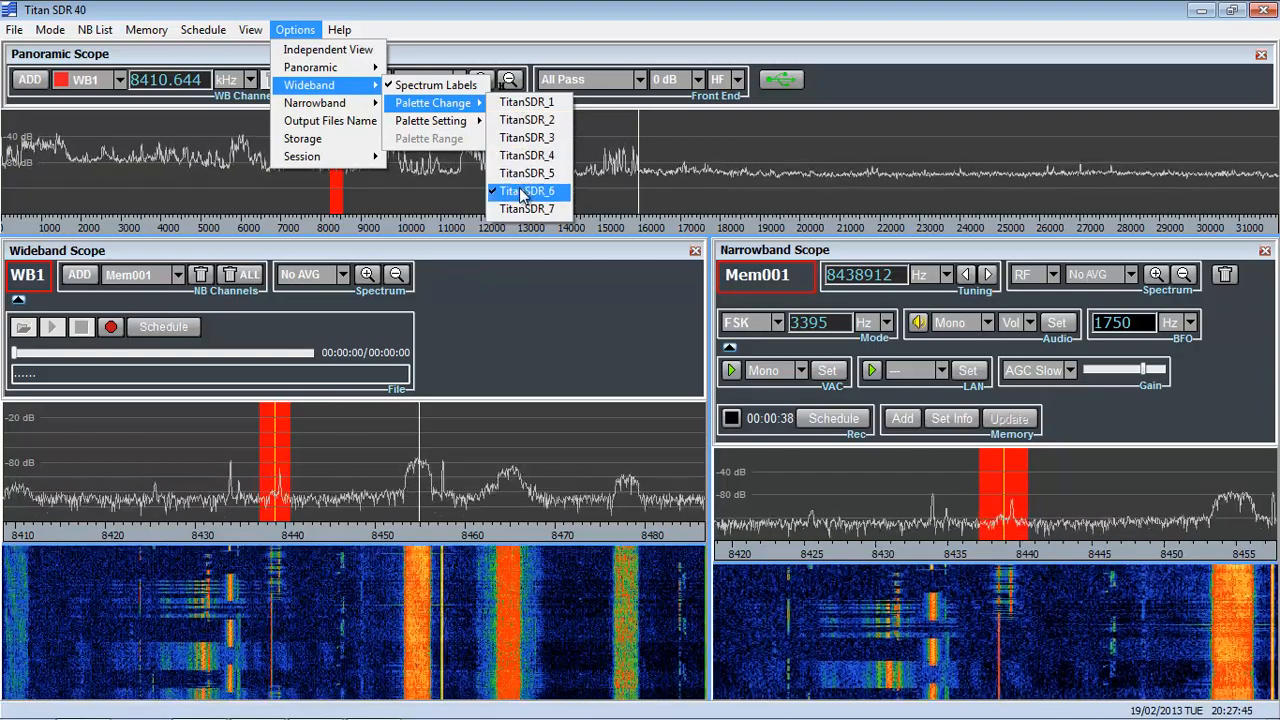
pyautogui.click(520, 190)
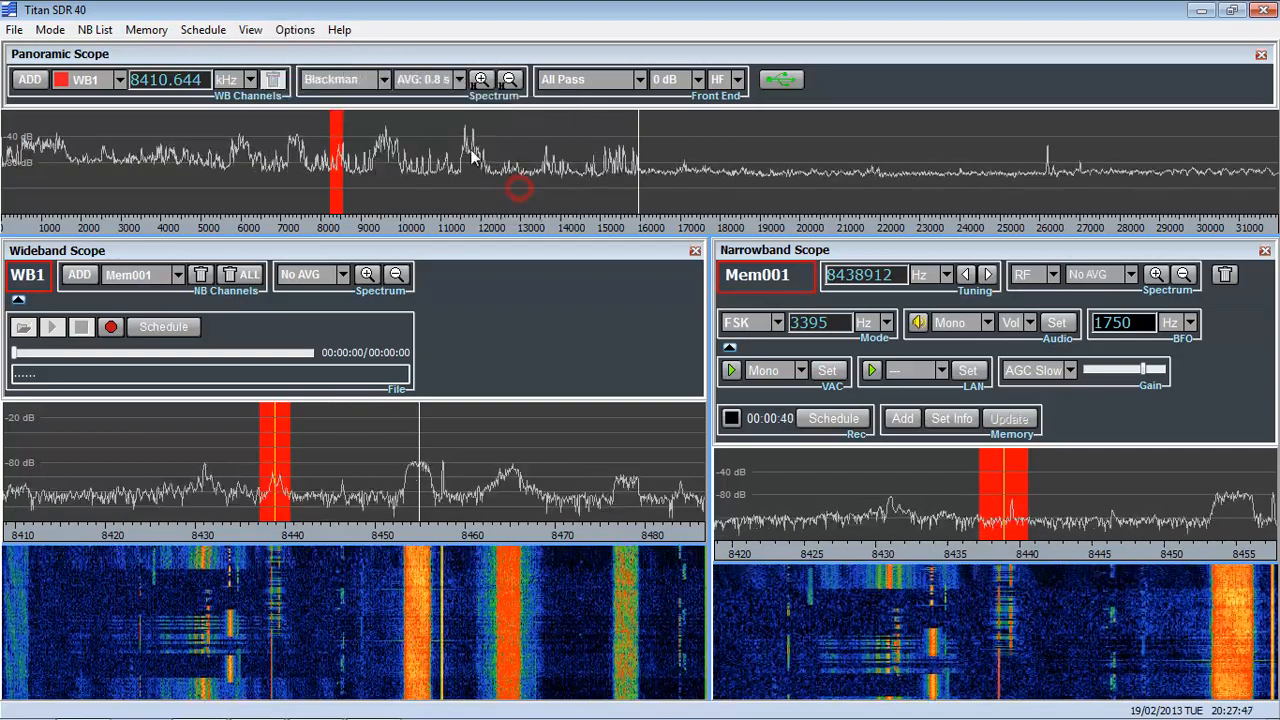
# Try a Custom palette setting for the wideband waterfall, enlarging the spectrum and adjusting the upper and lower palette range limits.
pyautogui.moveTo(369, 90)
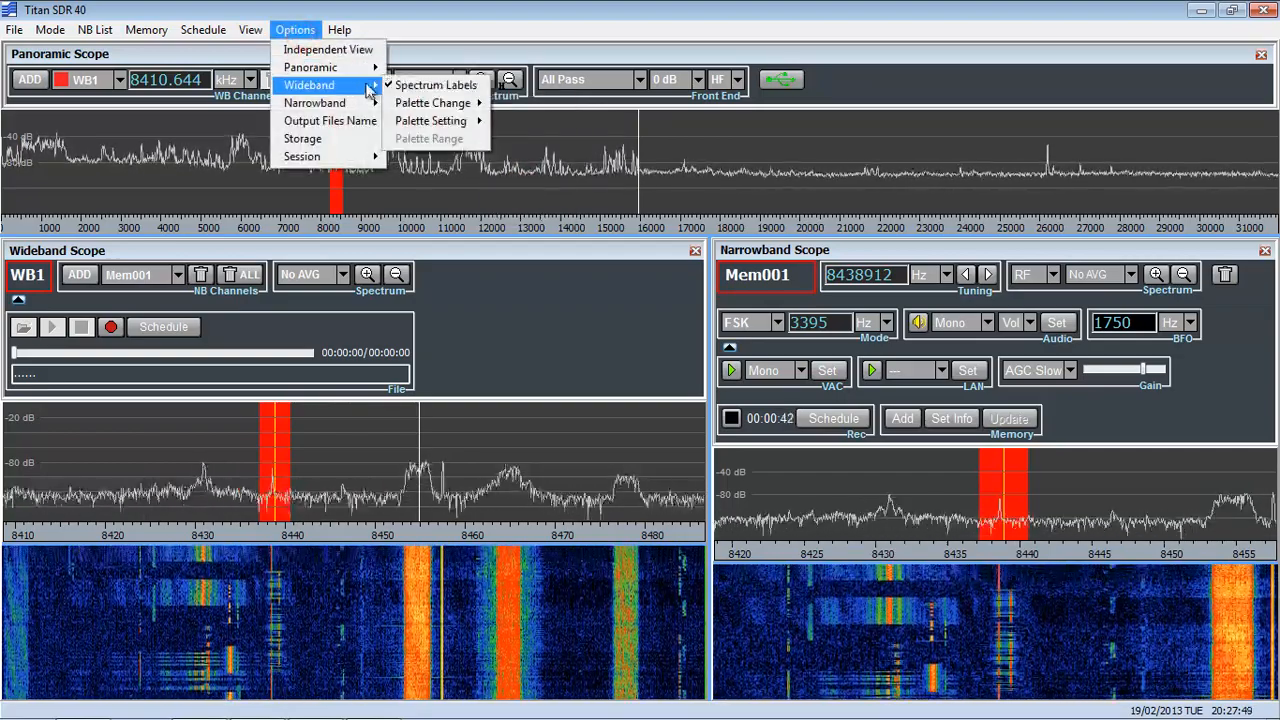
pyautogui.moveTo(430, 109)
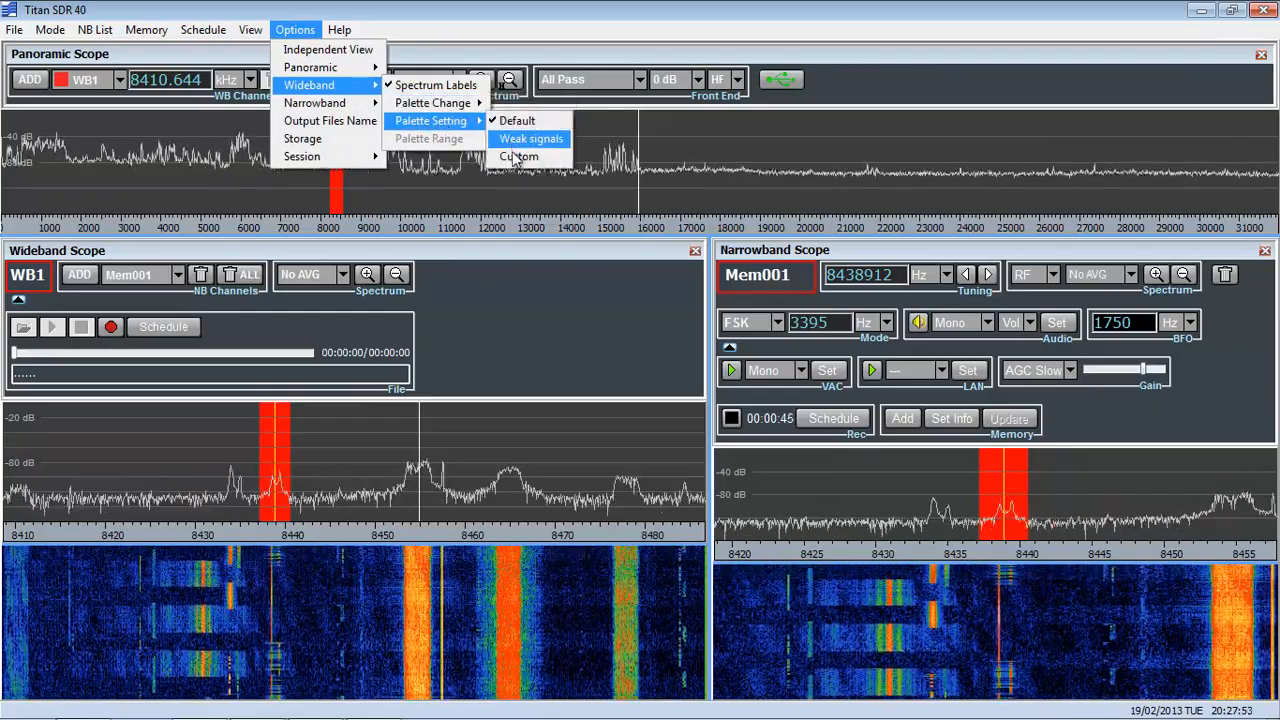
pyautogui.click(513, 158)
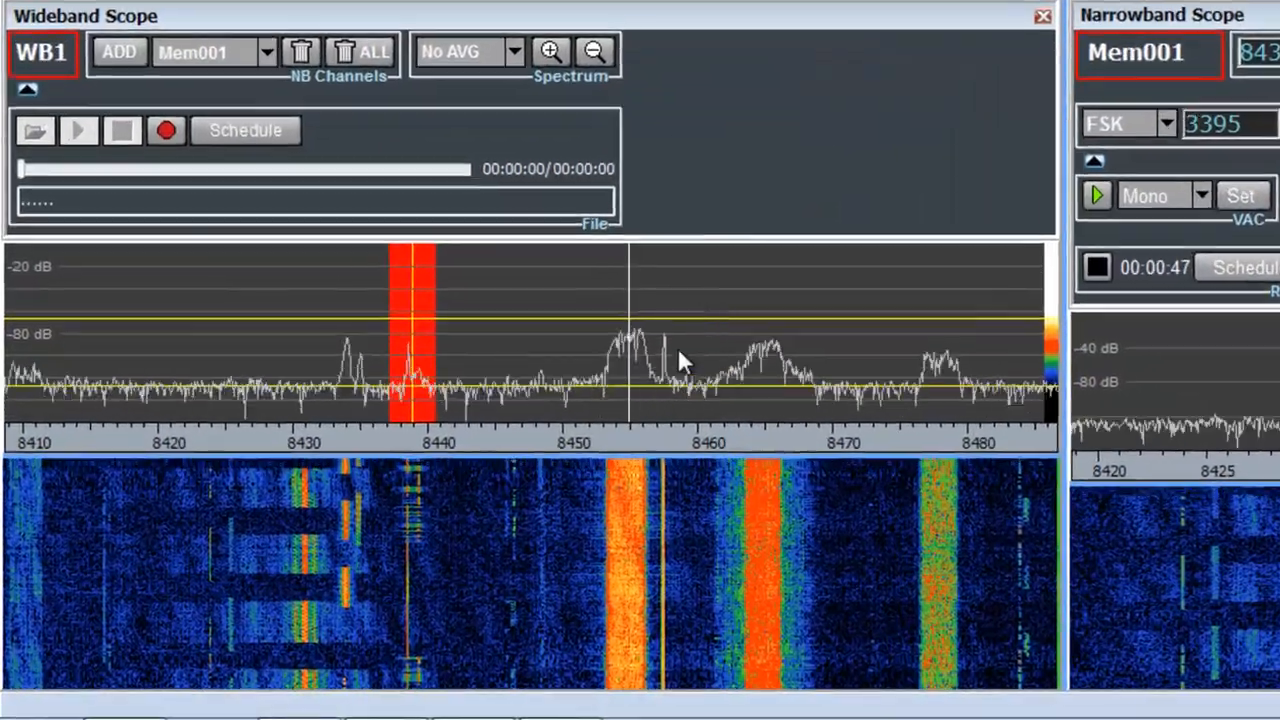
pyautogui.moveTo(474, 452); pyautogui.dragTo(491, 520)
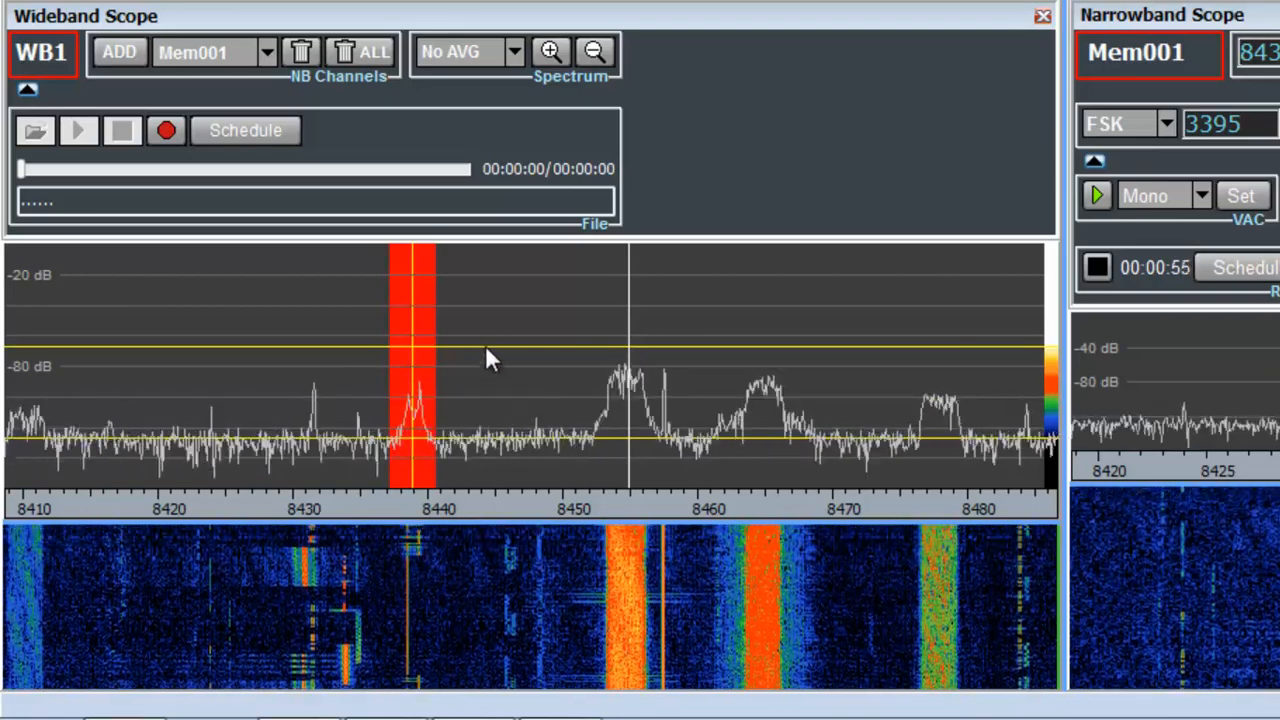
pyautogui.moveTo(484, 344); pyautogui.dragTo(483, 297)
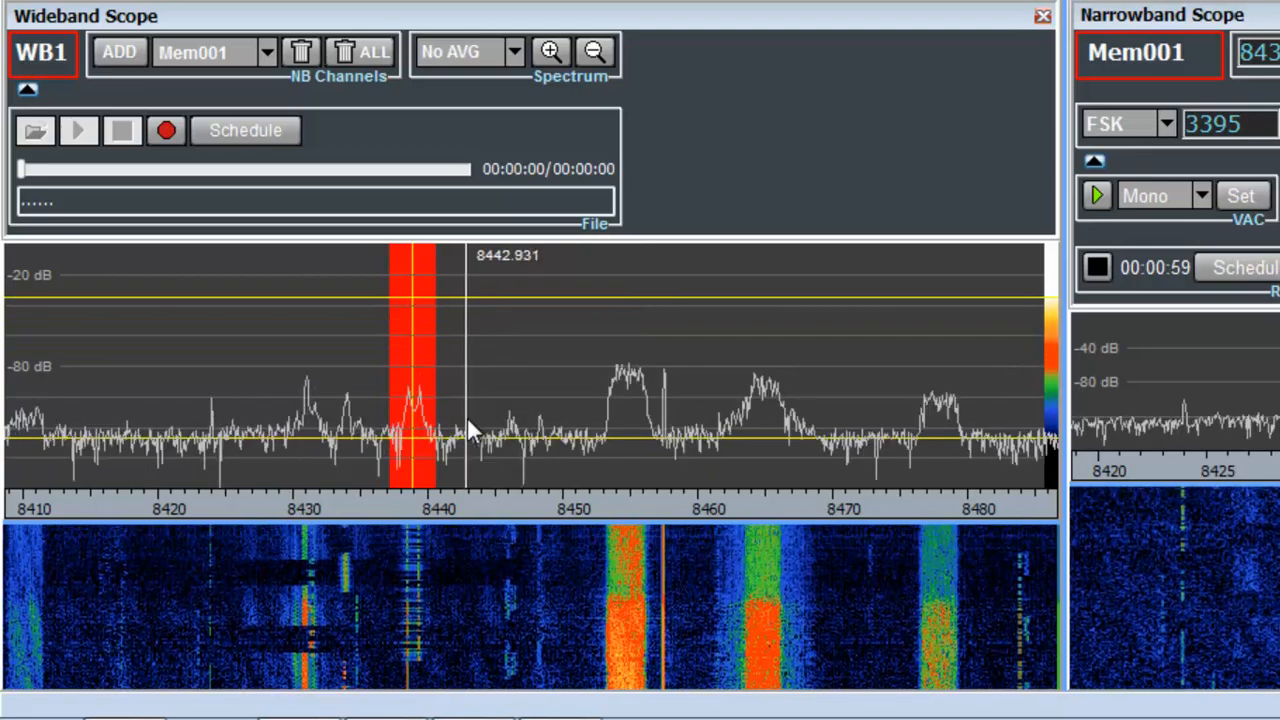
pyautogui.moveTo(500, 434); pyautogui.dragTo(506, 410)
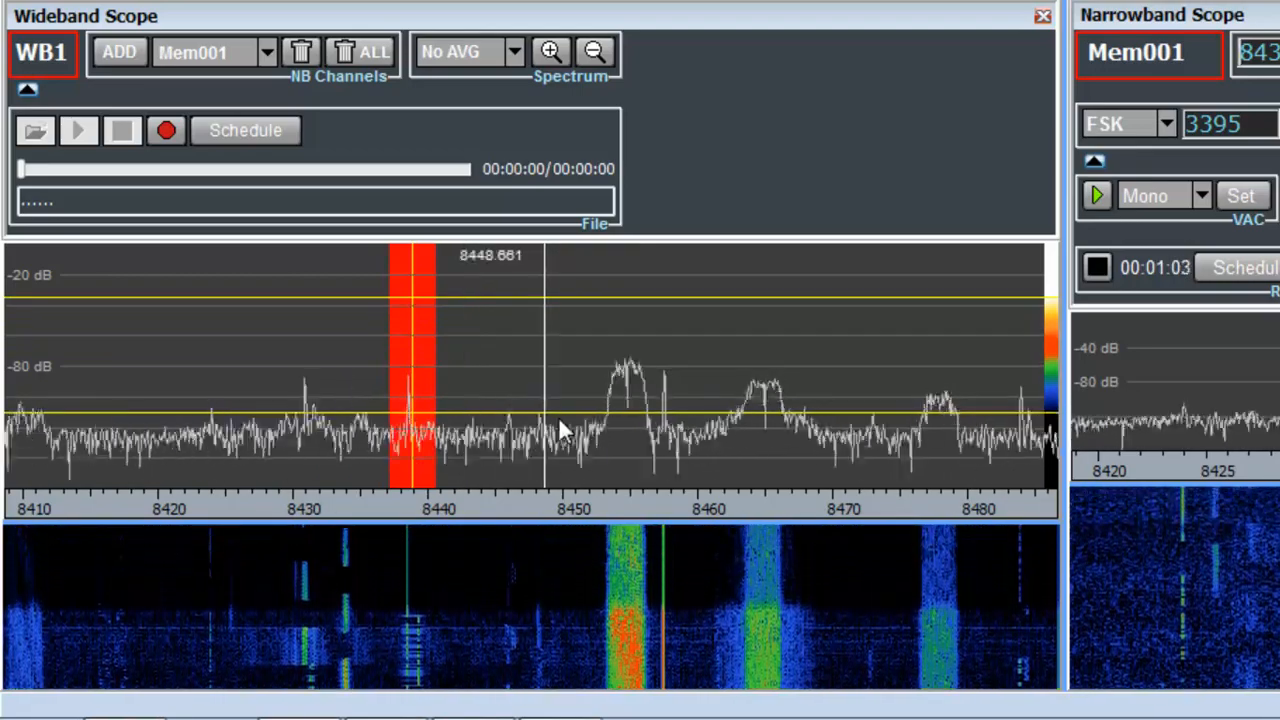
pyautogui.moveTo(583, 411); pyautogui.dragTo(584, 429)
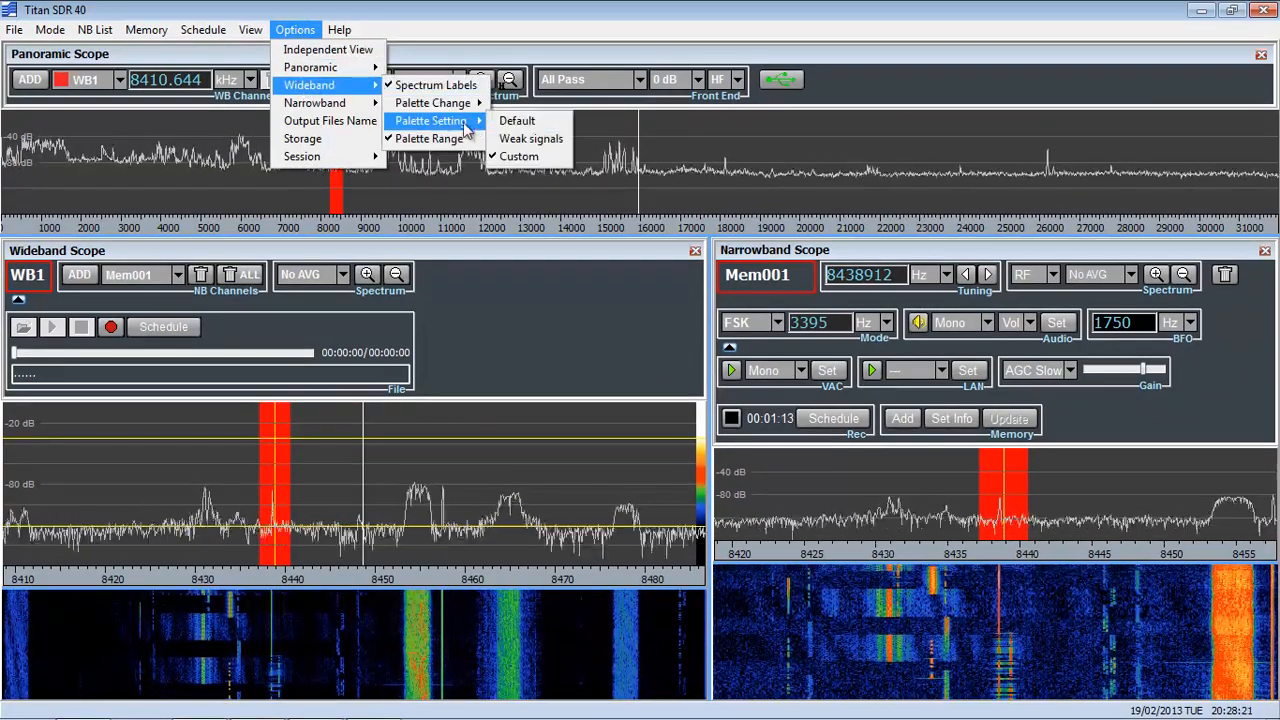
# Set the wideband palette setting to Weak signals and reduce the spectrum's height to give the waterfall more room.
pyautogui.click(518, 144)
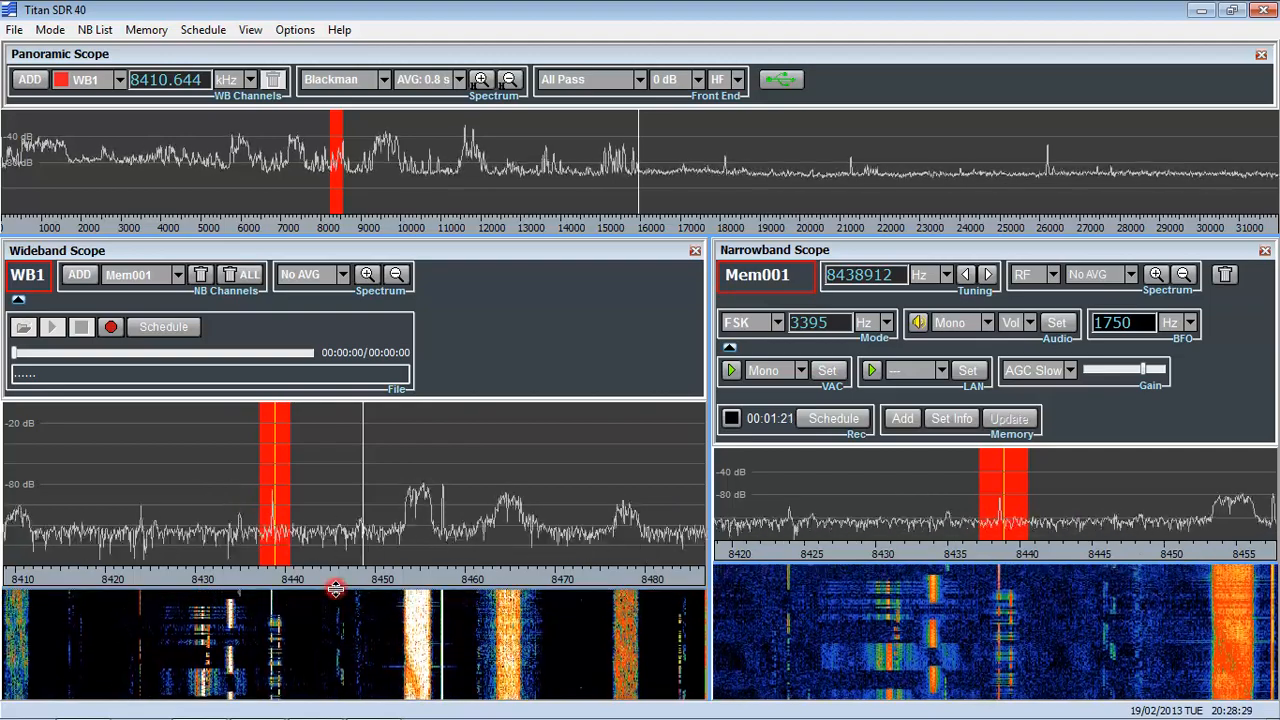
pyautogui.moveTo(336, 555); pyautogui.dragTo(335, 537)
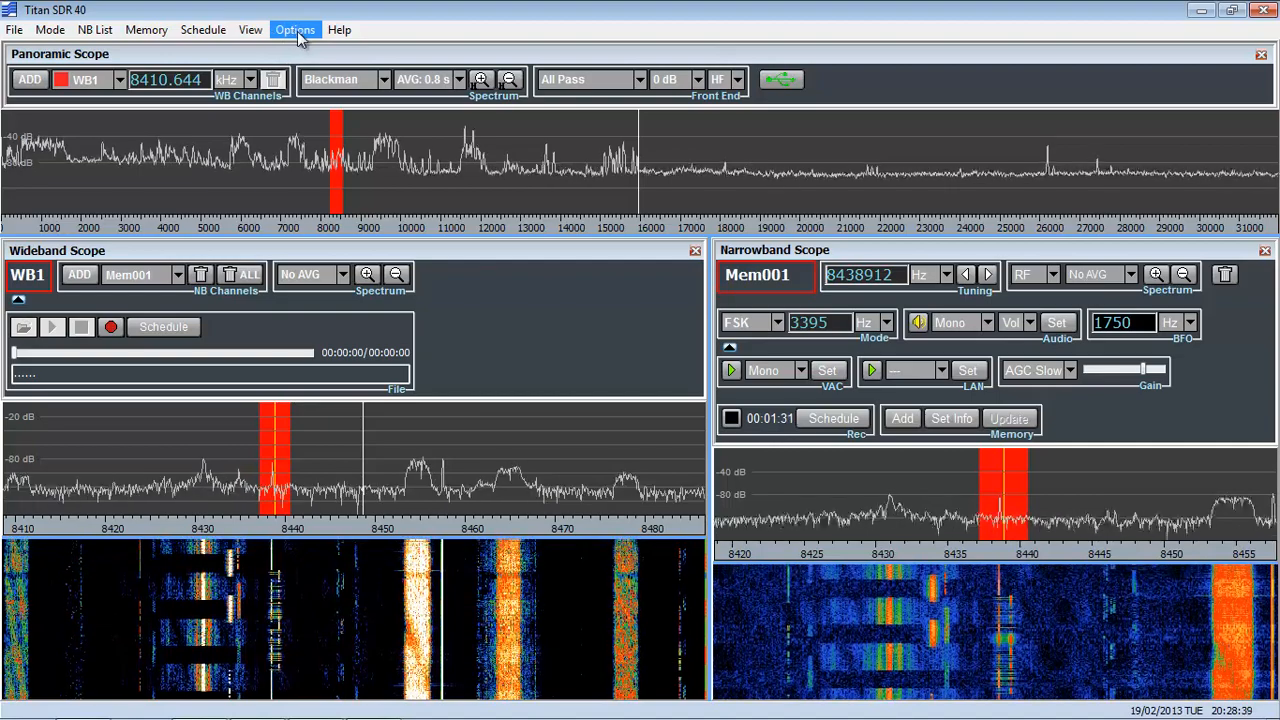
pyautogui.click(296, 31)
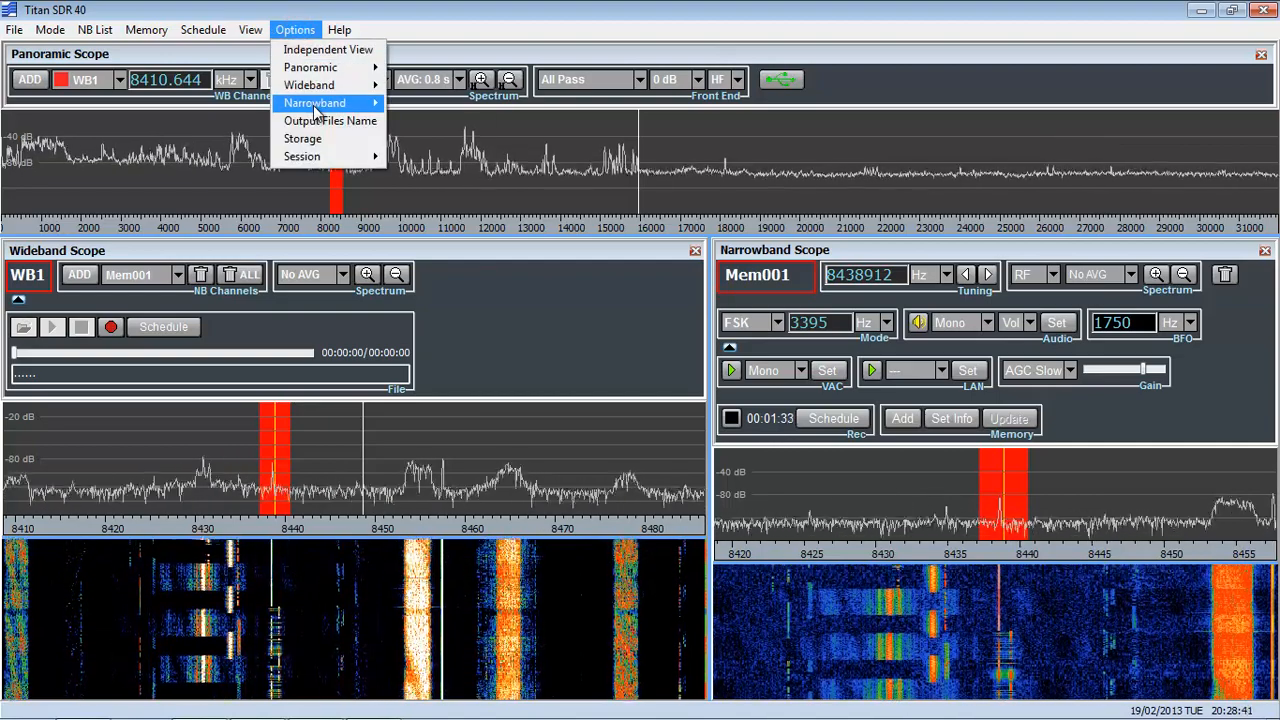
pyautogui.moveTo(330, 103)
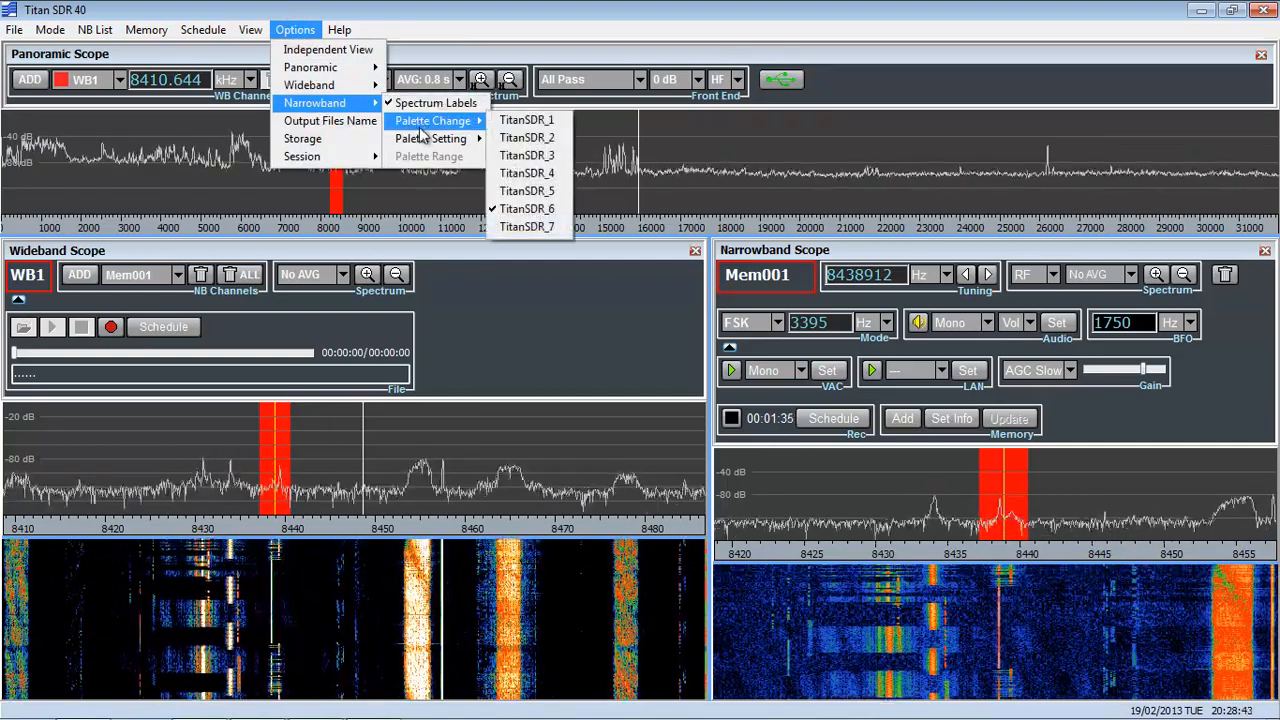
pyautogui.moveTo(421, 139)
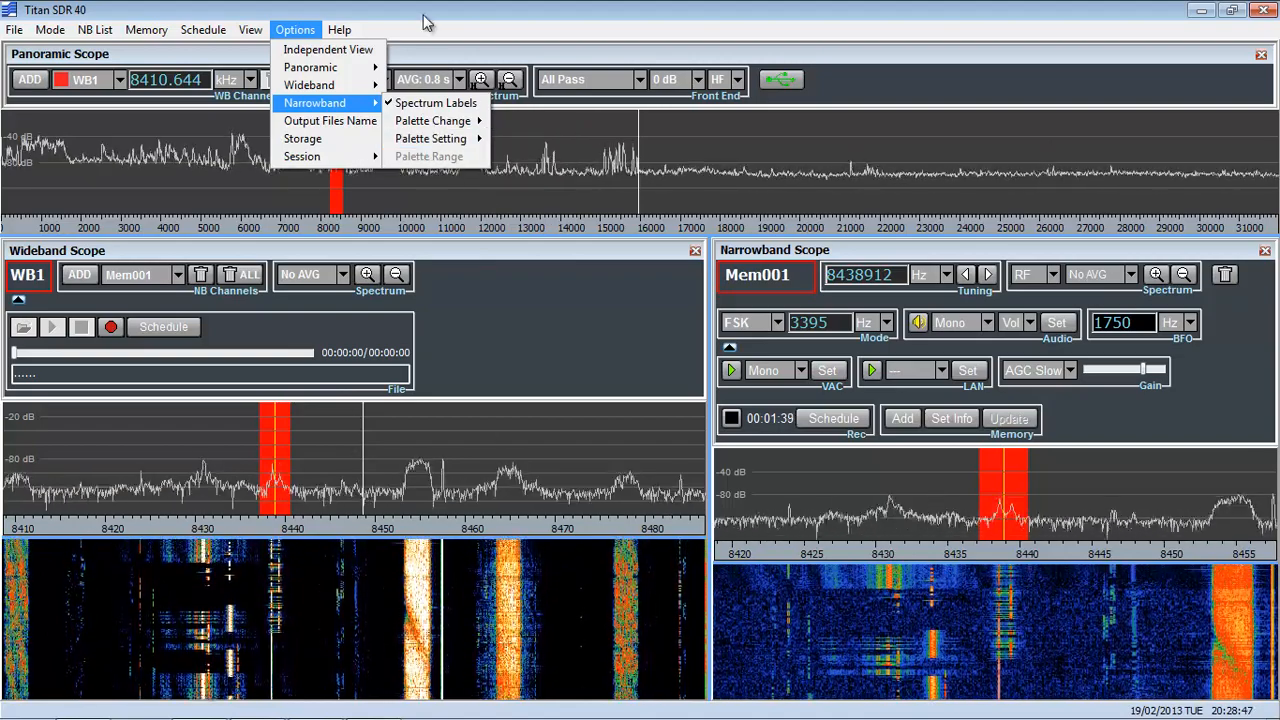
pyautogui.click(423, 14)
# Add three narrowband channels to WB1 on the signals at 8454390, 8478140 and 8410536 Hz.
pyautogui.click(79, 275)
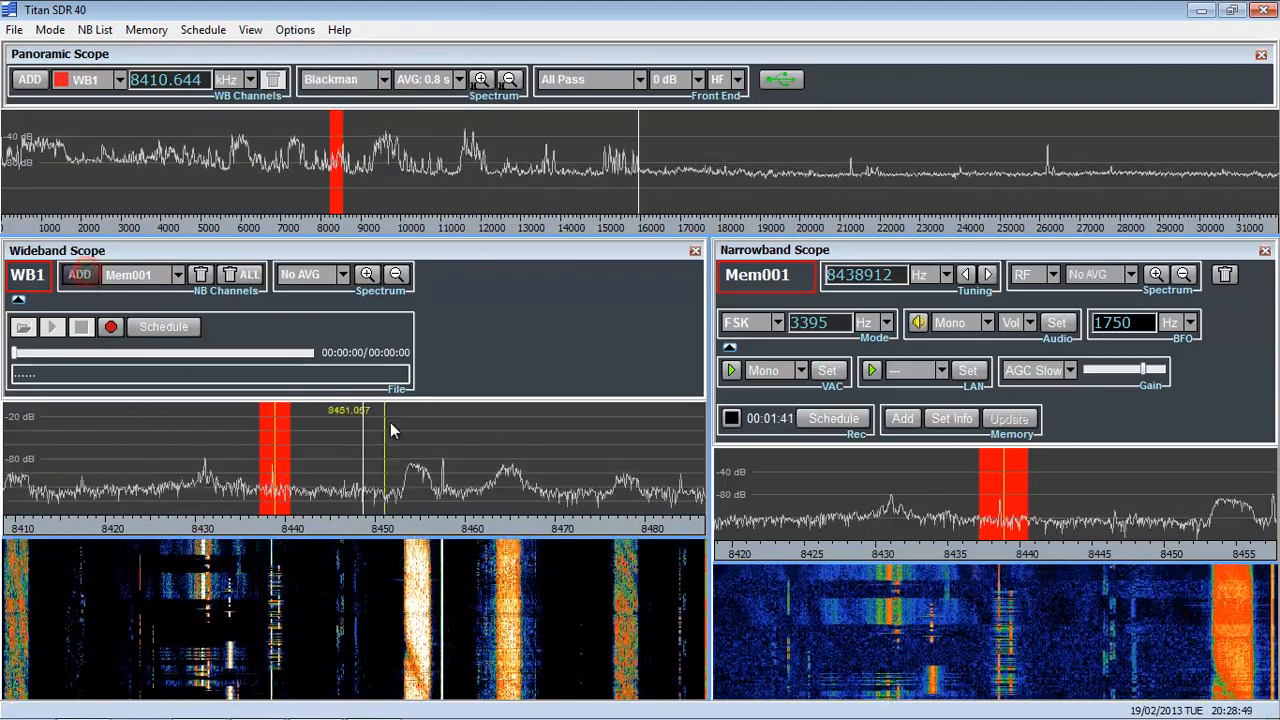
pyautogui.click(418, 424)
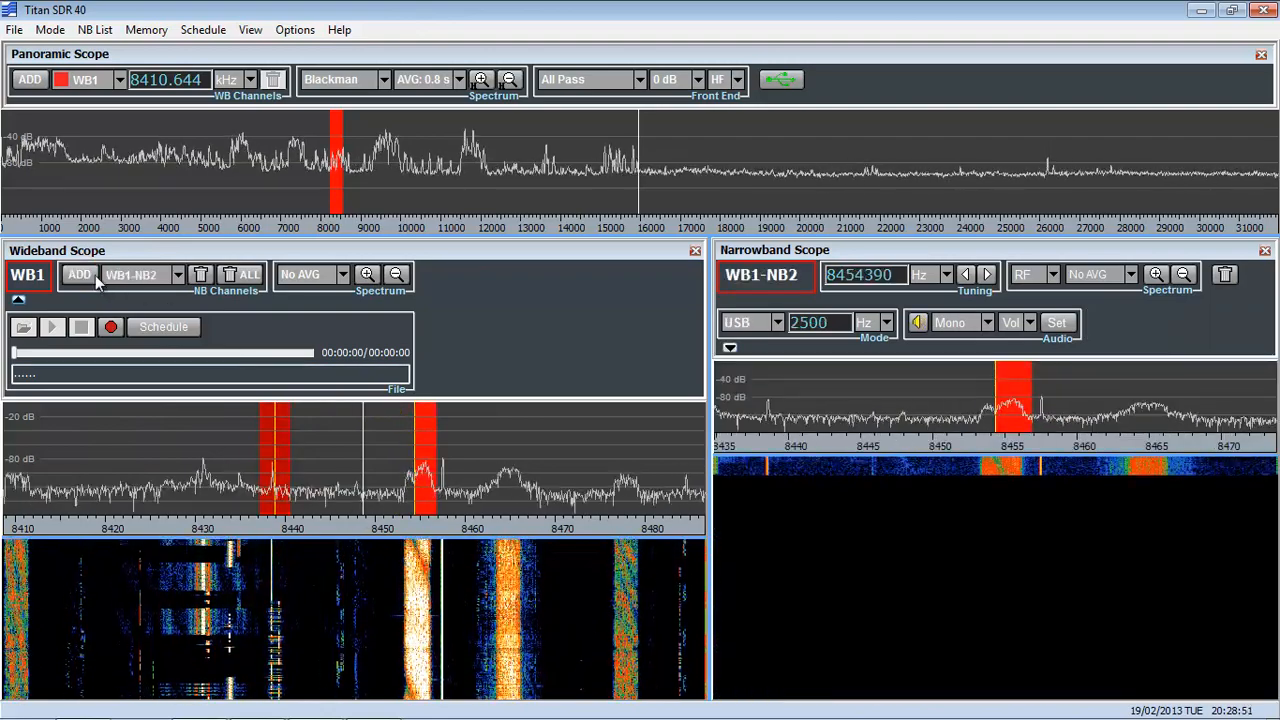
pyautogui.click(628, 424)
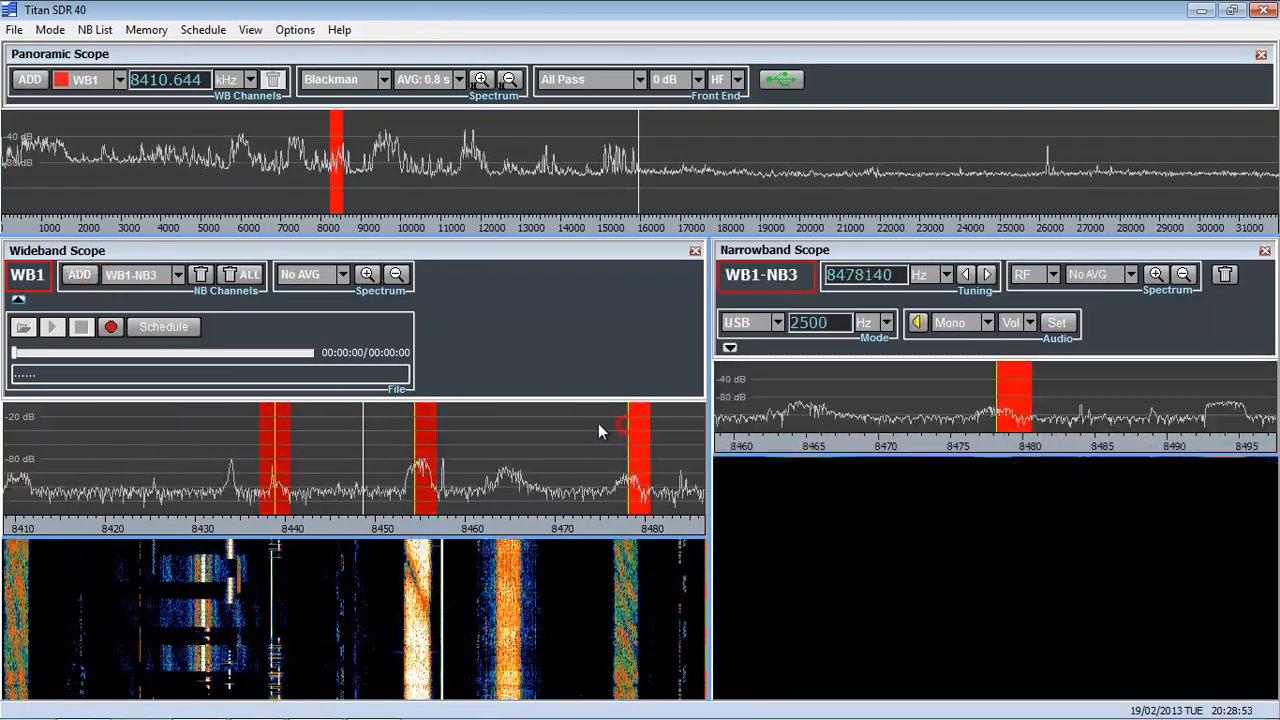
pyautogui.click(79, 275)
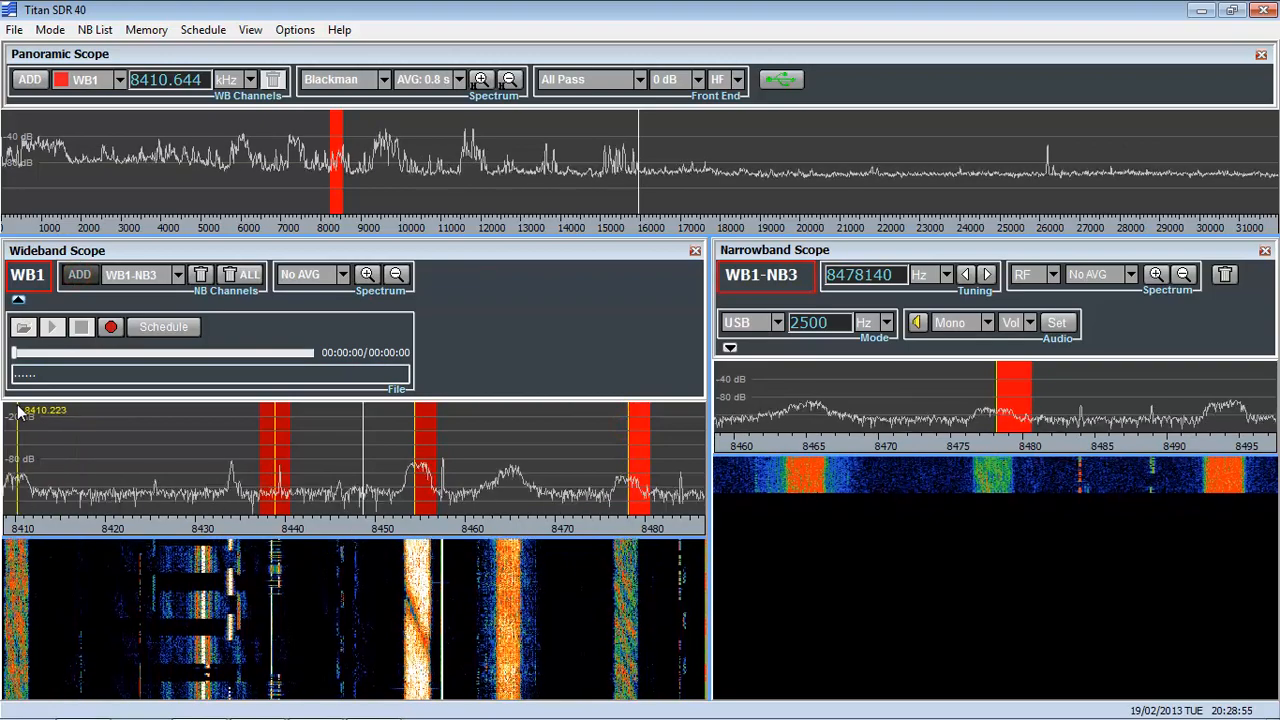
pyautogui.click(27, 450)
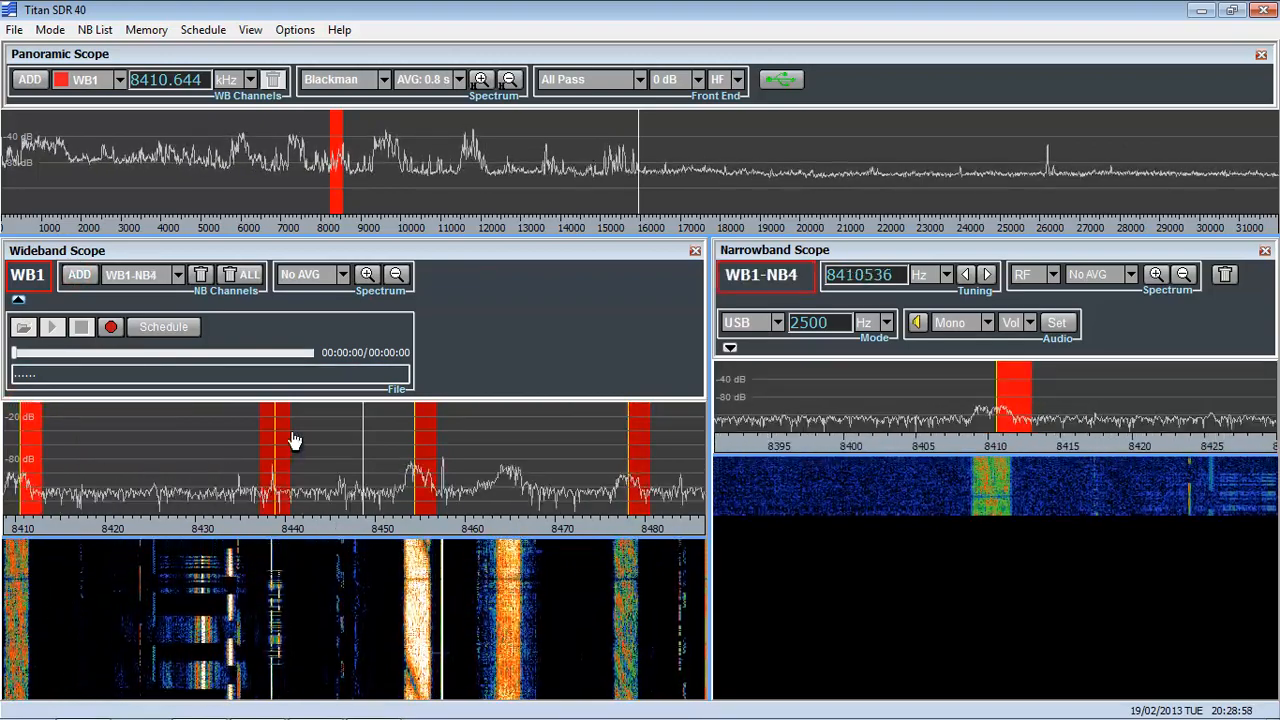
# Make WB1-NB1 the active channel from the narrowband channels list, and move the list clear of the Narrowband Scope.
pyautogui.click(97, 30)
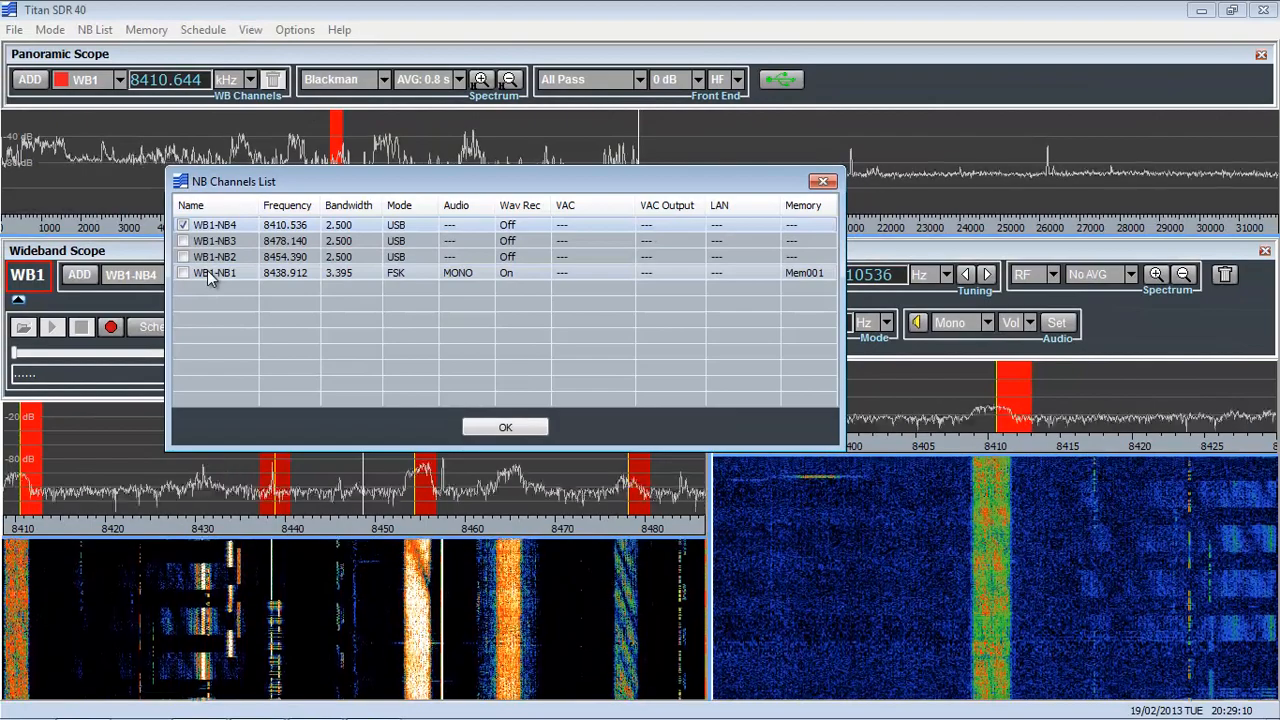
pyautogui.click(207, 272)
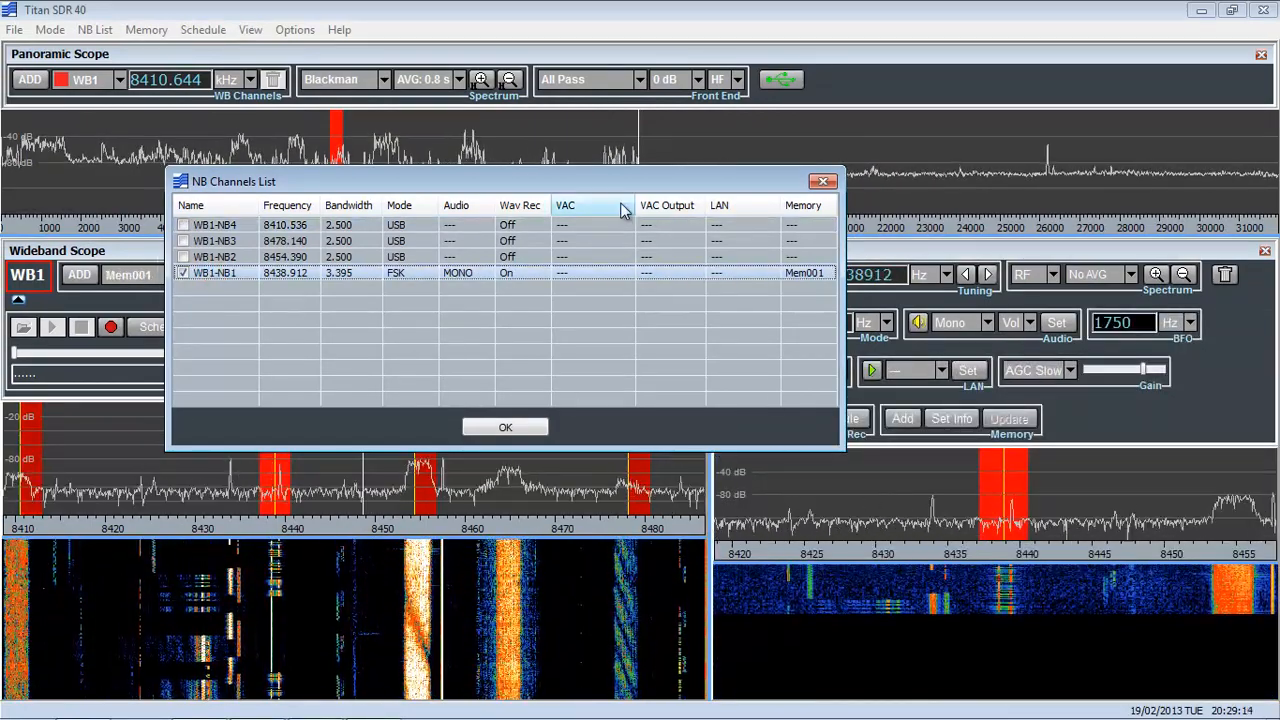
pyautogui.moveTo(610, 181); pyautogui.dragTo(432, 86)
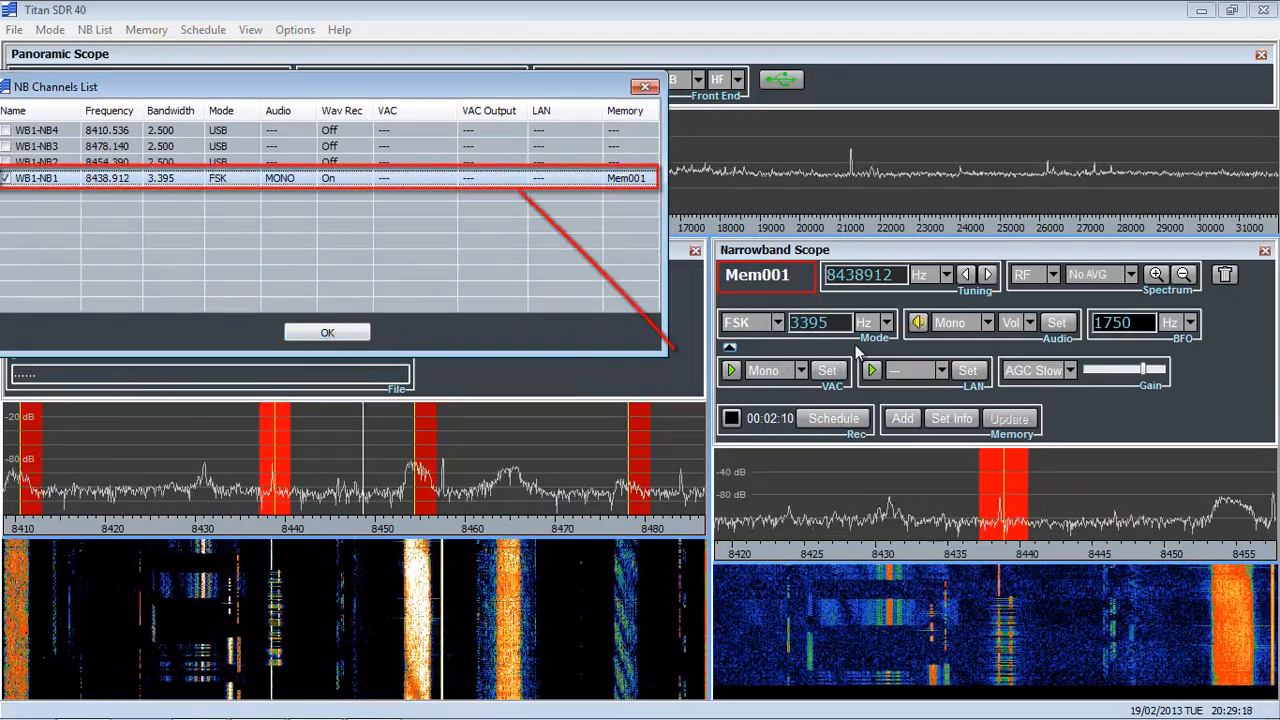
# Turn off the audio of channel WB1-NB1, check its entry in the channels list, and close the list.
pyautogui.click(918, 323)
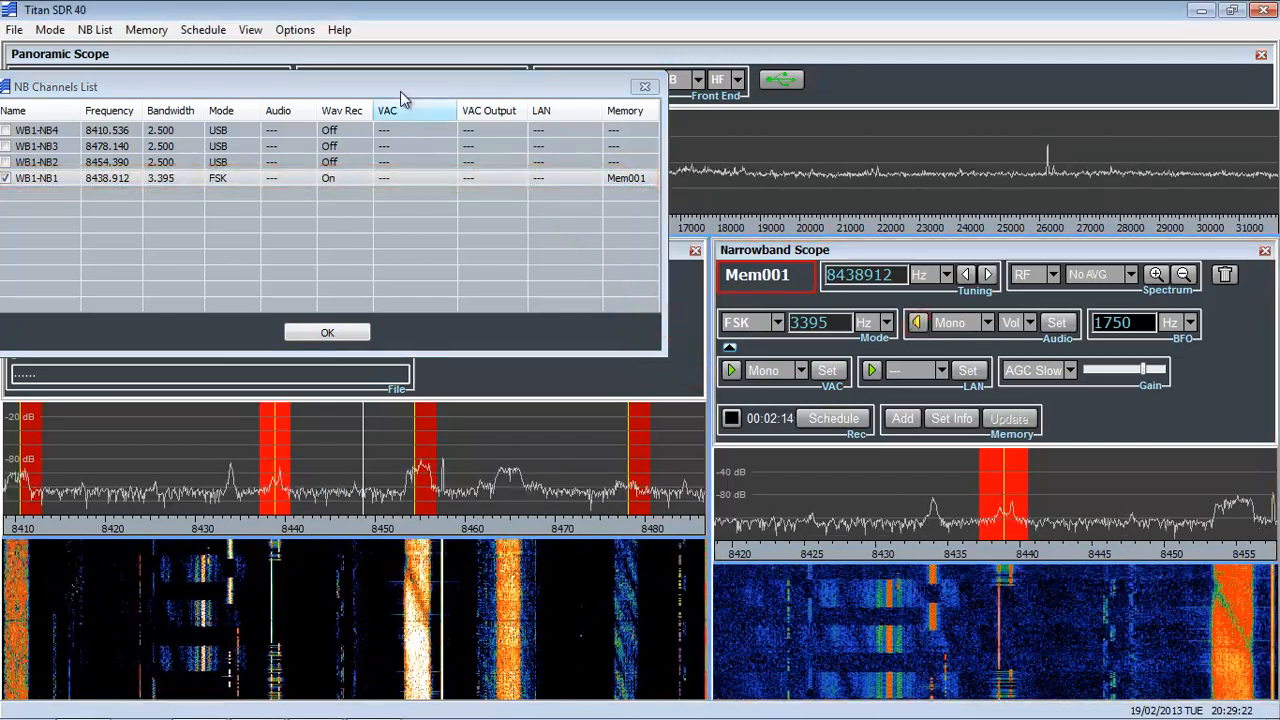
pyautogui.moveTo(372, 97); pyautogui.dragTo(476, 112)
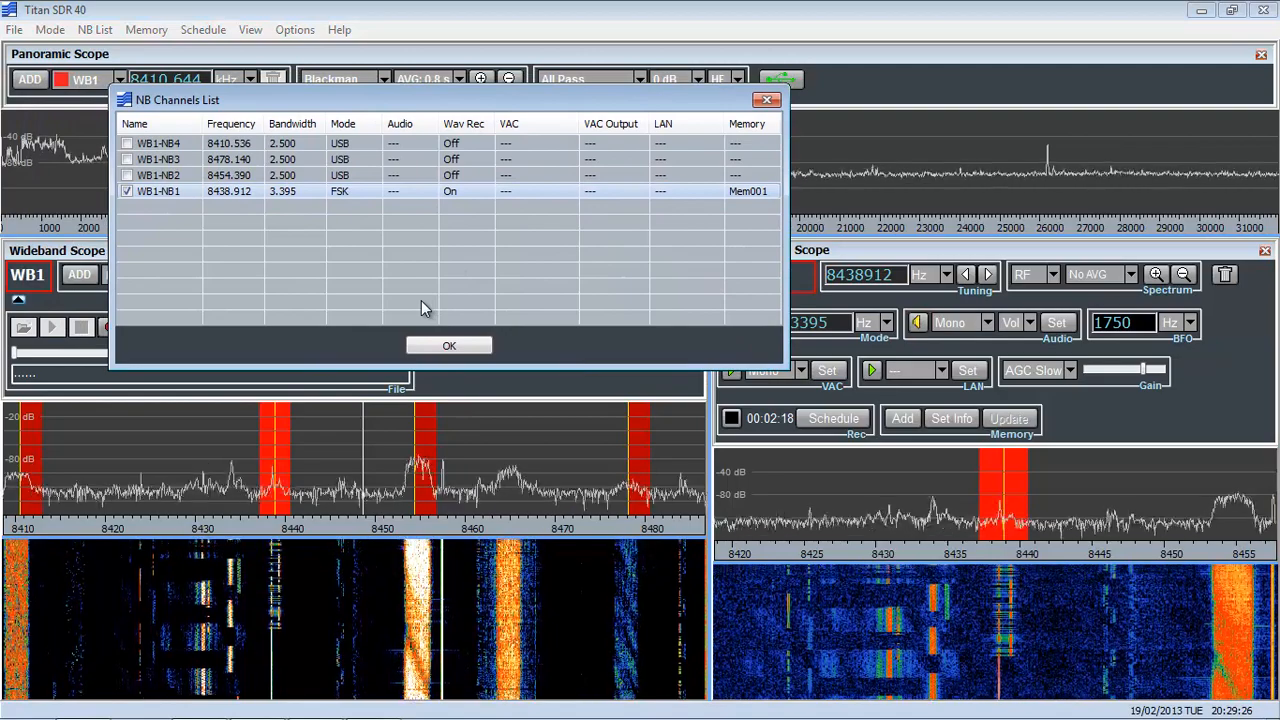
pyautogui.click(449, 346)
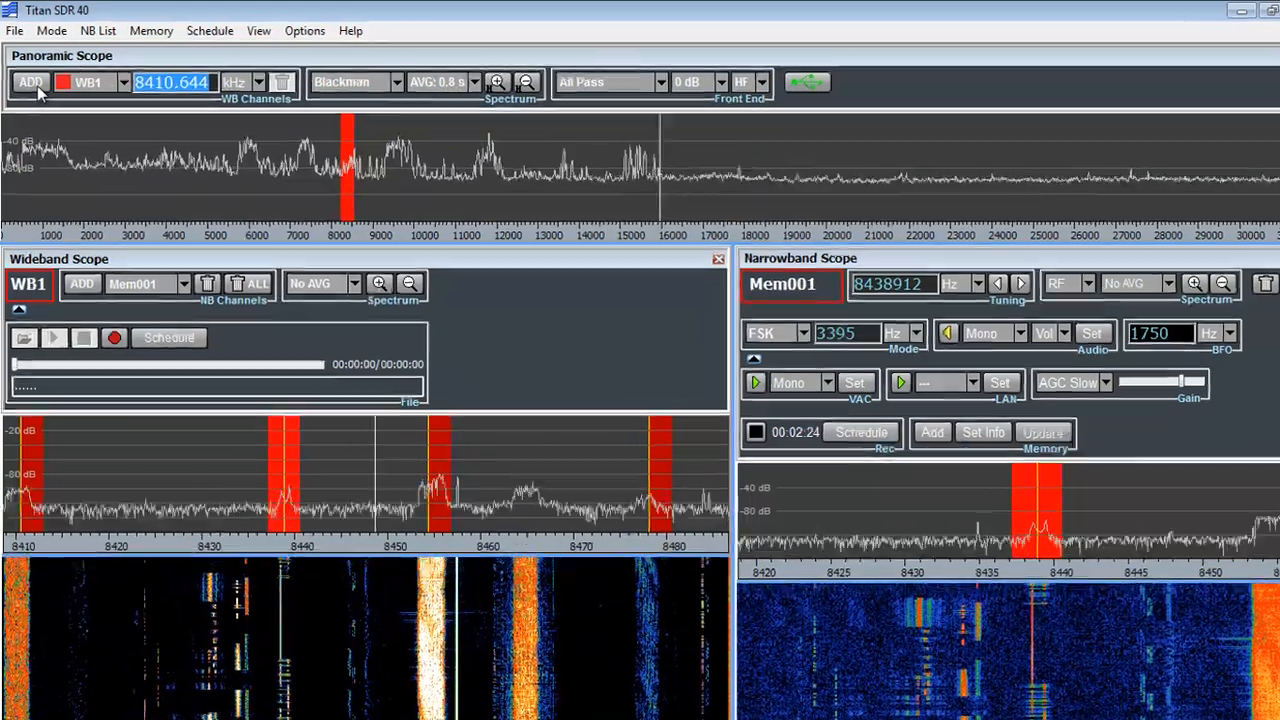
# Add a second wideband channel 312.500 kHz wide and place it at 974.121 kHz on the panoramic spectrum.
pyautogui.click(29, 79)
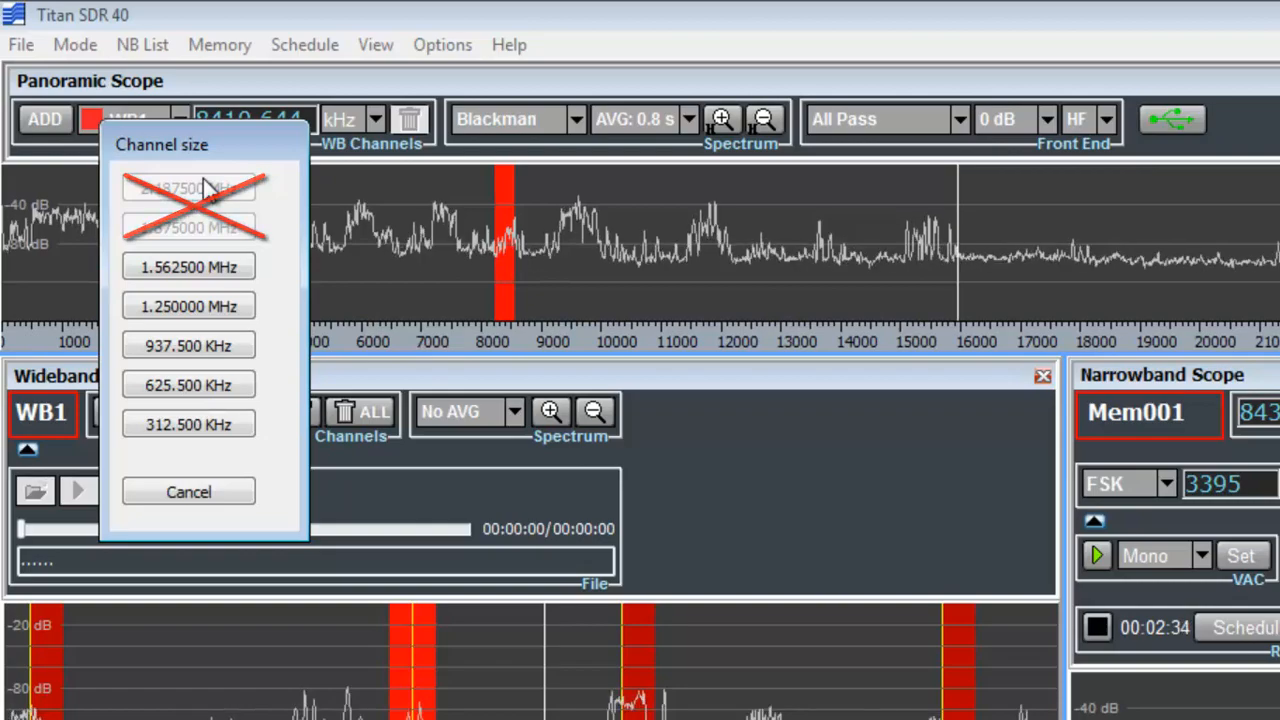
pyautogui.click(199, 424)
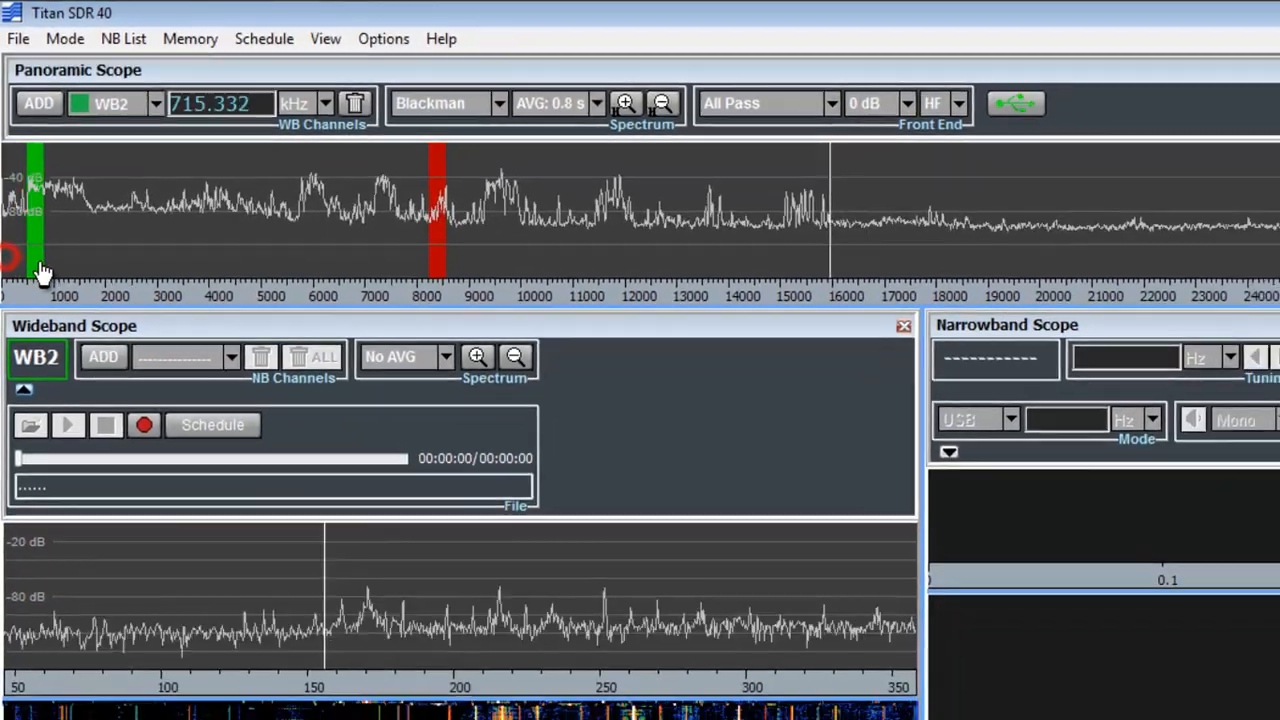
pyautogui.moveTo(40, 265); pyautogui.dragTo(51, 268)
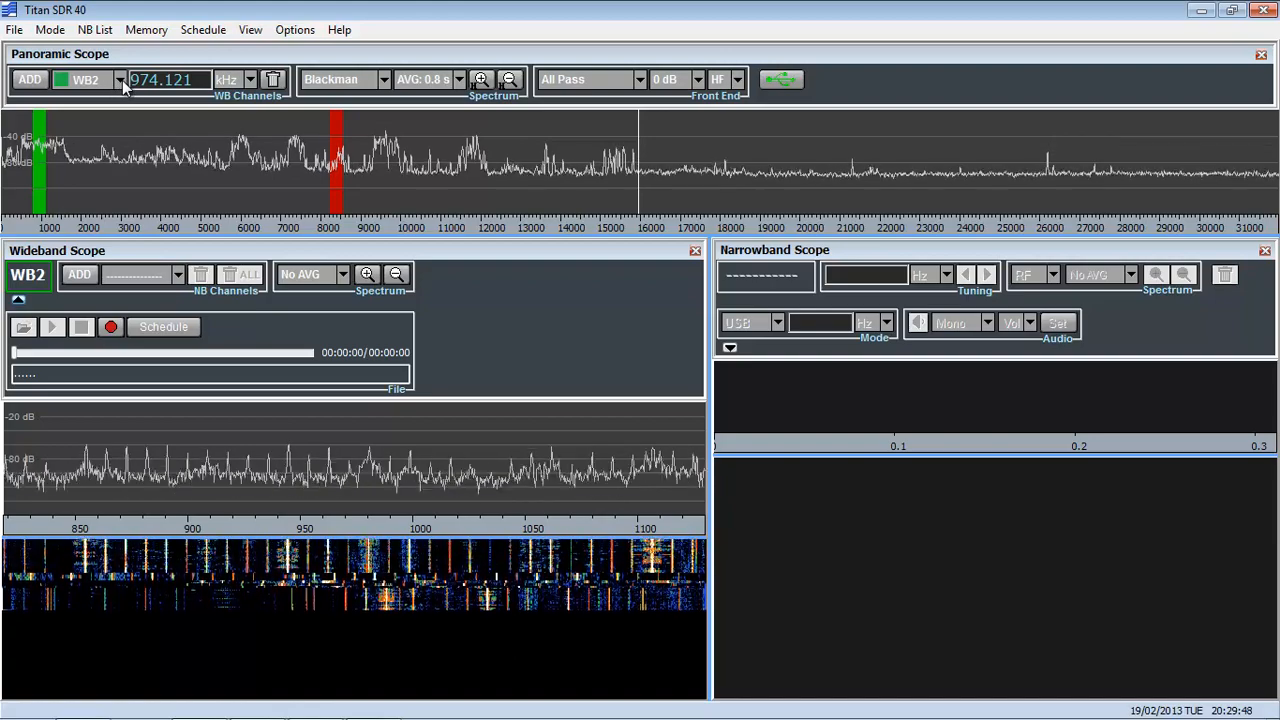
# Switch the active wideband channel to WB1 and back to WB2 to compare their scopes.
pyautogui.click(119, 80)
pyautogui.click(121, 97)
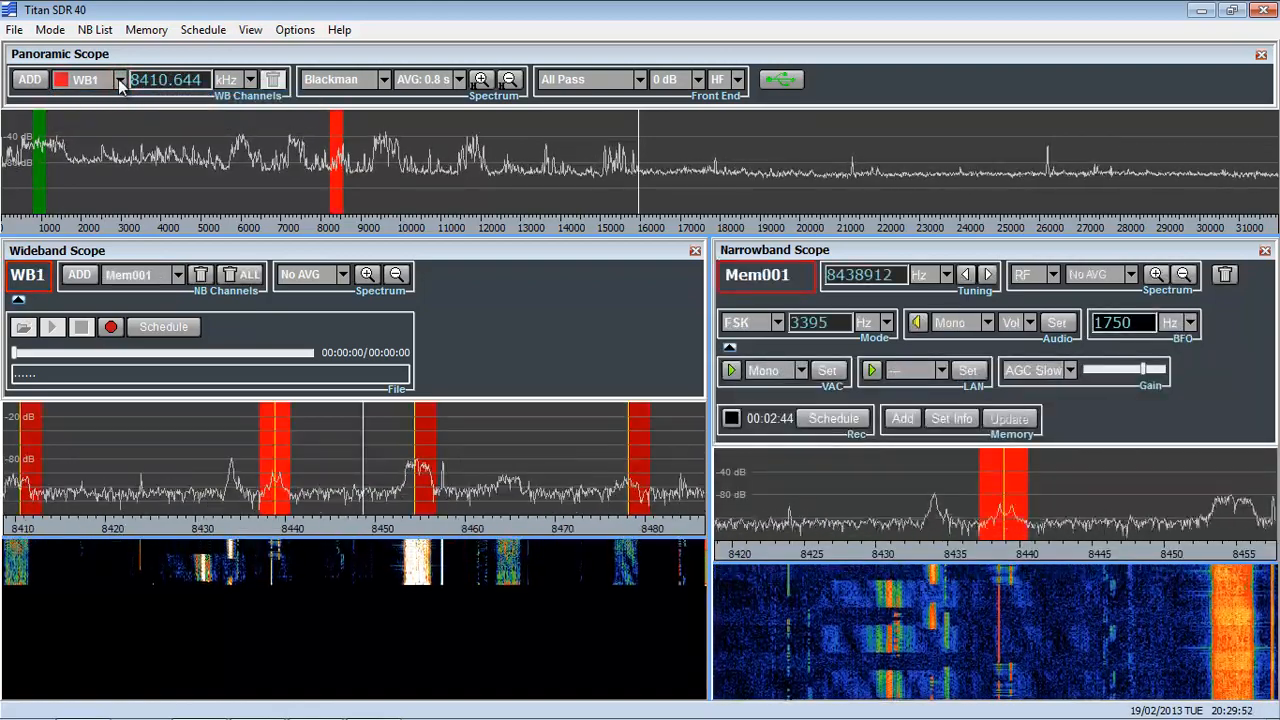
pyautogui.click(119, 80)
pyautogui.click(115, 112)
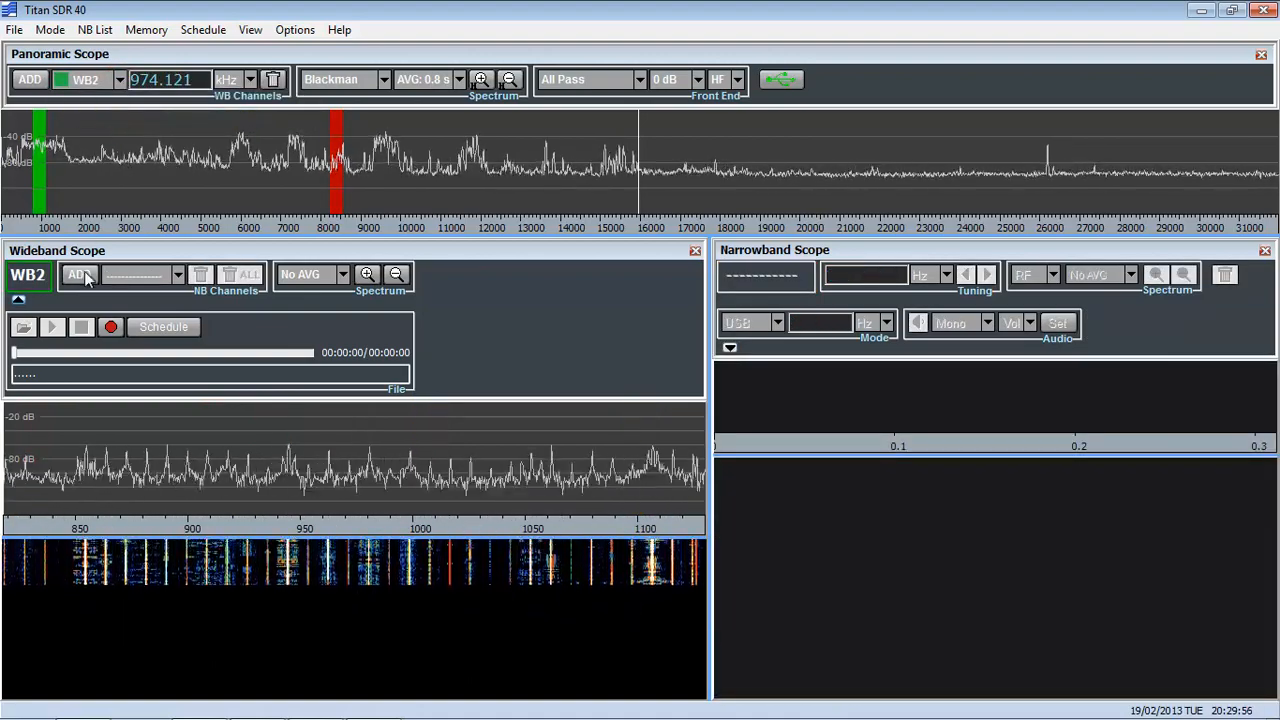
# Add a narrowband channel to WB2 at 980371 Hz and set its demodulation mode to AM.
pyautogui.click(368, 458)
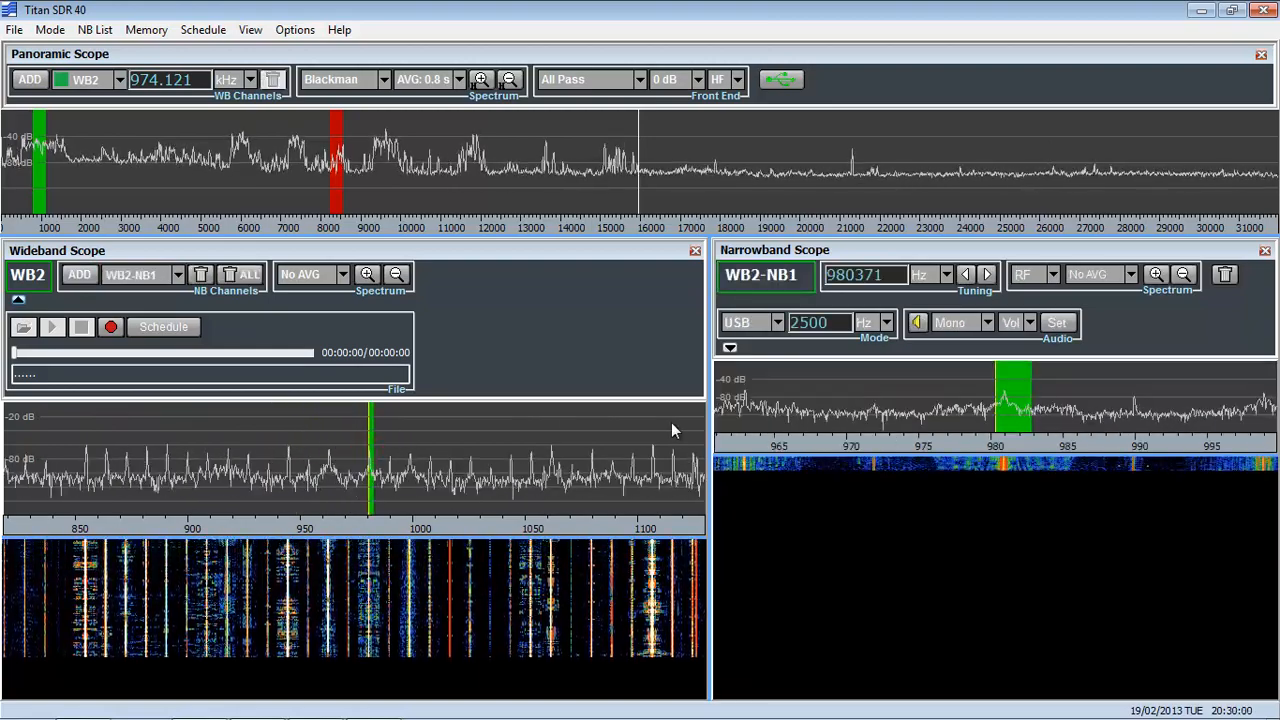
pyautogui.click(778, 324)
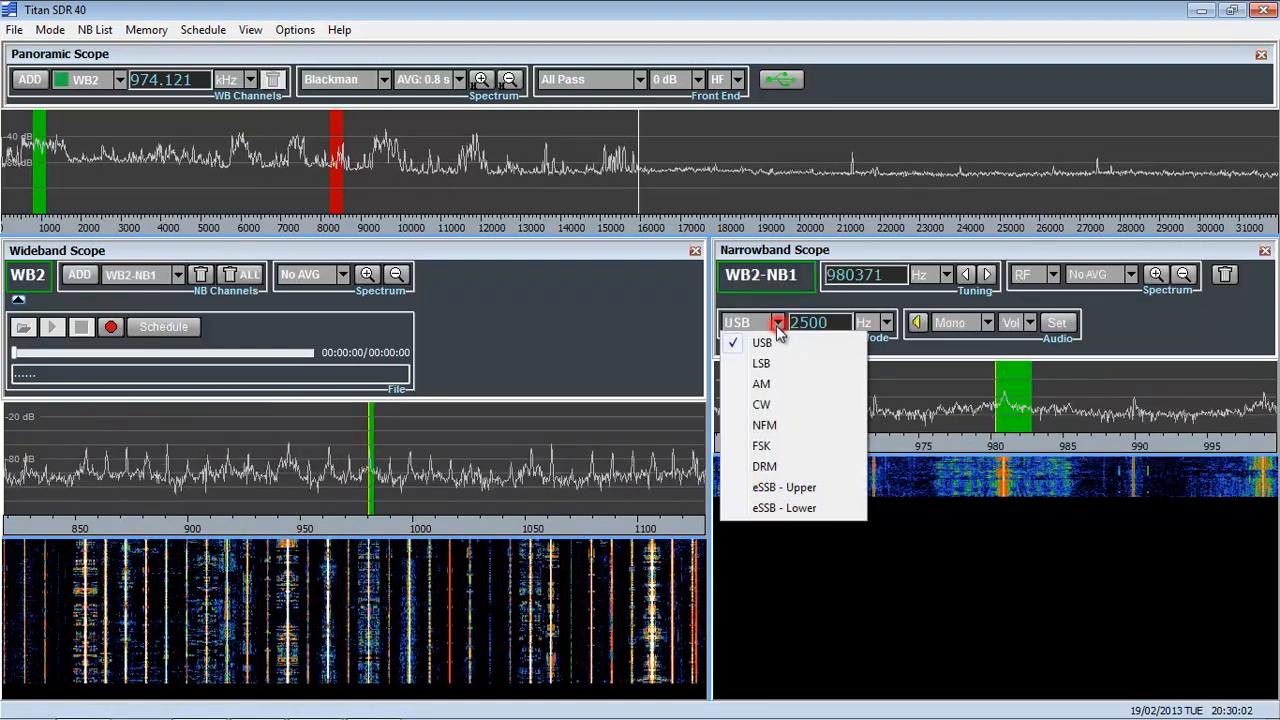
pyautogui.click(762, 385)
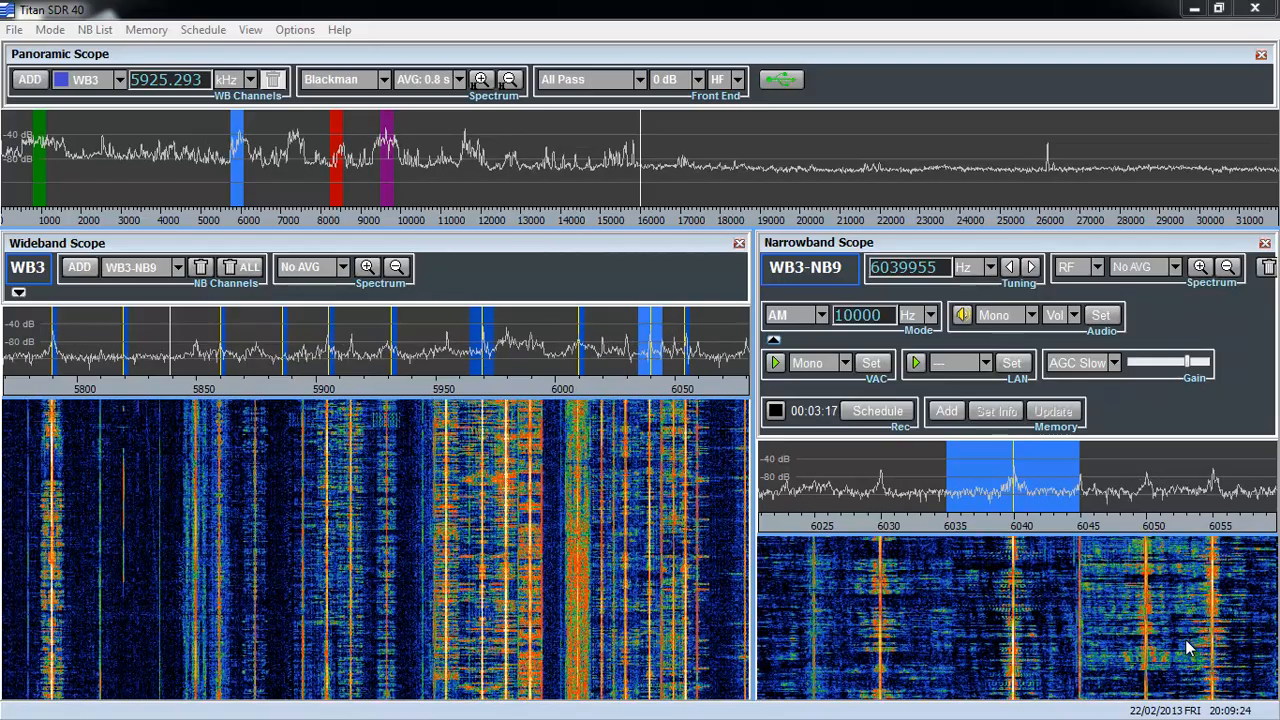
# Open the narrowband channels list and move it to the middle of the screen to examine every channel's Wav Rec status.
pyautogui.click(95, 29)
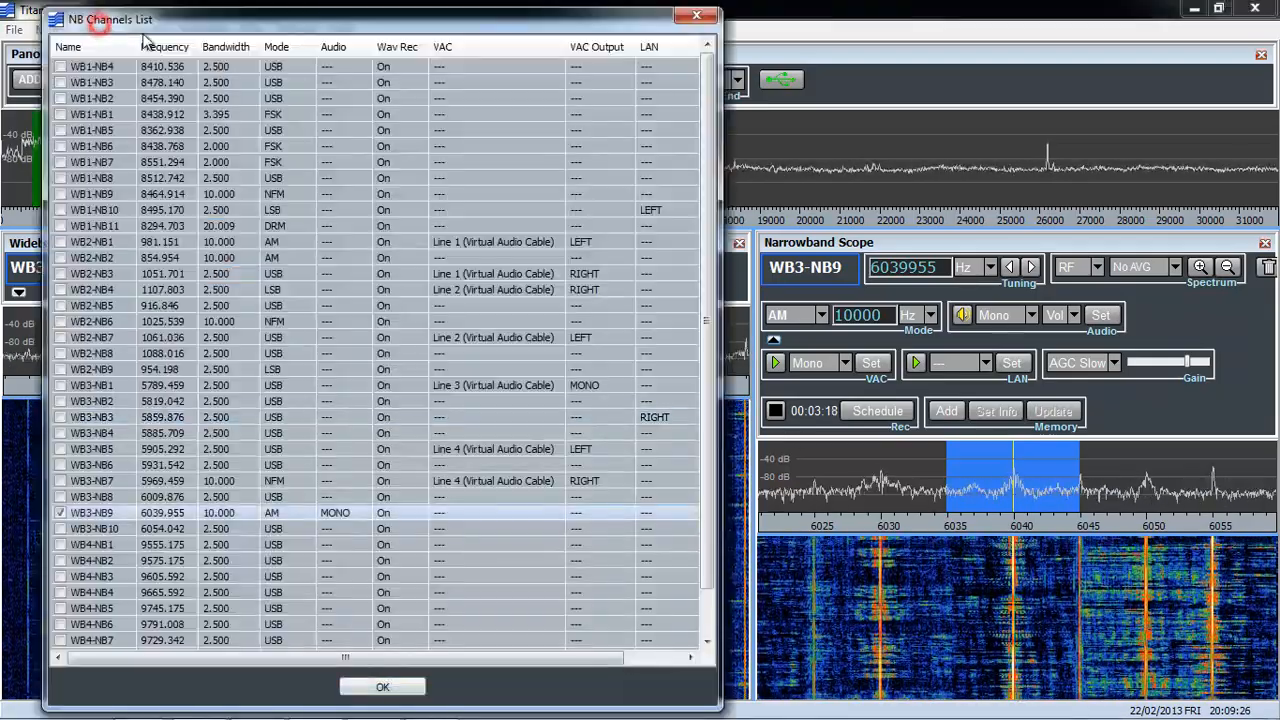
pyautogui.moveTo(253, 32); pyautogui.dragTo(503, 46)
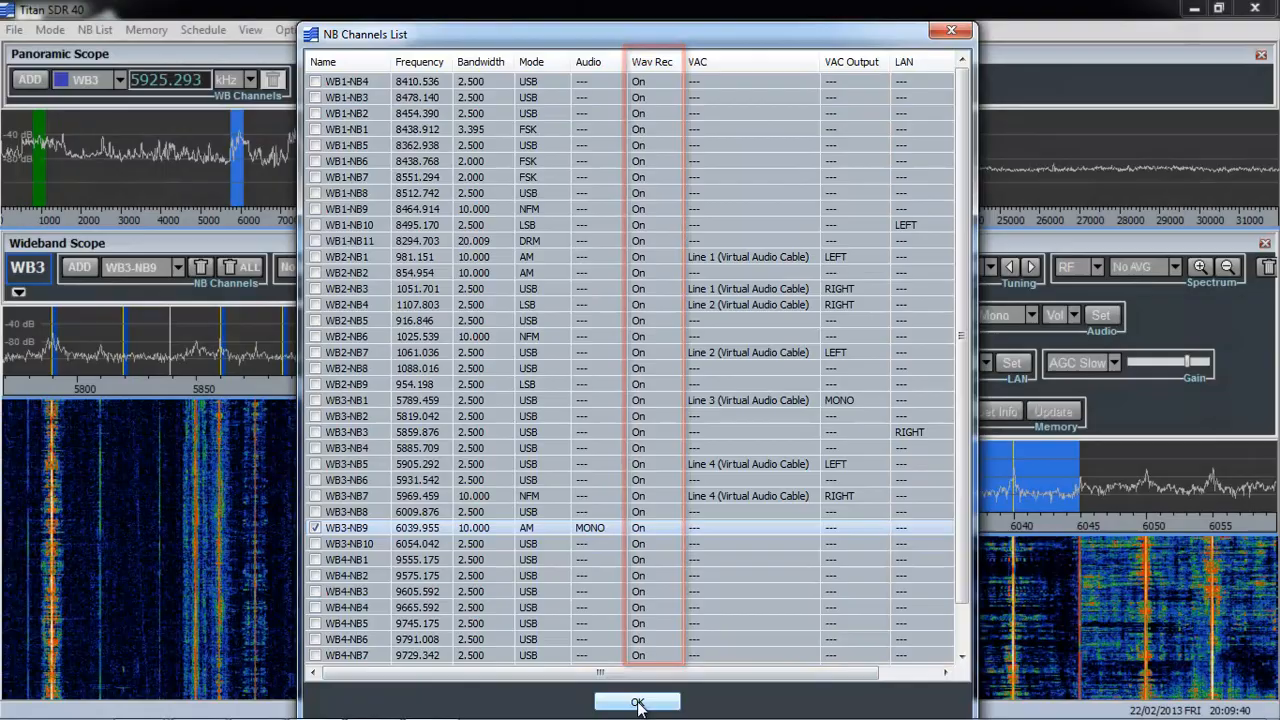
# Leave the channels list, then disconnect the receiver, saving the current session as MySession in the Sessions folder.
pyautogui.click(638, 703)
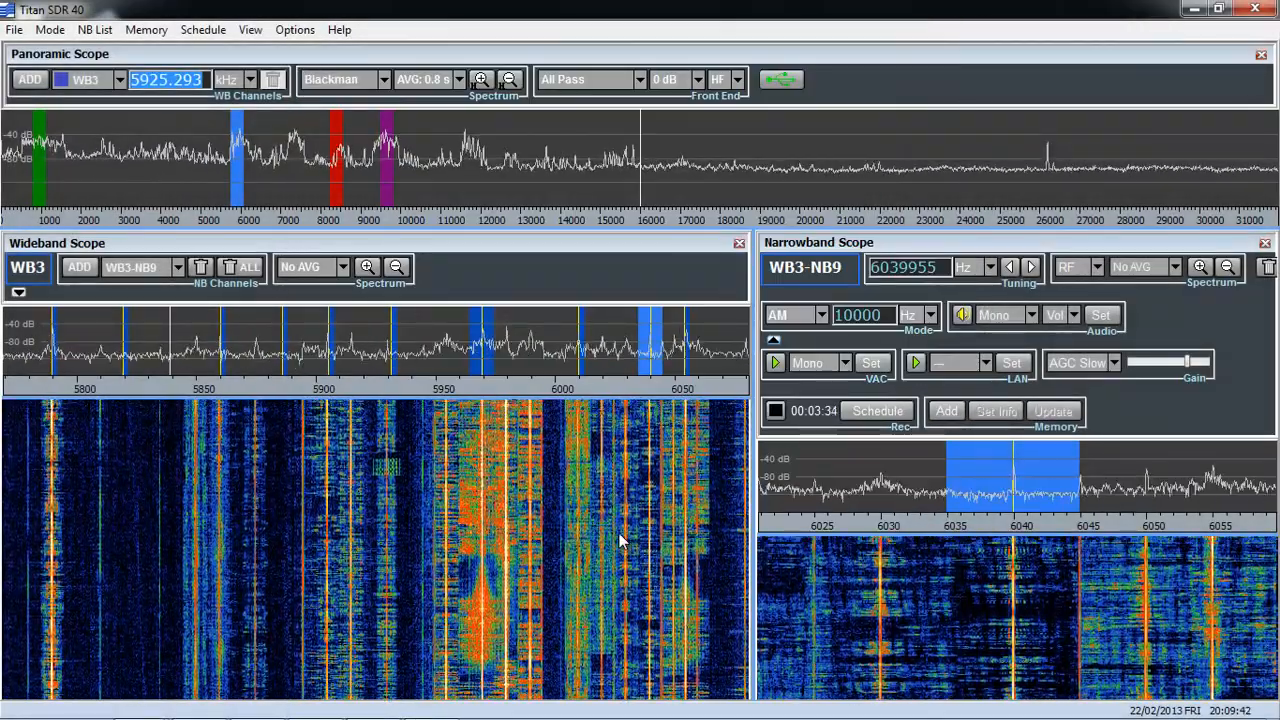
pyautogui.click(781, 82)
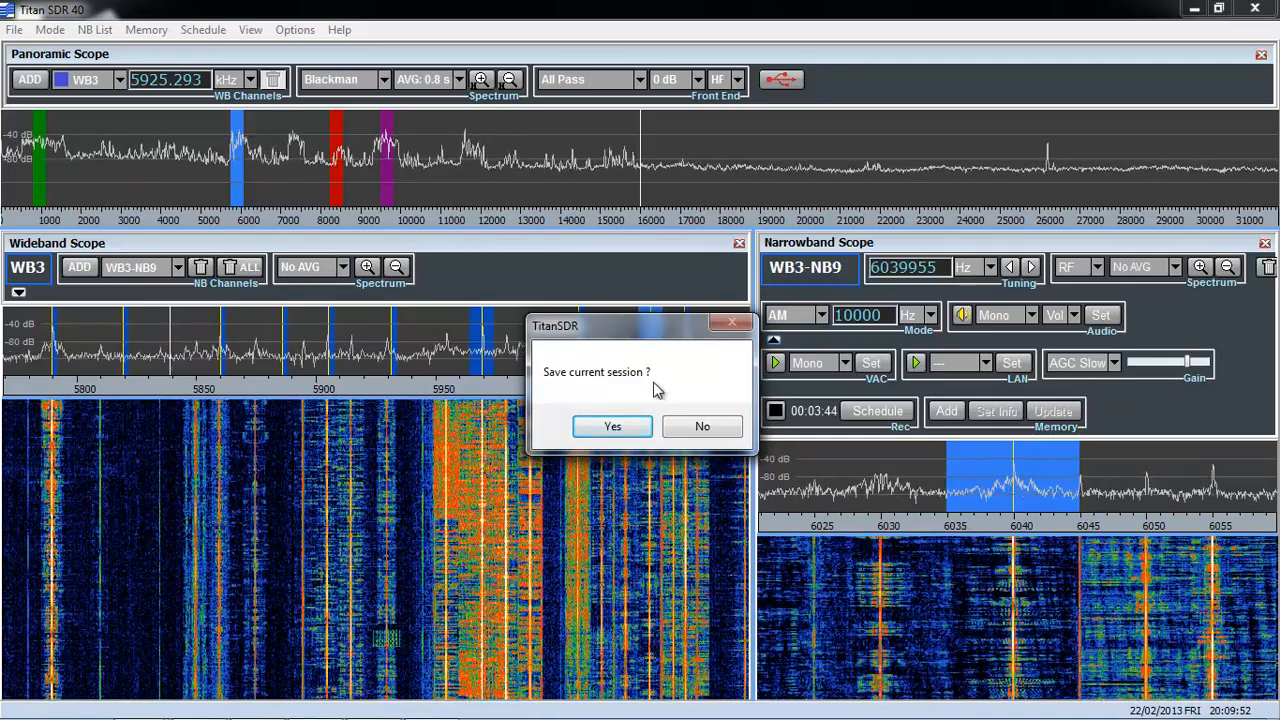
pyautogui.click(610, 427)
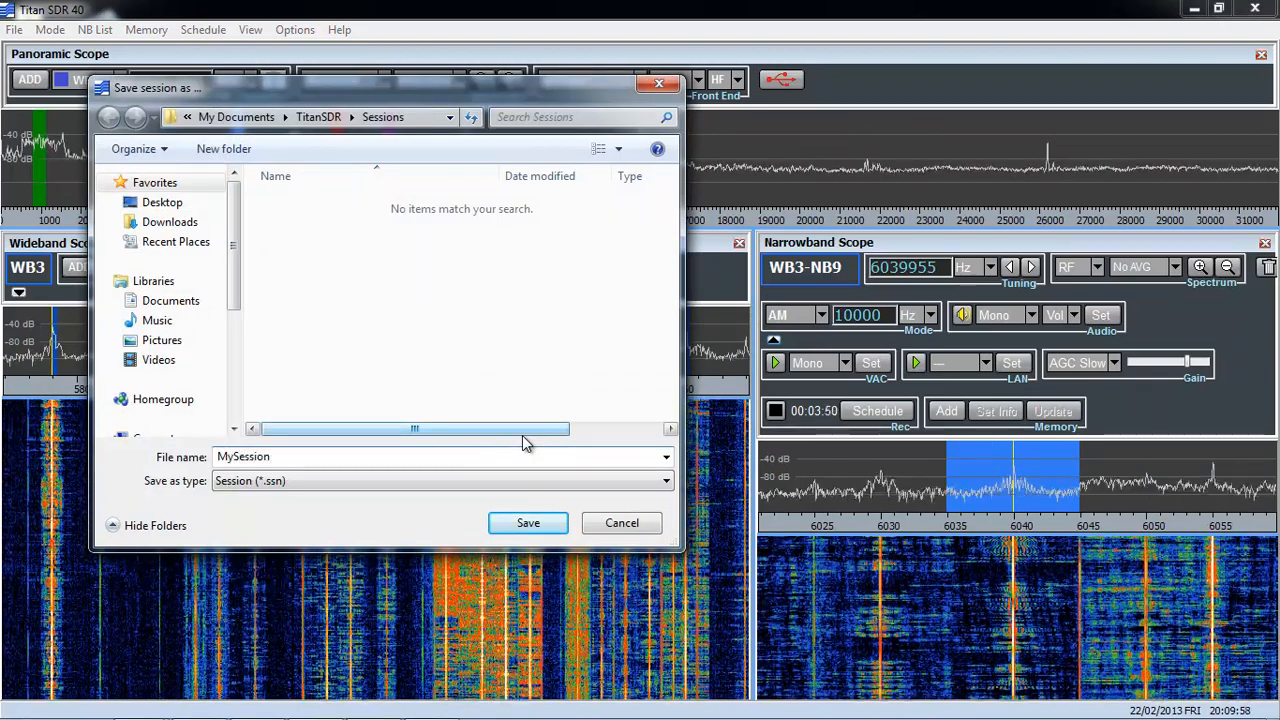
pyautogui.click(533, 524)
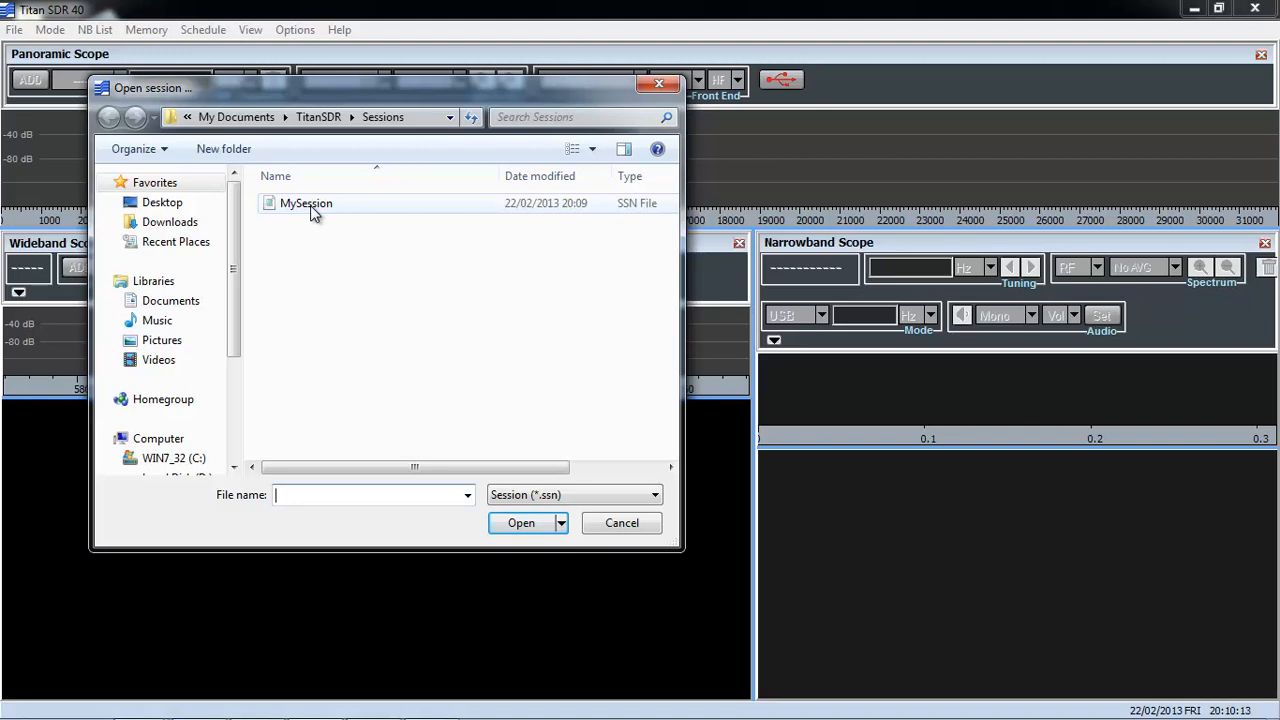
# Load the saved session MySession from the Sessions folder to restore its channels.
pyautogui.click(310, 205)
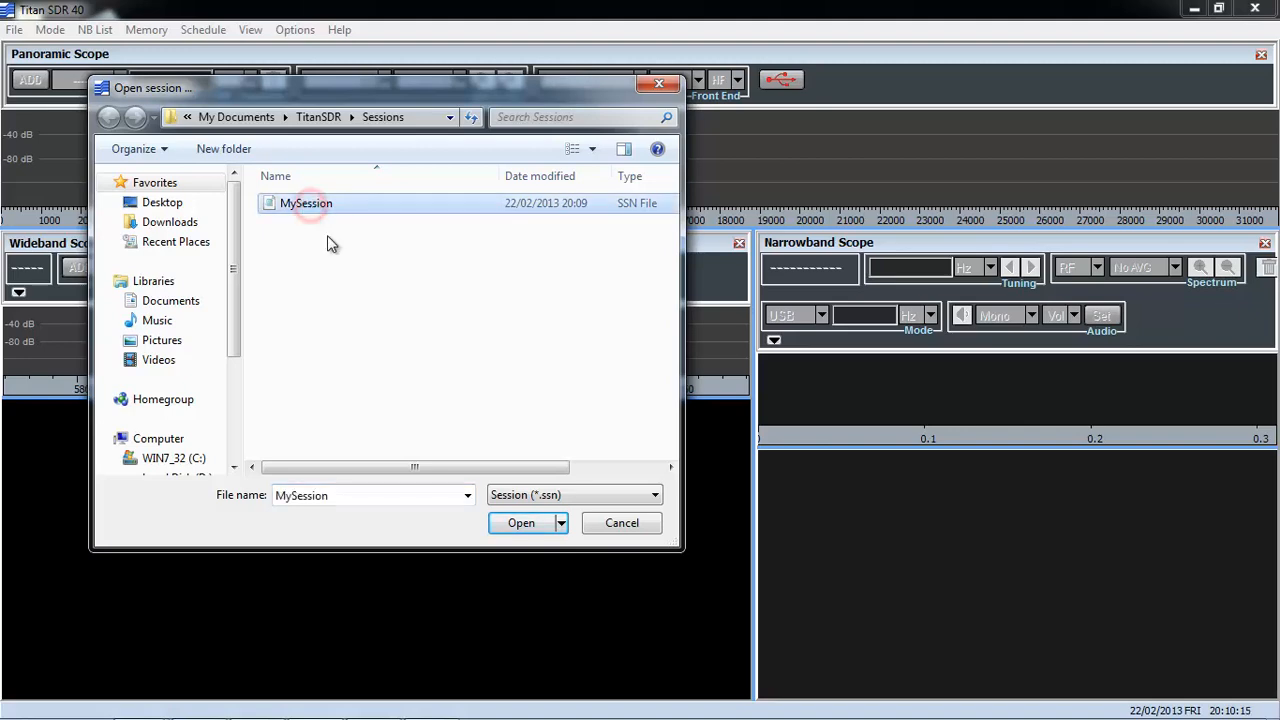
pyautogui.click(520, 524)
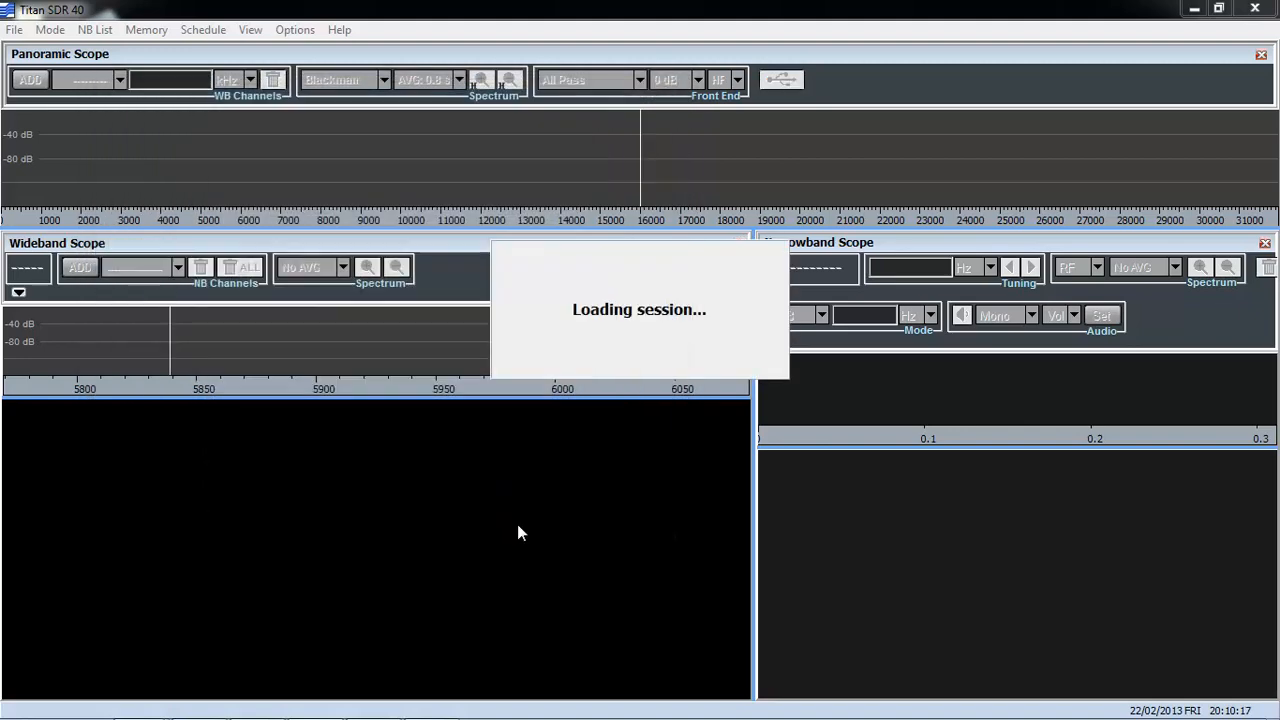